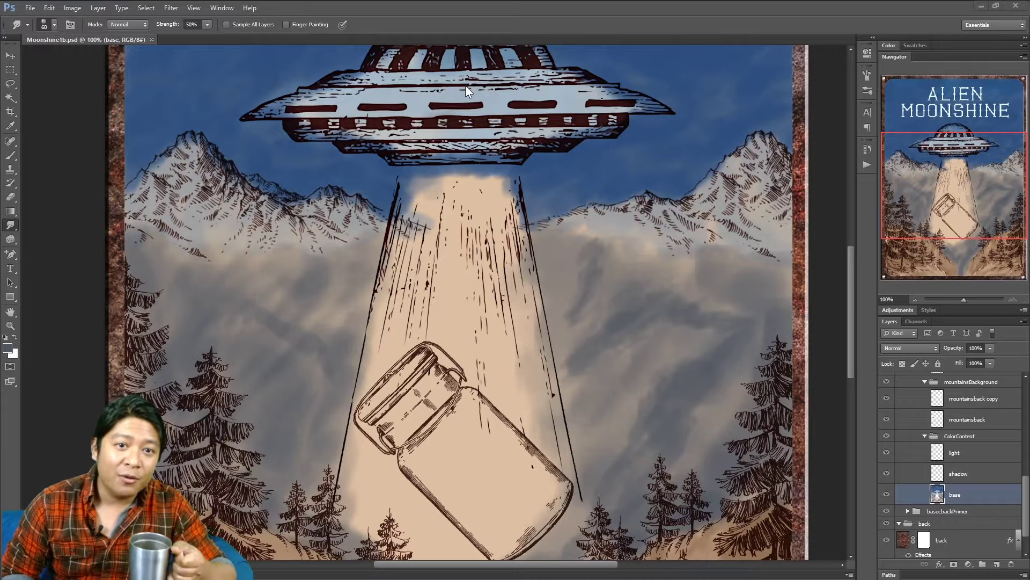
Examine the poster's title, saucer, light beam, jar and the mountain shading beside the beam up close.
left_click_drag(928, 174, 850, 145)
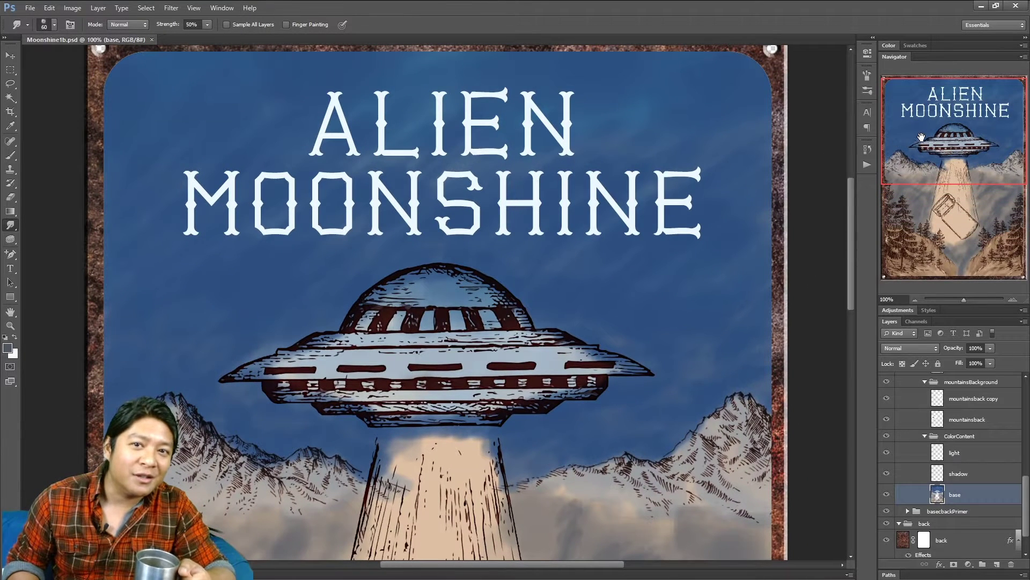
left_click_drag(921, 139, 891, 145)
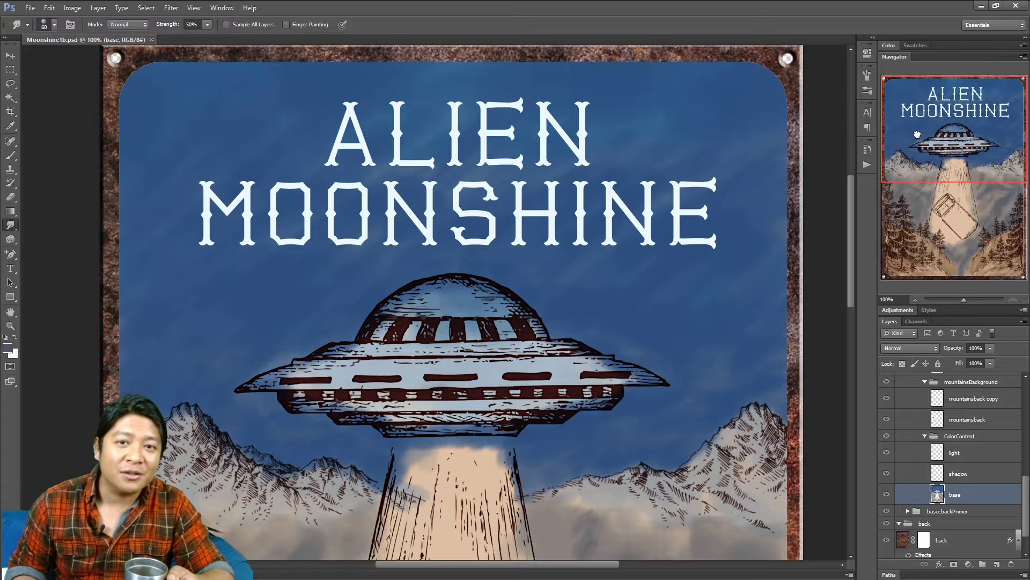
left_click_drag(917, 134, 911, 130)
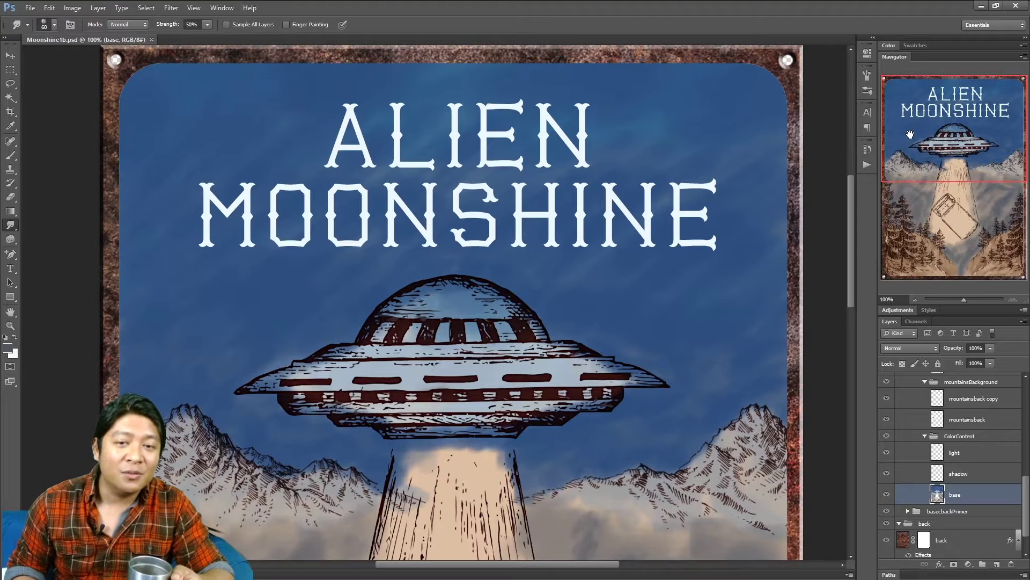
mouse_move(912, 129)
left_mouse_down()
mouse_move(908, 226)
mouse_move(895, 121)
left_mouse_up()
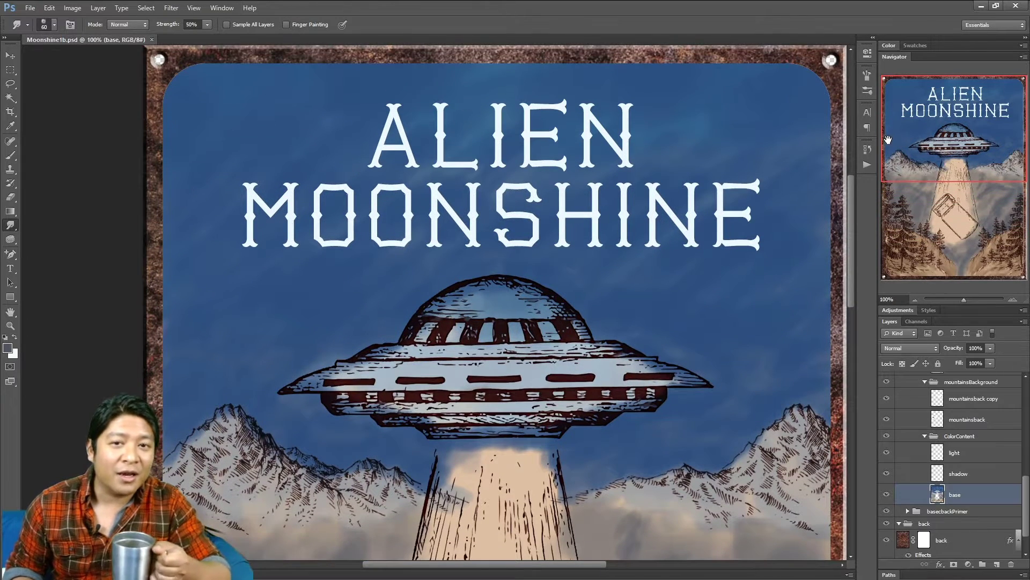
mouse_move(897, 137)
left_mouse_down()
mouse_move(898, 173)
mouse_move(904, 118)
left_mouse_up()
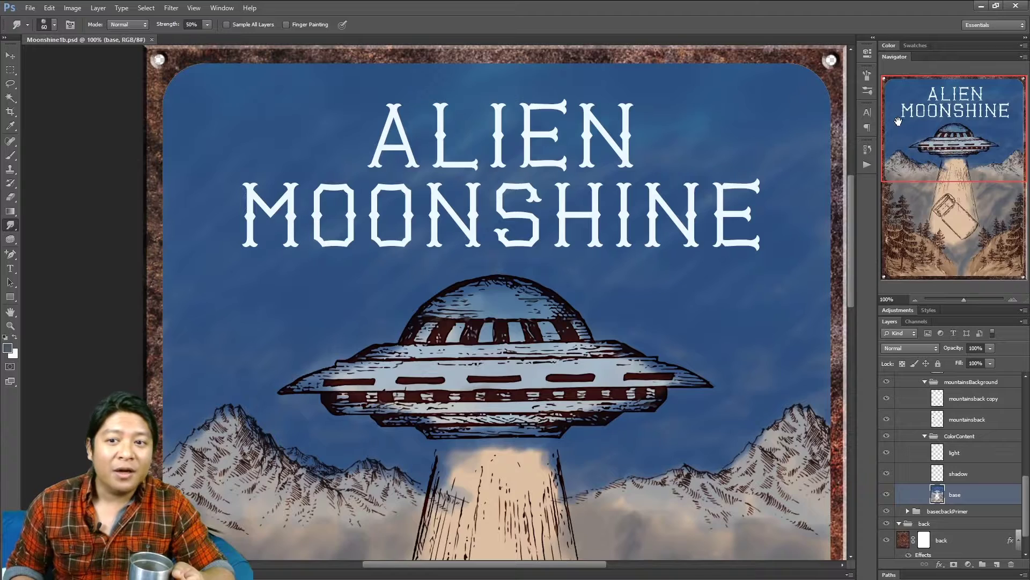
left_click_drag(915, 144, 926, 209)
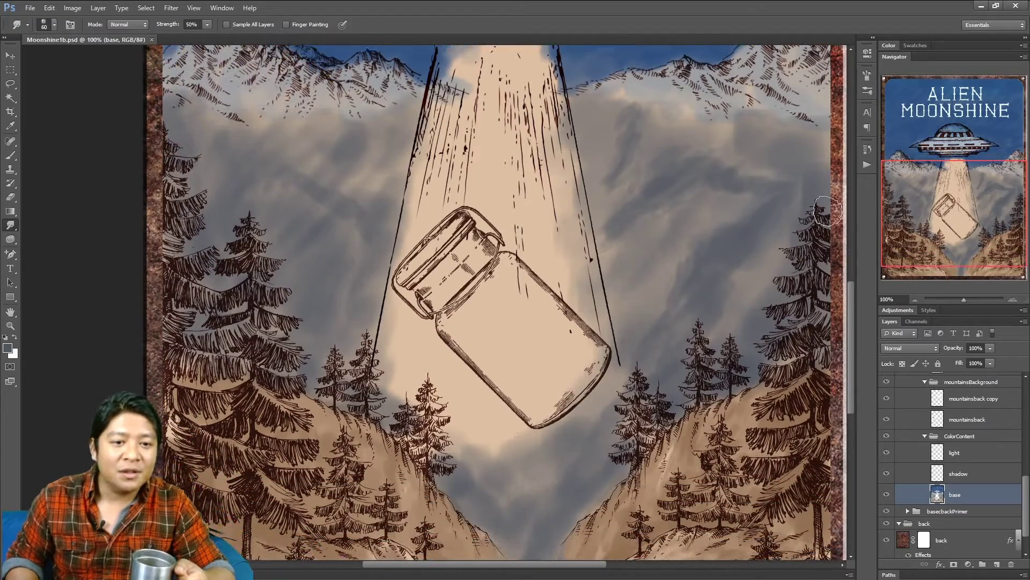
left_click(1013, 300)
left_click_drag(947, 210, 967, 182)
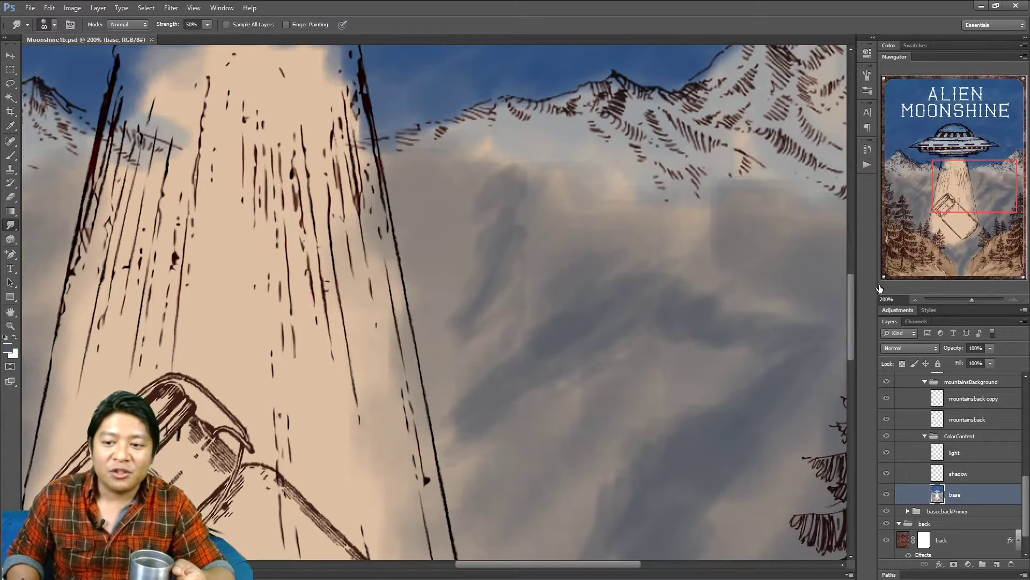
left_click(915, 298)
left_click_drag(960, 196, 953, 195)
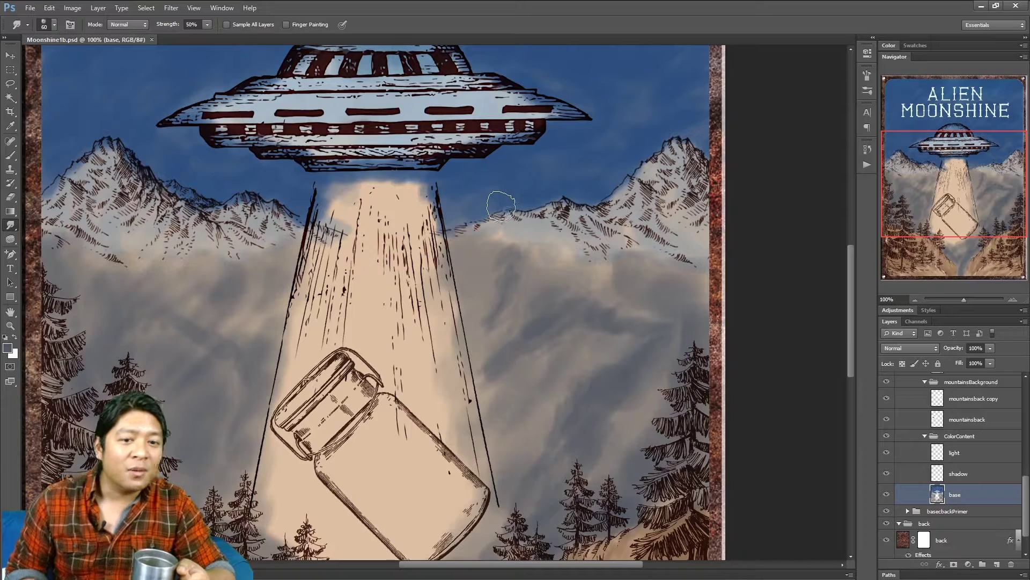
left_click(1012, 299)
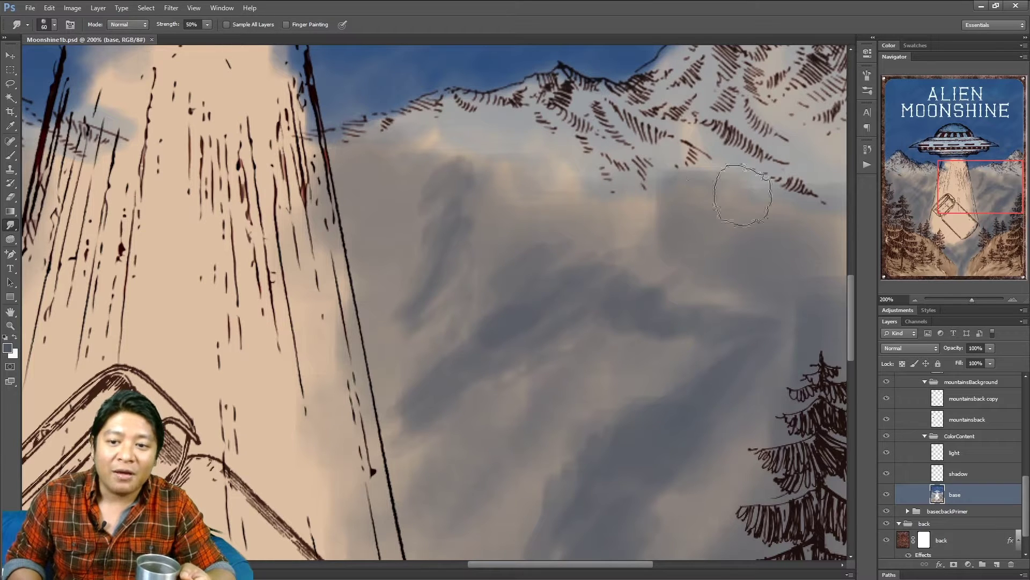
left_click_drag(978, 183, 974, 183)
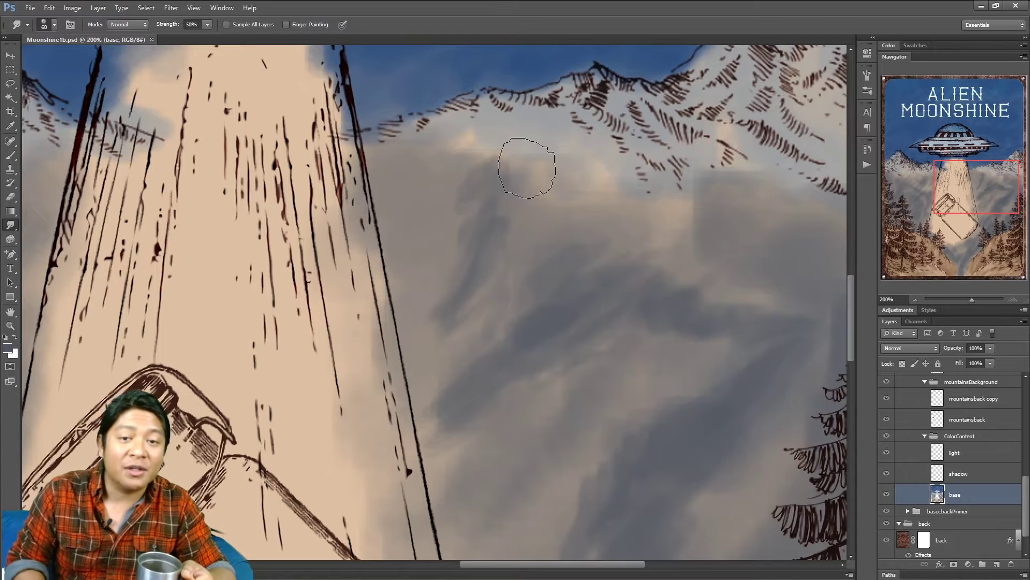
left_click_drag(974, 190, 970, 186)
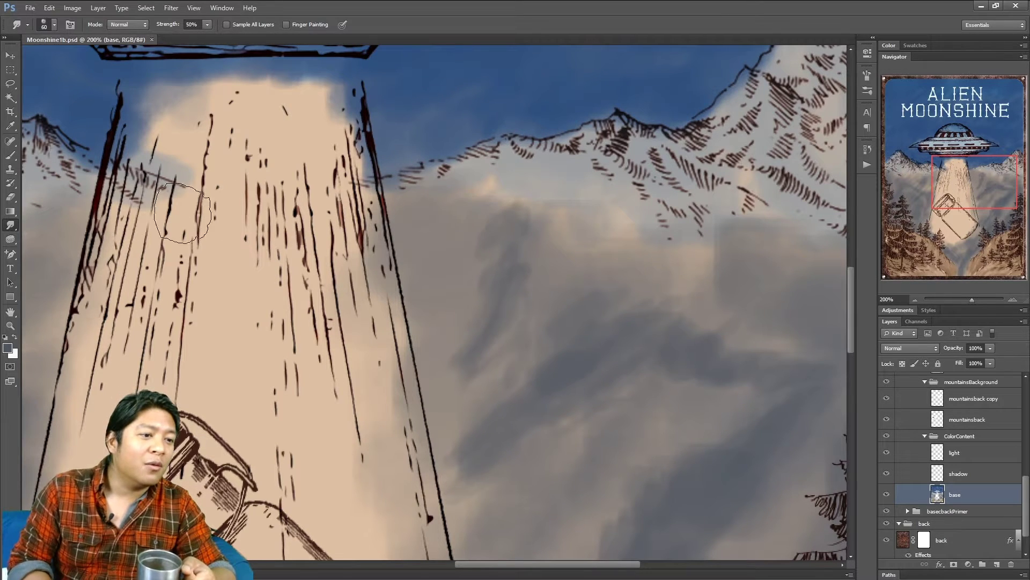
Smudge the shadows and highlights just below the right mountain ridge, beside the light beam, using the Smudge Tool at 50% strength.
left_click(11, 227)
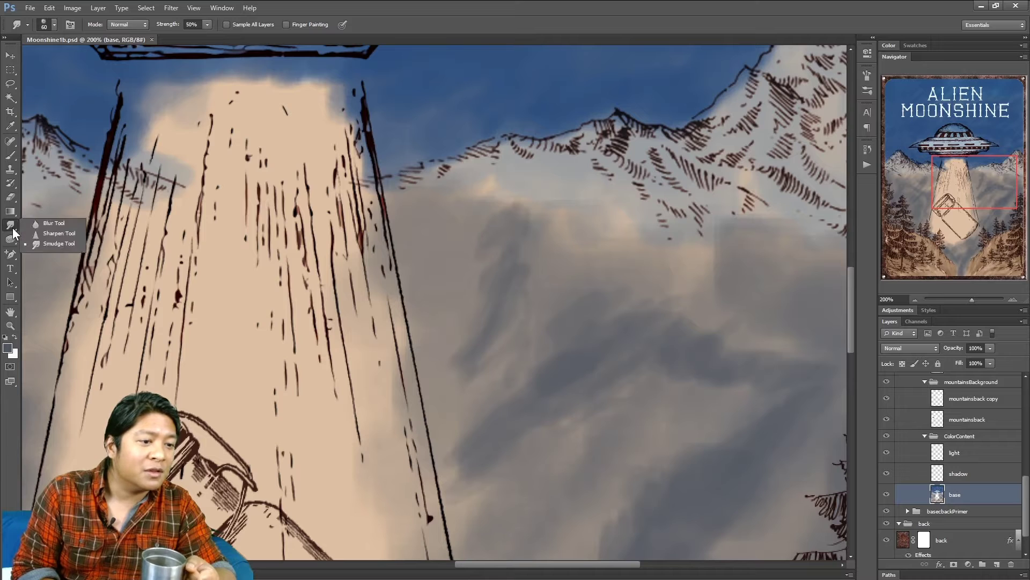
left_click(47, 246)
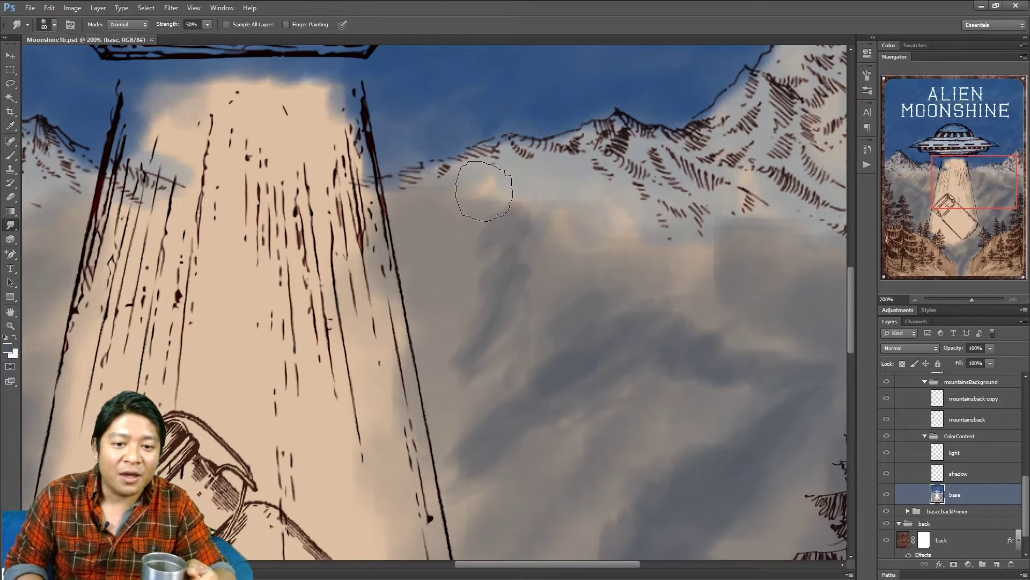
left_click_drag(959, 187, 959, 181)
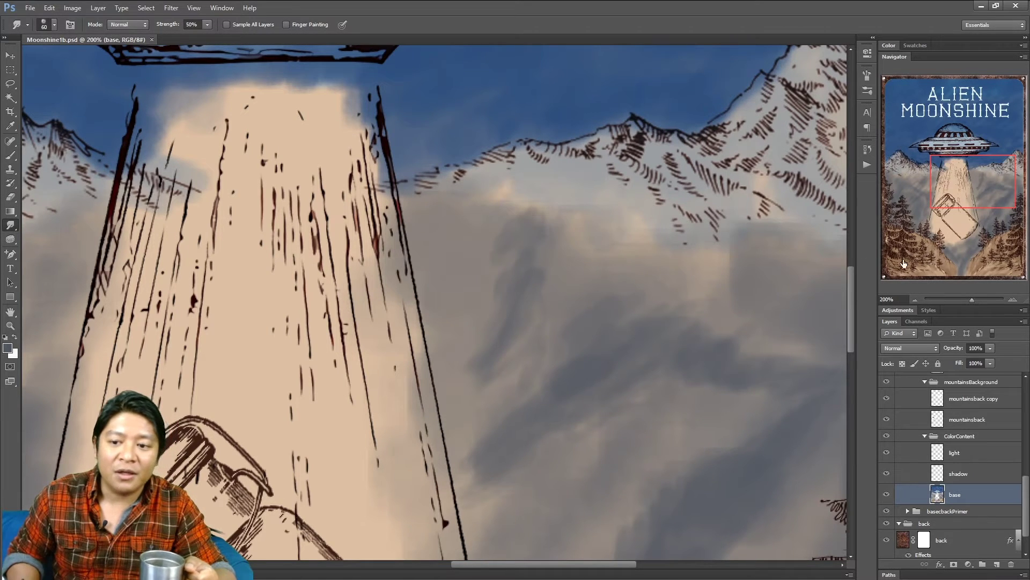
left_click_drag(500, 208, 472, 399)
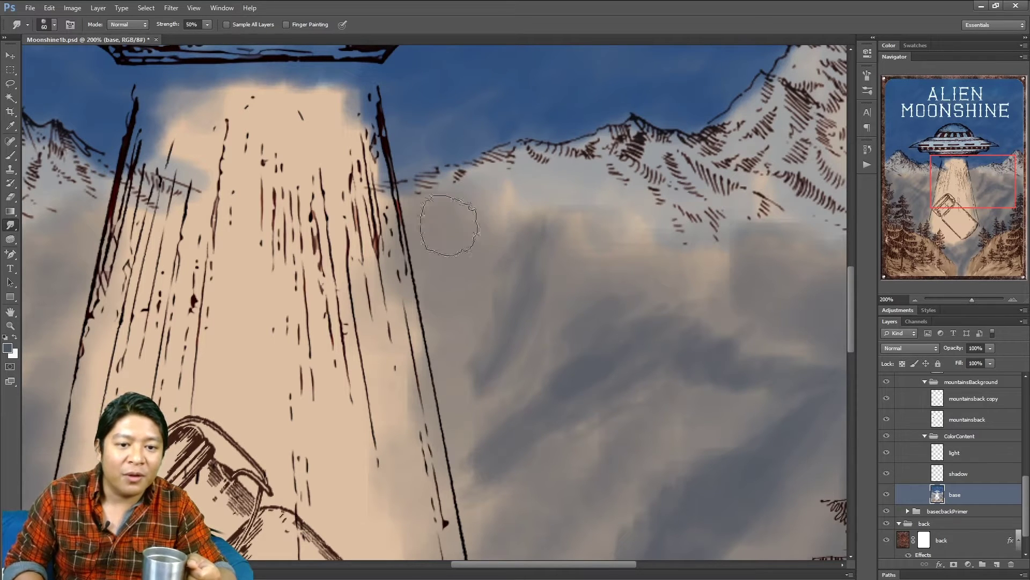
left_click_drag(511, 224, 551, 292)
mouse_move(518, 191)
left_mouse_down()
mouse_move(561, 304)
mouse_move(600, 259)
mouse_move(554, 319)
mouse_move(562, 293)
mouse_move(546, 217)
left_mouse_up()
mouse_move(557, 302)
left_mouse_down()
mouse_move(548, 257)
mouse_move(519, 231)
left_mouse_up()
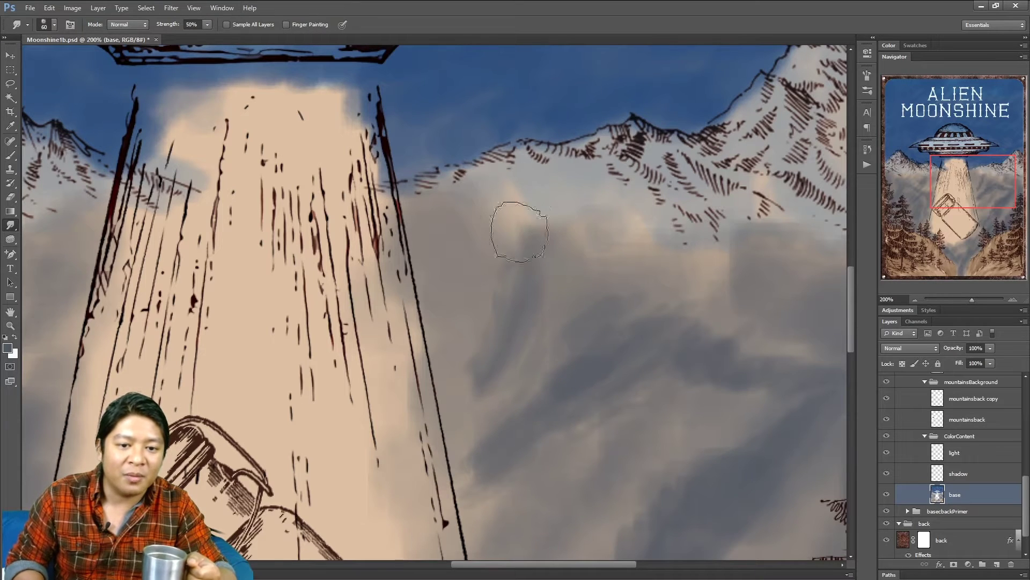
mouse_move(513, 394)
left_mouse_down()
mouse_move(557, 368)
mouse_move(532, 373)
mouse_move(480, 424)
mouse_move(491, 418)
mouse_move(491, 434)
left_mouse_up()
Smudge the blue-gray shadow bands across the right mountainside into soft diagonal streaks running down toward the pine trees.
left_click_drag(962, 181, 972, 195)
mouse_move(438, 381)
left_mouse_down()
mouse_move(460, 390)
mouse_move(477, 319)
mouse_move(425, 343)
mouse_move(387, 396)
mouse_move(455, 279)
left_mouse_up()
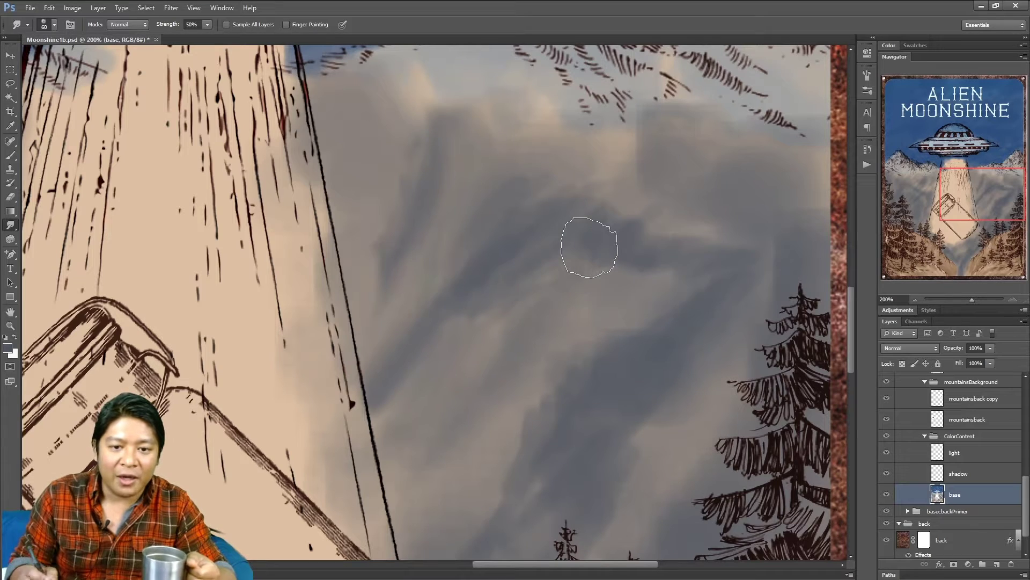
mouse_move(979, 200)
left_mouse_down()
mouse_move(975, 187)
mouse_move(979, 200)
left_mouse_up()
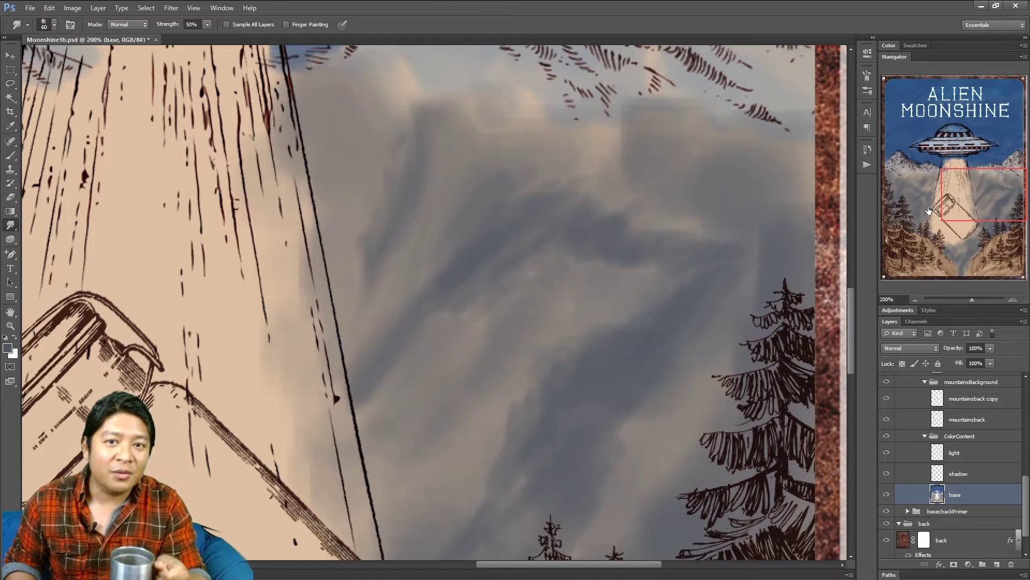
mouse_move(953, 183)
left_mouse_down()
mouse_move(953, 173)
mouse_move(953, 192)
left_mouse_up()
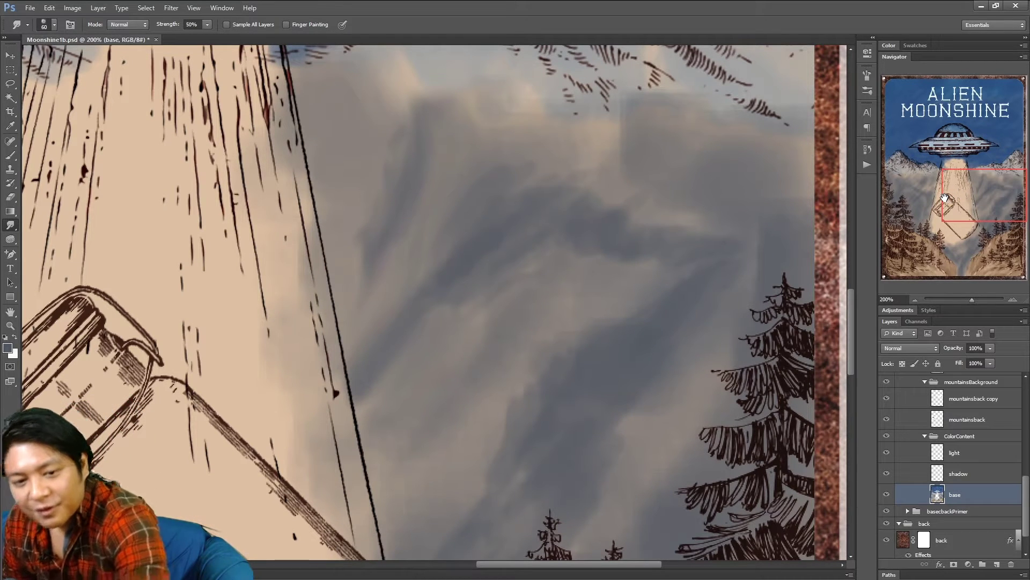
left_click_drag(945, 198, 952, 184)
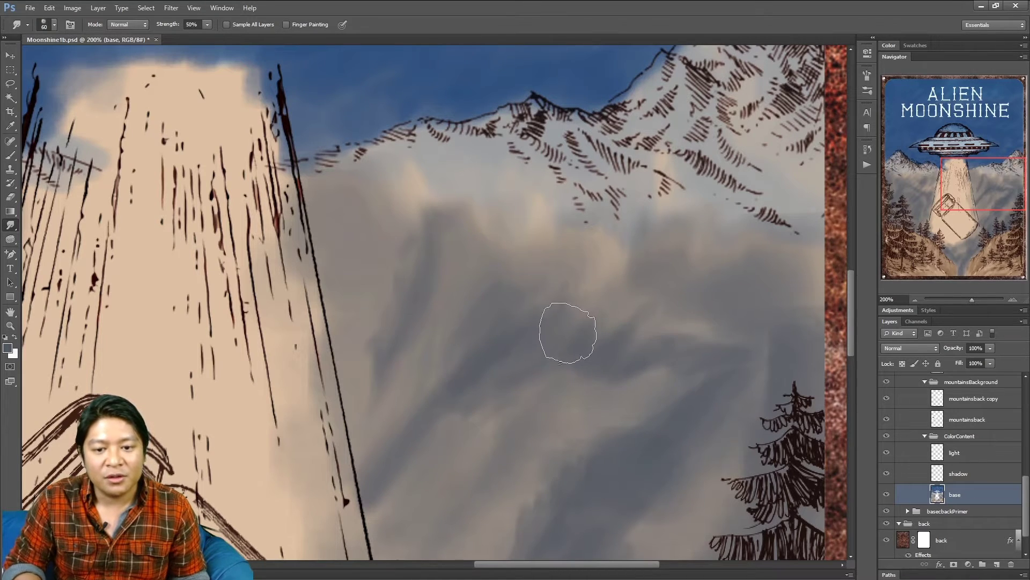
left_click_drag(959, 188, 960, 197)
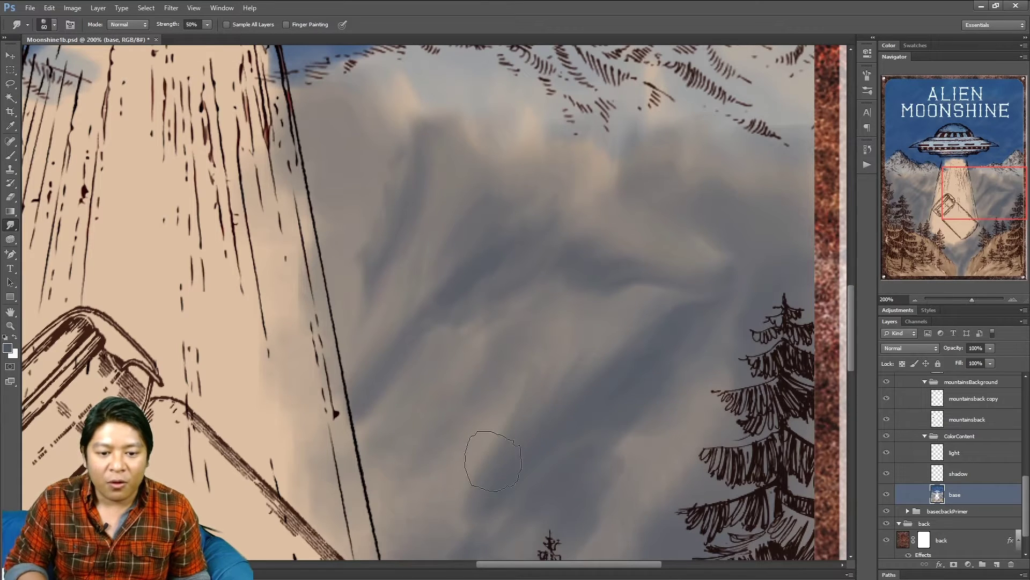
mouse_move(963, 208)
left_mouse_down()
mouse_move(963, 197)
mouse_move(964, 221)
left_mouse_up()
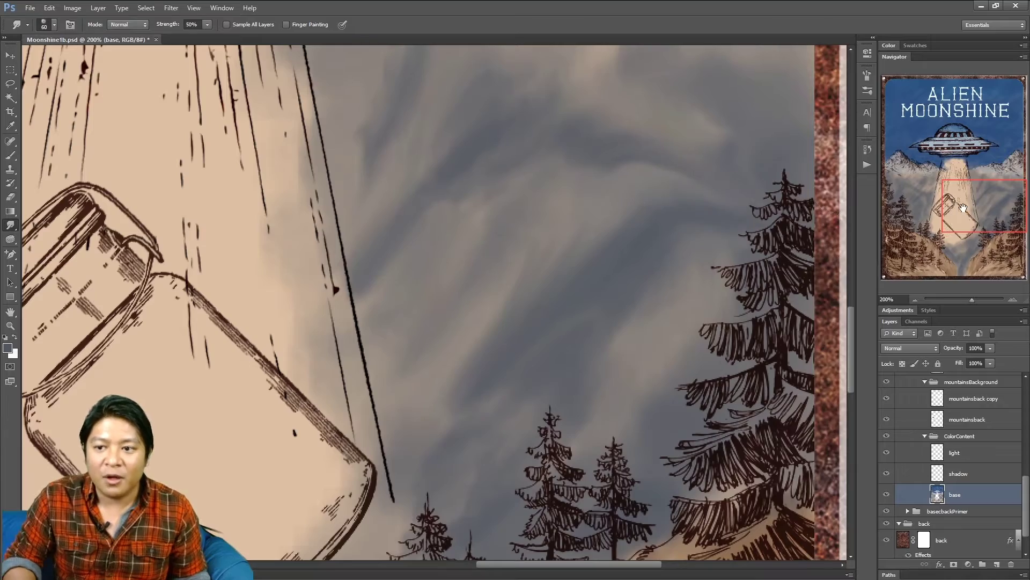
Blend the gray slope tones between the jar and the pines on the right with smudge strokes.
mouse_move(964, 208)
left_mouse_down()
mouse_move(963, 190)
mouse_move(956, 221)
left_mouse_up()
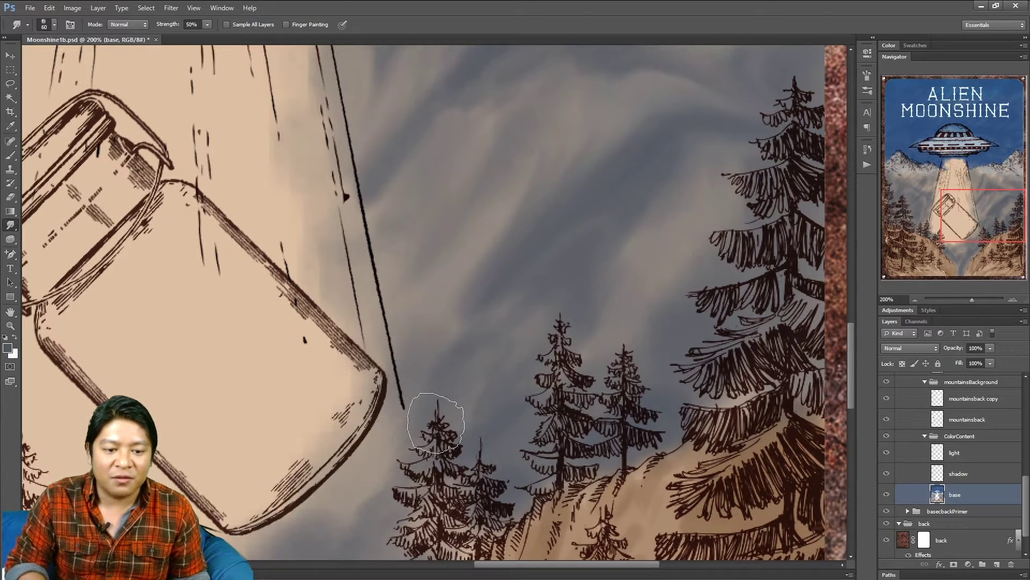
left_click_drag(976, 222, 976, 239)
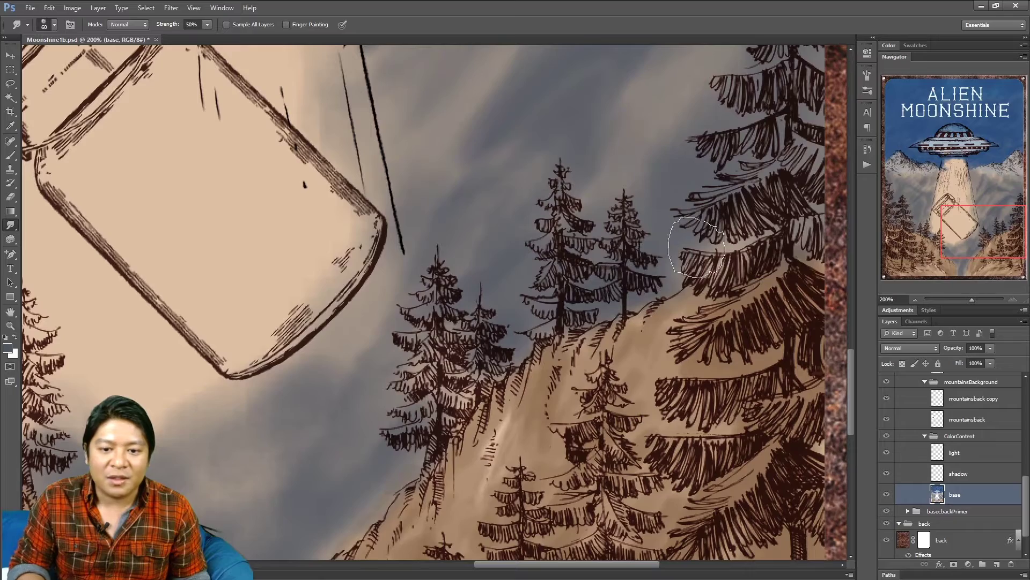
mouse_move(964, 234)
left_mouse_down()
mouse_move(966, 225)
mouse_move(947, 255)
mouse_move(951, 246)
left_mouse_up()
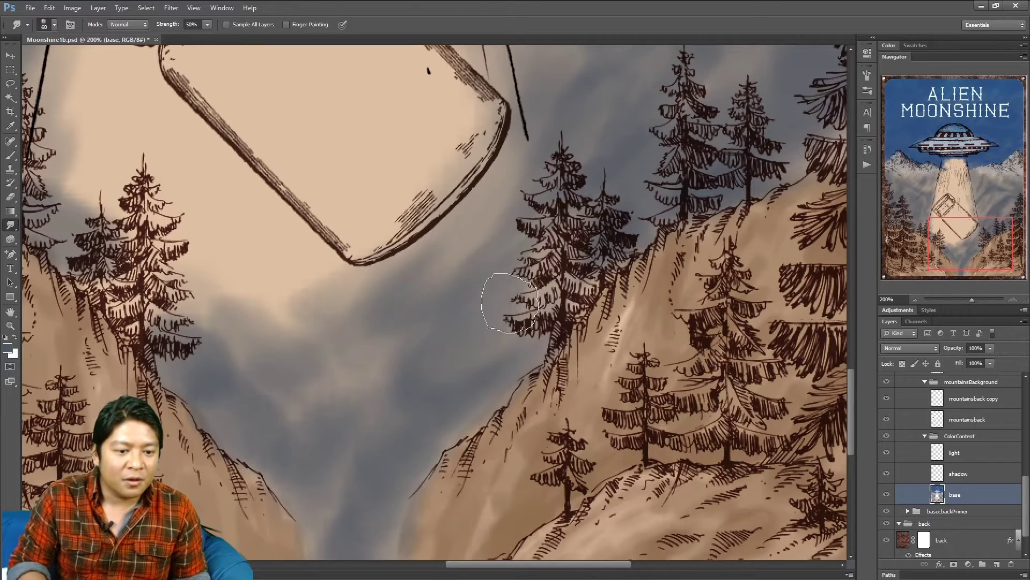
Smudge the blue-gray valley below the jar and both edges where it narrows between the brown foothills.
left_click_drag(946, 226, 936, 236)
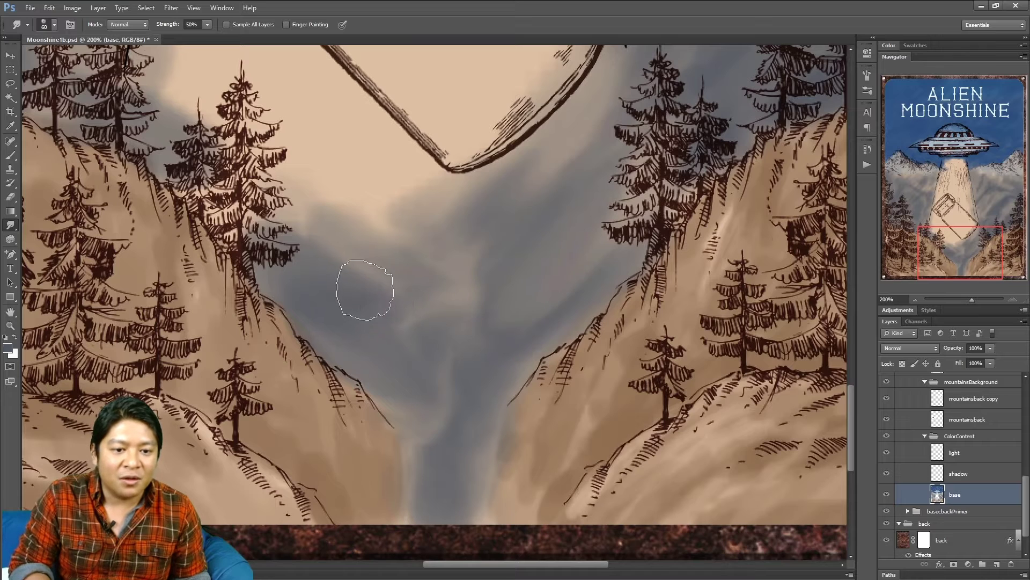
mouse_move(403, 429)
left_mouse_down()
mouse_move(414, 513)
mouse_move(409, 491)
left_mouse_up()
left_click_drag(535, 415, 486, 510)
left_click_drag(535, 403, 500, 458)
left_click_drag(541, 422, 495, 495)
left_click_drag(391, 437, 434, 522)
left_click_drag(556, 461, 517, 506)
Smudge the left mountainside's shadows and highlights into flowing streaks from the snowy ridge down to the pines beside the beam.
mouse_move(915, 272)
left_mouse_down()
mouse_move(892, 242)
mouse_move(897, 192)
left_mouse_up()
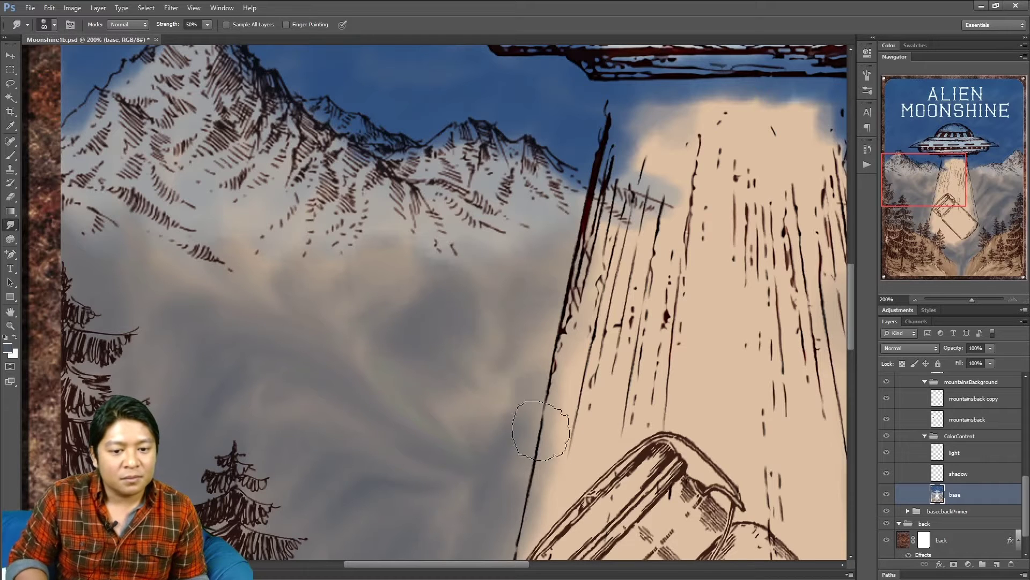
left_click_drag(941, 191, 941, 197)
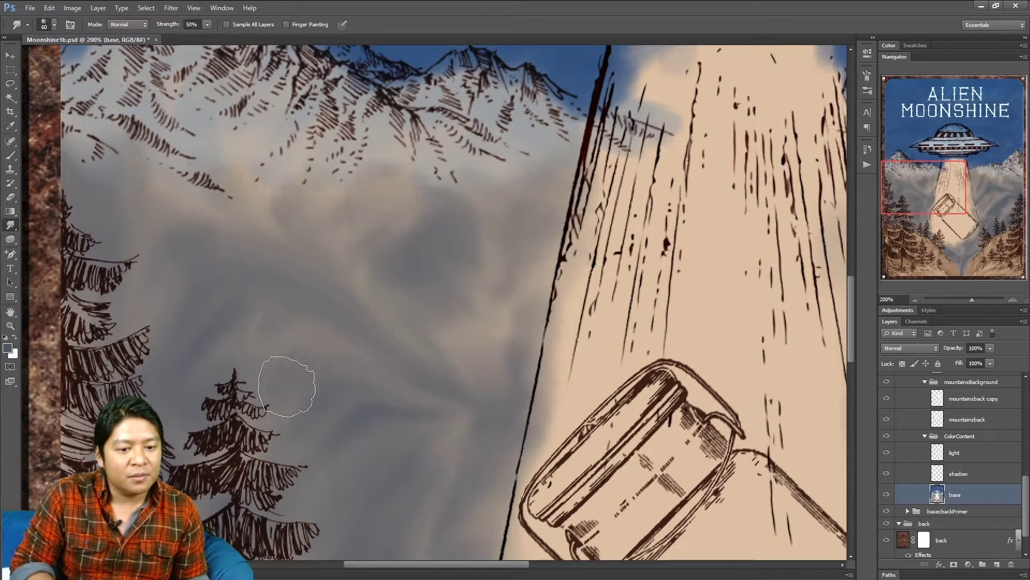
left_click_drag(924, 195, 932, 211)
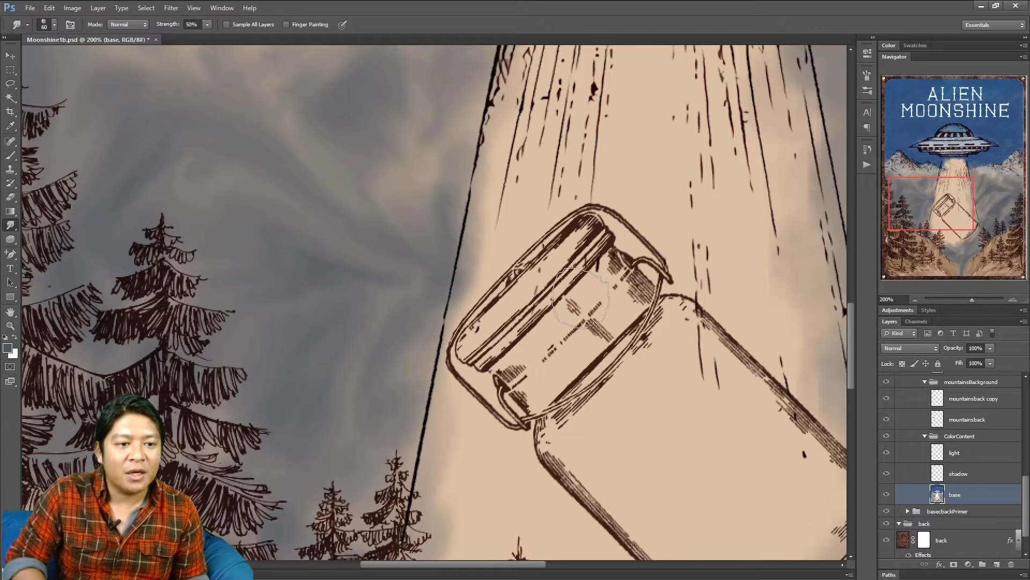
left_click_drag(920, 216, 912, 205)
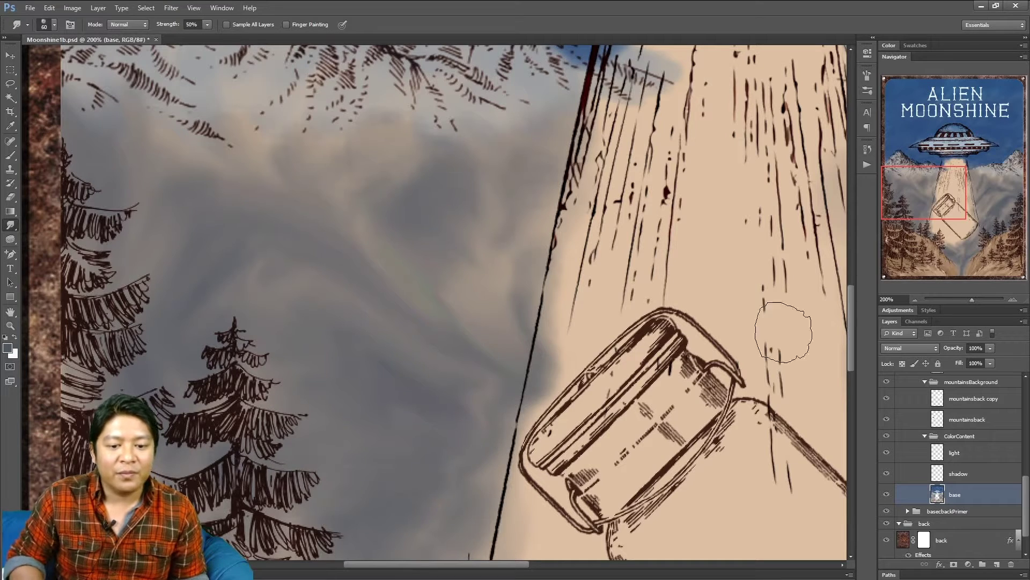
left_click_drag(924, 198, 926, 214)
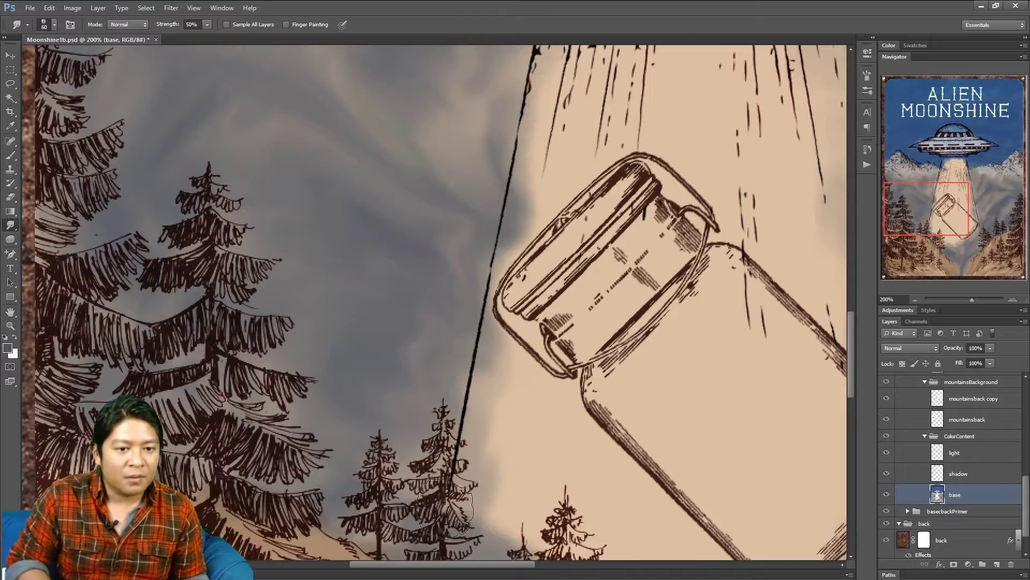
Smudge the blue-gray shading out of the jar lid and soften the light beam's left edge beside it with a 90 px brush.
left_click(917, 299)
left_click(917, 298)
left_click(917, 299)
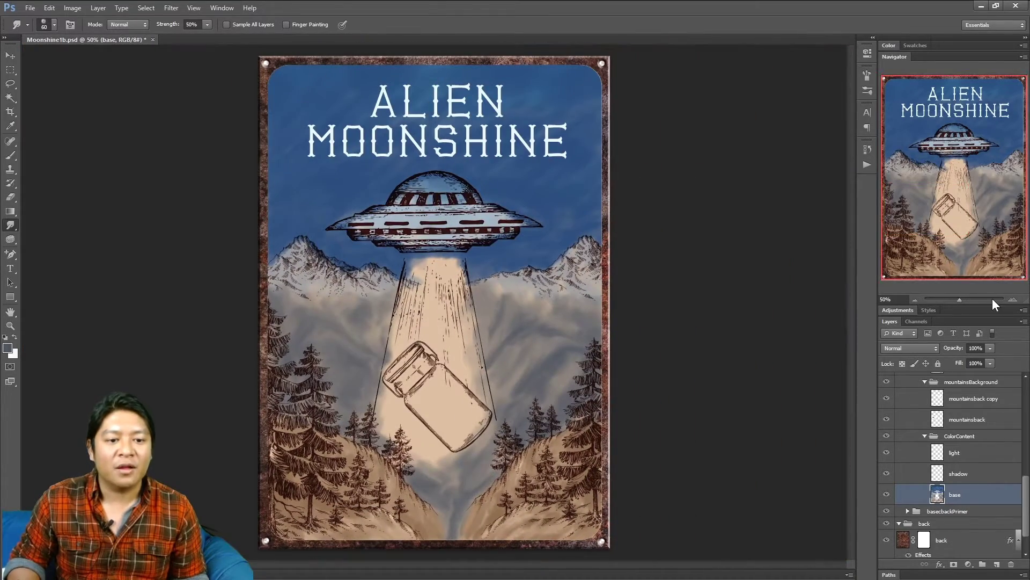
left_click(1012, 299)
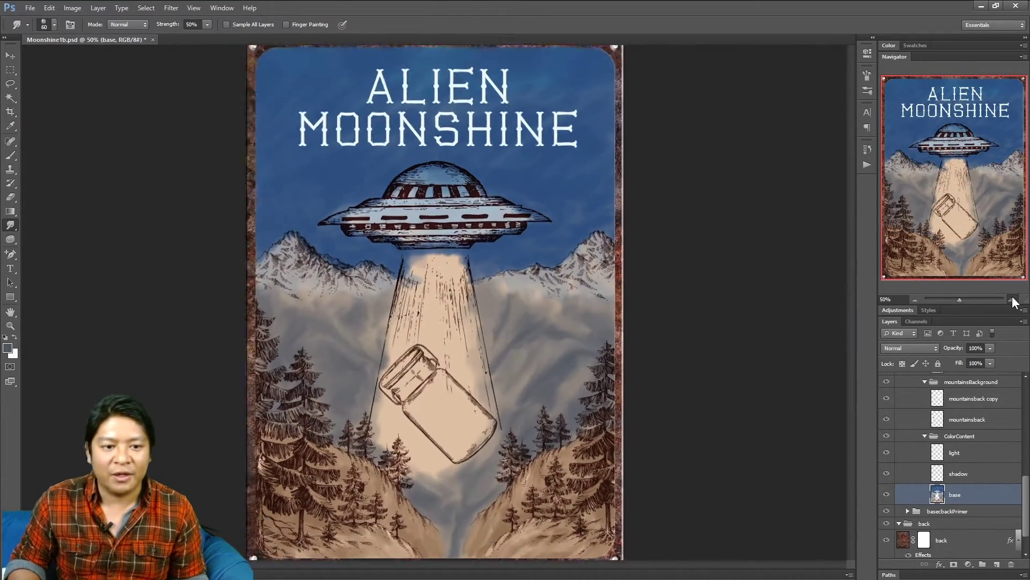
left_click(1012, 299)
left_click(1012, 299)
left_click_drag(952, 196, 937, 201)
key("[")
key("[")
key("bracketright")
key("bracketright")
key("bracketright")
key("bracketright")
key("bracketright")
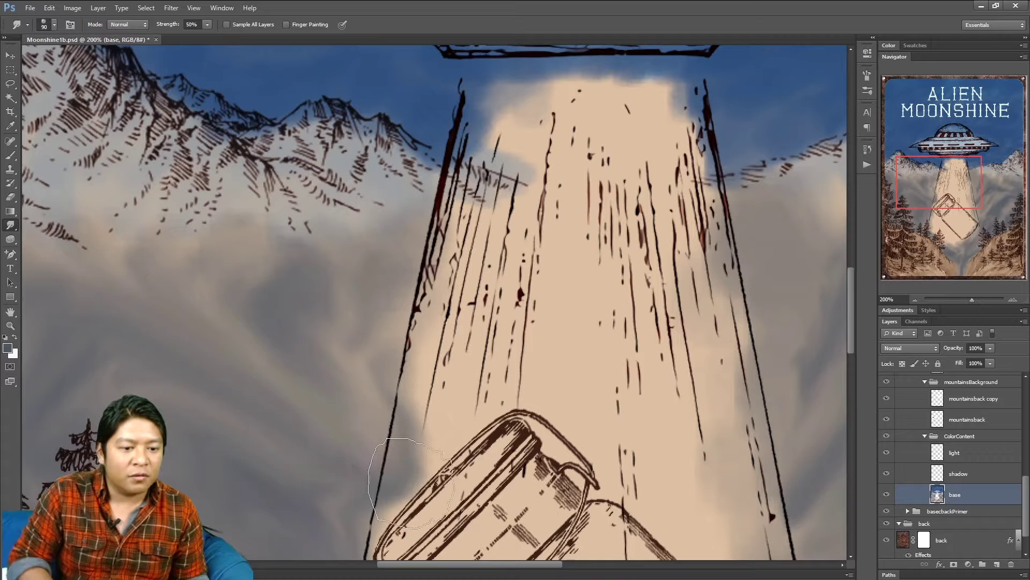
left_click_drag(941, 191, 943, 206)
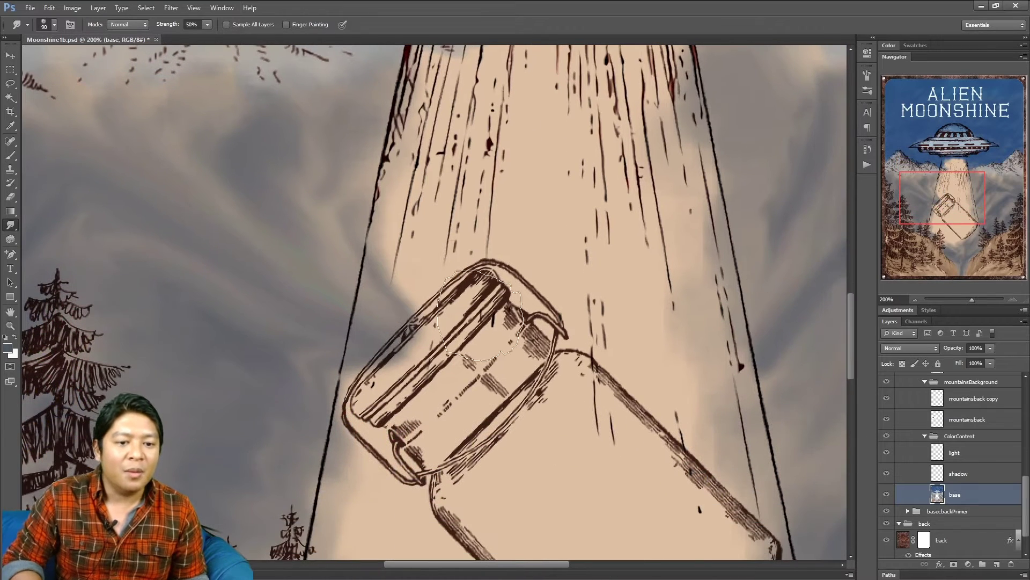
mouse_move(322, 266)
left_mouse_down()
mouse_move(391, 306)
mouse_move(424, 300)
mouse_move(386, 317)
mouse_move(397, 327)
left_mouse_up()
left_click_drag(422, 259, 410, 415)
mouse_move(407, 291)
left_mouse_down()
mouse_move(394, 405)
mouse_move(389, 393)
left_mouse_up()
mouse_move(401, 269)
left_mouse_down()
mouse_move(389, 390)
mouse_move(375, 383)
mouse_move(375, 349)
left_mouse_up()
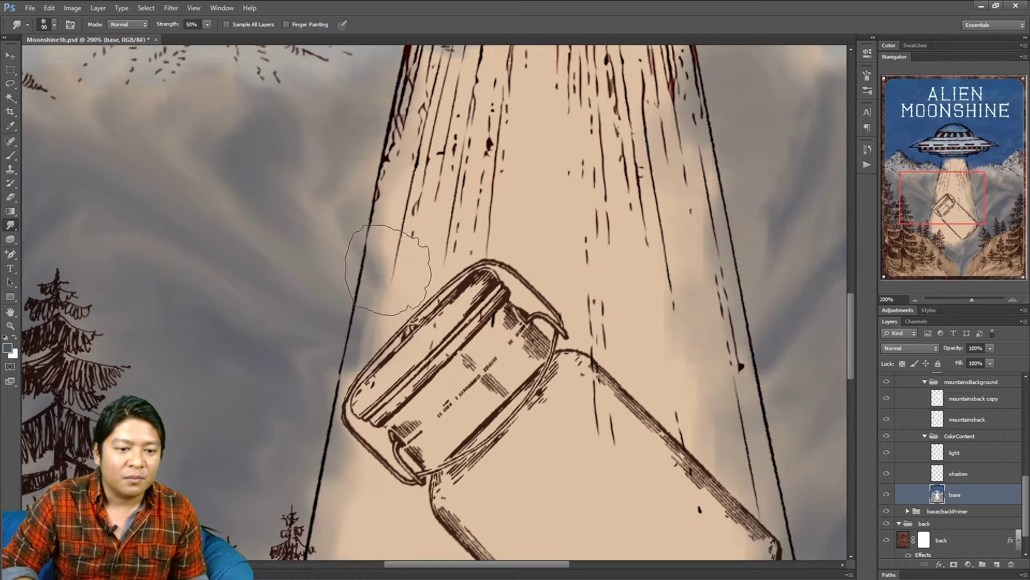
mouse_move(387, 270)
left_mouse_down()
mouse_move(394, 256)
mouse_move(372, 406)
mouse_move(409, 237)
left_mouse_up()
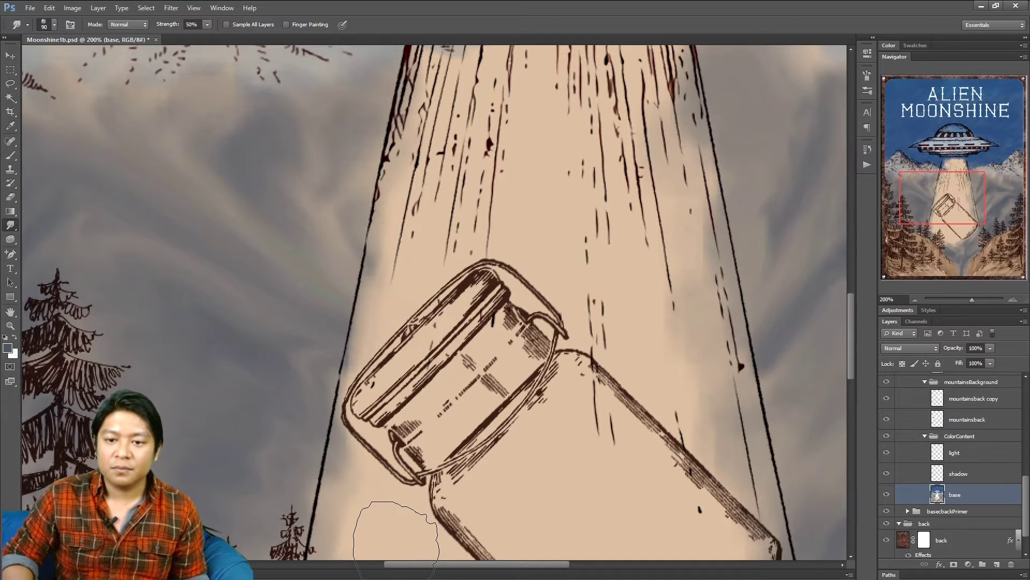
Set the foreground color to a very pale, slightly grayish blue for painting the UFO.
left_click(916, 299)
left_click_drag(919, 214, 923, 206)
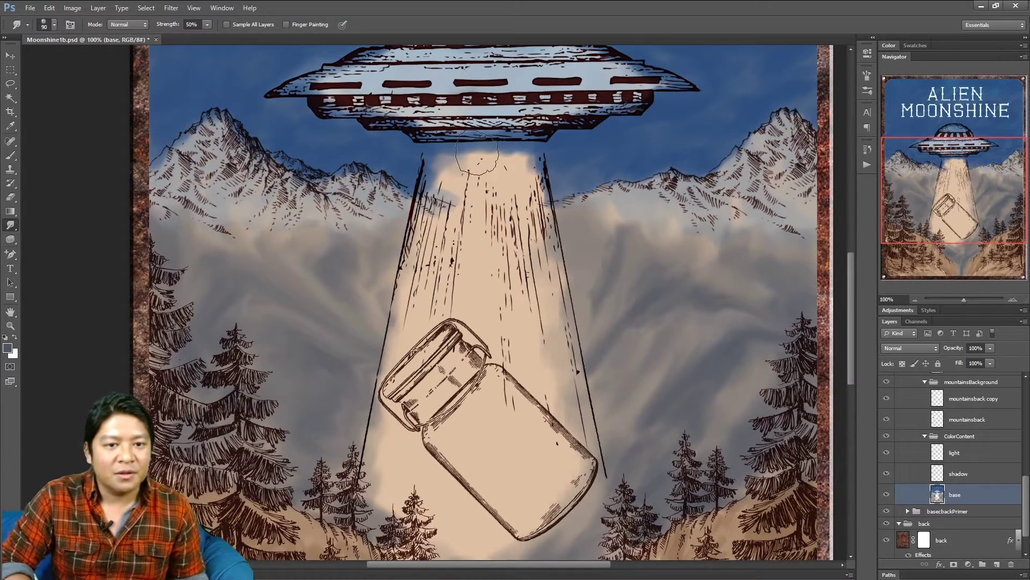
left_click_drag(956, 193, 935, 167)
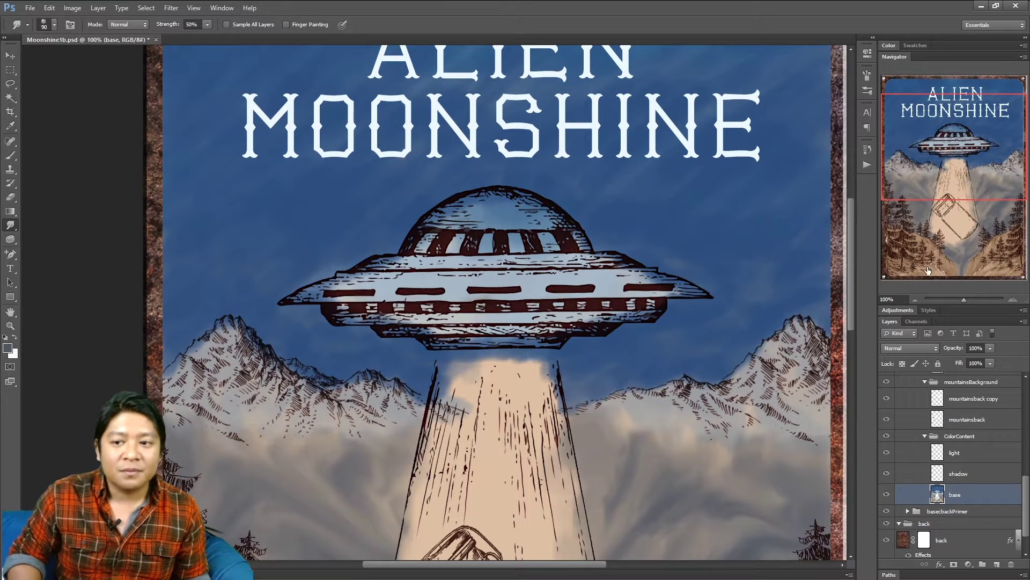
left_click(8, 349)
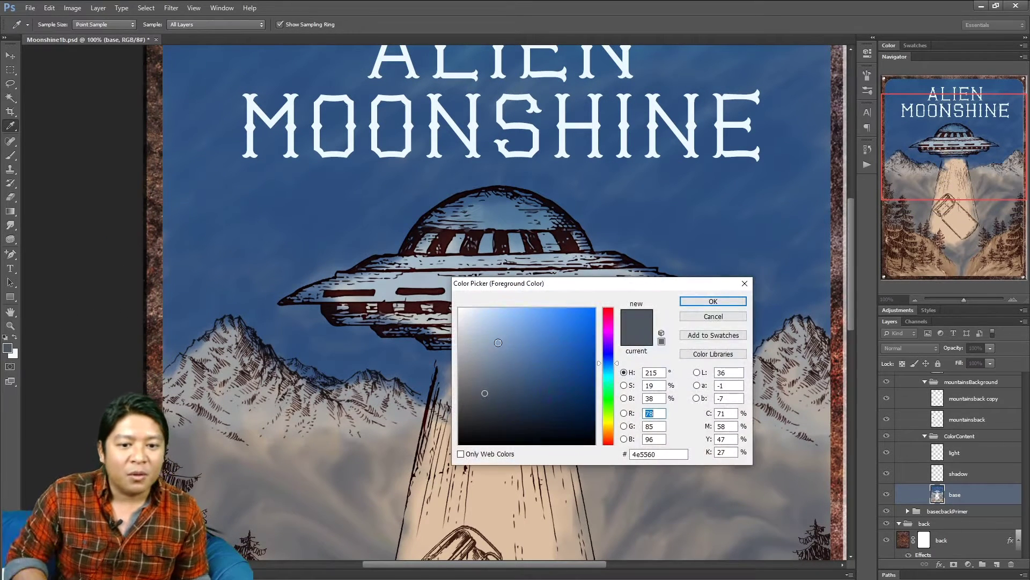
left_click(474, 313)
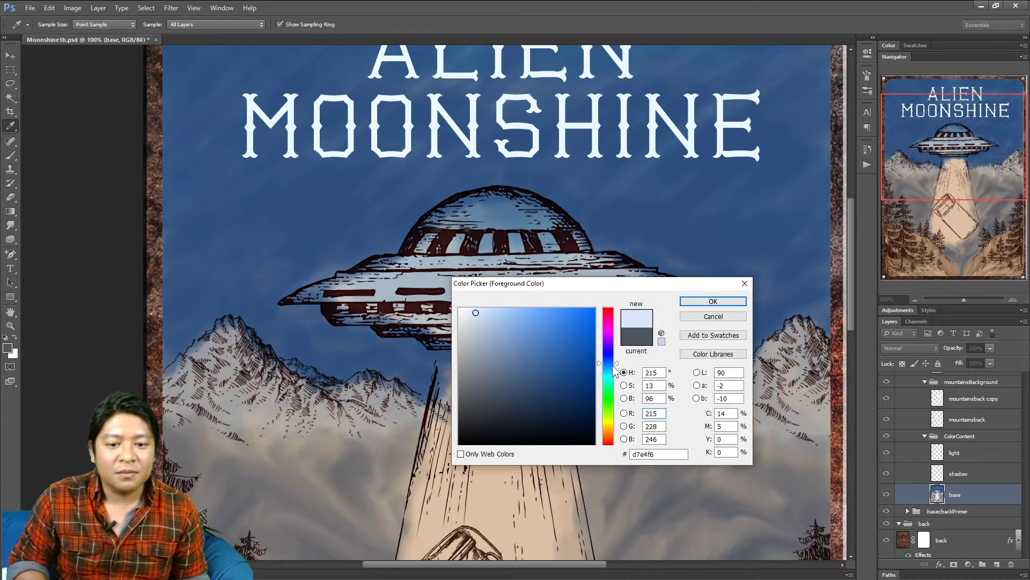
left_click_drag(613, 364, 611, 366)
left_click(713, 301)
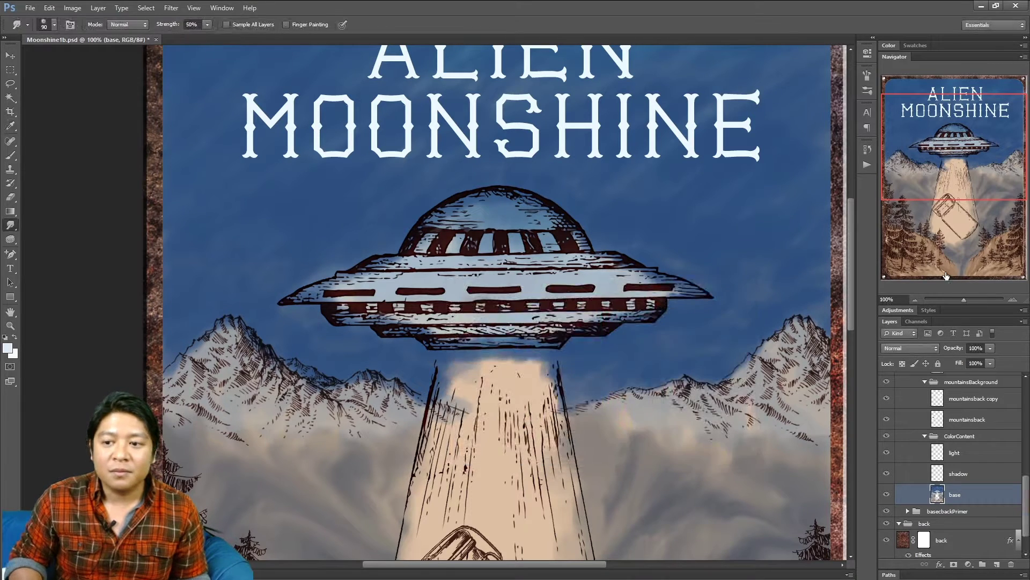
Smudge the blue shading across the UFO's dome with a brush reduced to 50 px.
left_click(1012, 300)
key("bracketleft")
key("bracketleft")
key("bracketleft")
key("bracketleft")
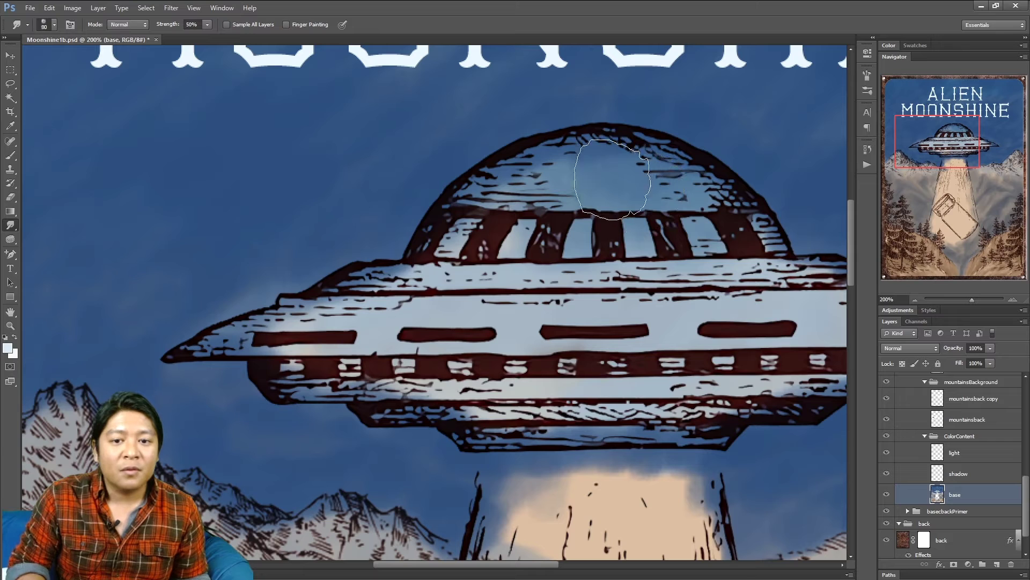
left_click_drag(615, 165, 610, 168)
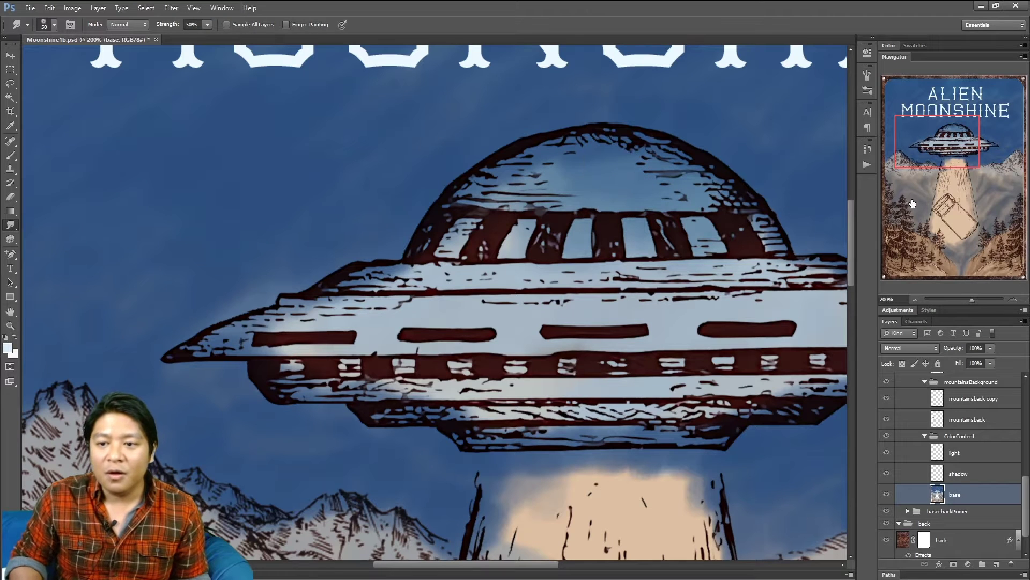
left_click_drag(954, 145, 953, 136)
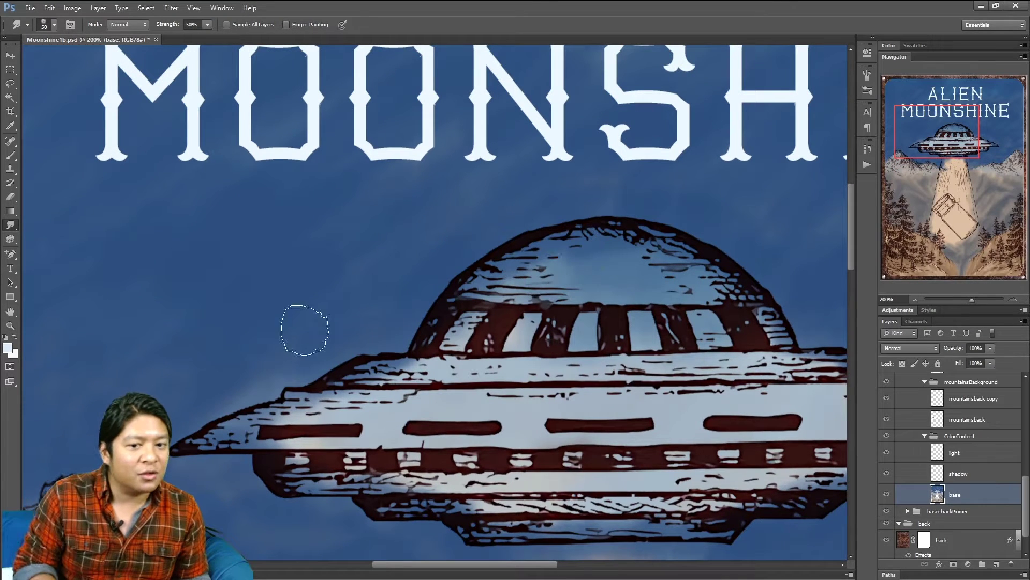
left_click_drag(927, 133, 954, 141)
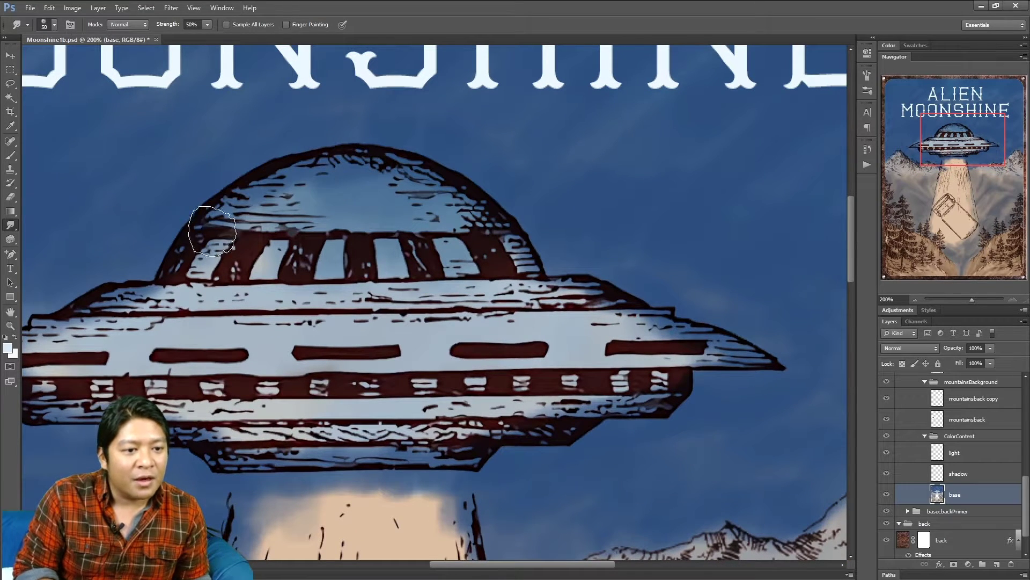
mouse_move(254, 201)
left_mouse_down()
mouse_move(355, 173)
mouse_move(254, 206)
mouse_move(332, 178)
left_mouse_up()
Brush a pale blue highlight onto the crown of the UFO's dome with a 40 px brush.
left_click(10, 155)
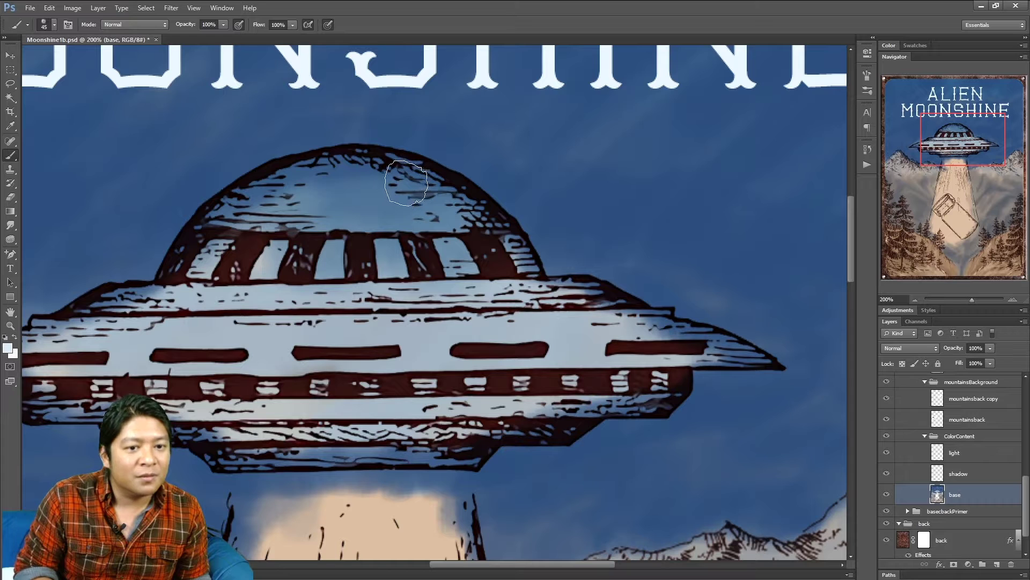
left_click_drag(953, 155, 946, 148)
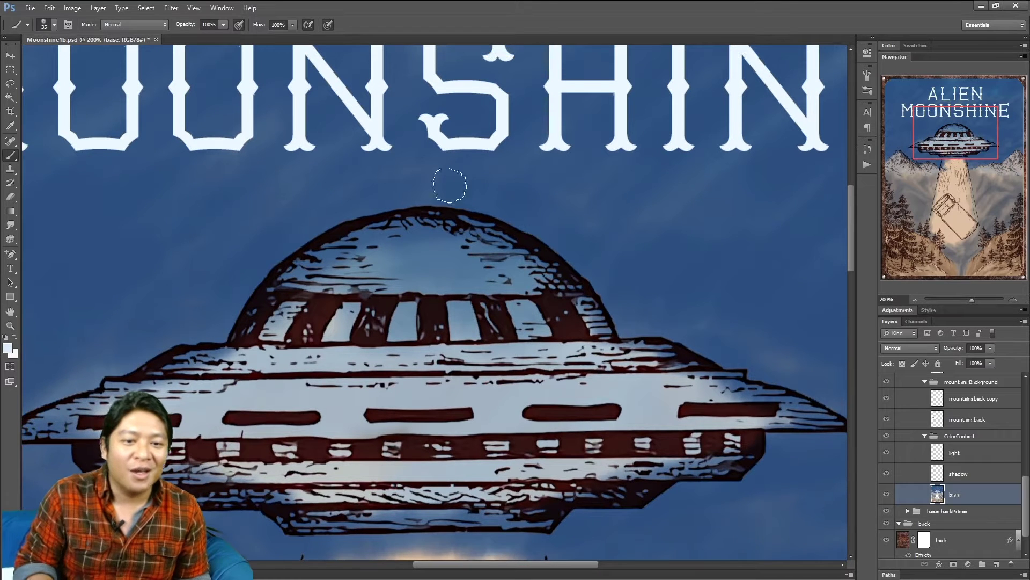
left_click_drag(454, 225, 442, 240)
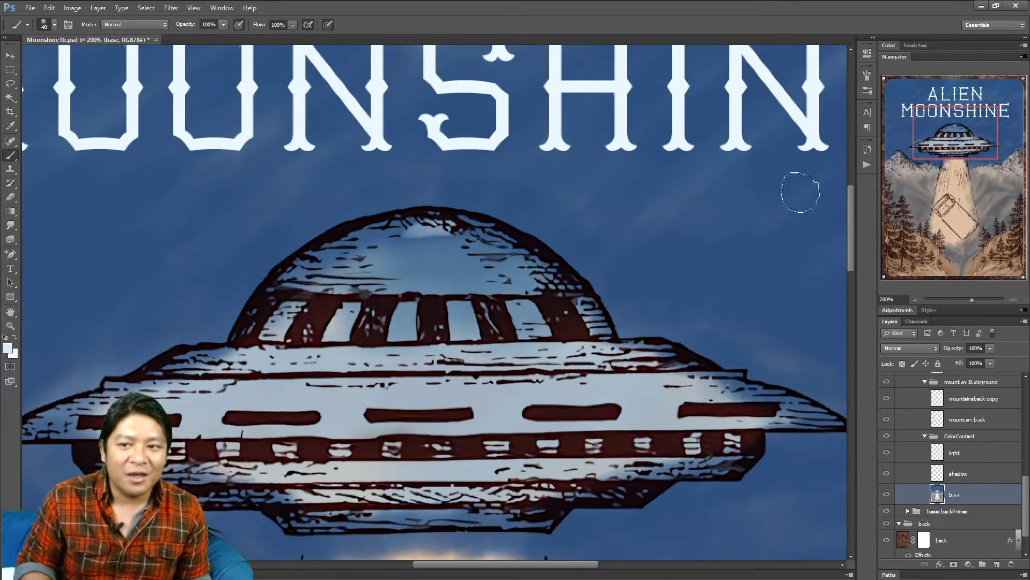
scroll(735, 200, "left", 2)
scroll(714, 207, "up", 3)
mouse_move(524, 299)
left_mouse_down()
mouse_move(450, 318)
mouse_move(537, 300)
mouse_move(408, 338)
left_mouse_up()
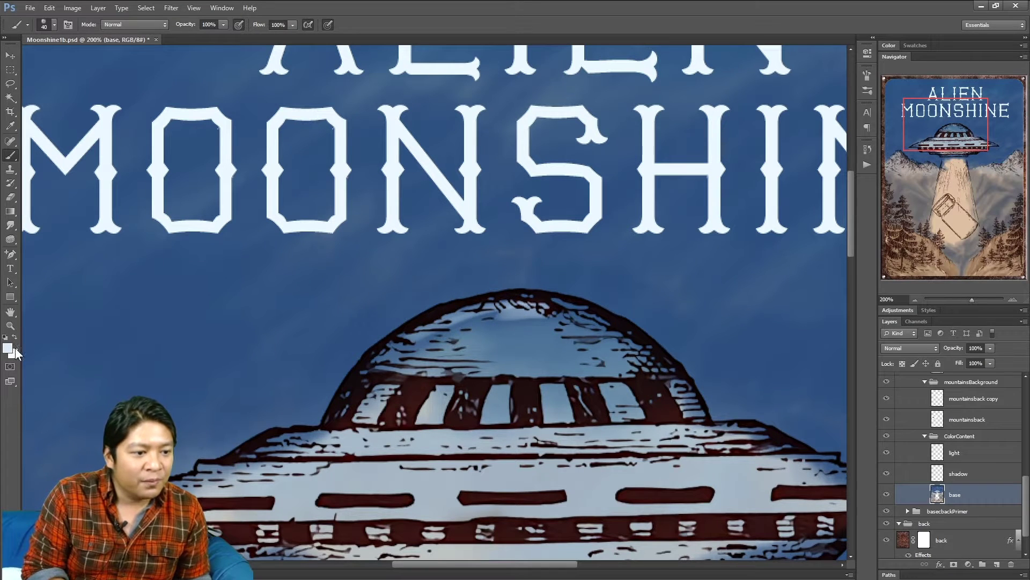
Set the foreground color to light blue #bce3fc and paint a highlight along the dome's left curve up to its crown.
left_click(10, 348)
left_click(489, 311)
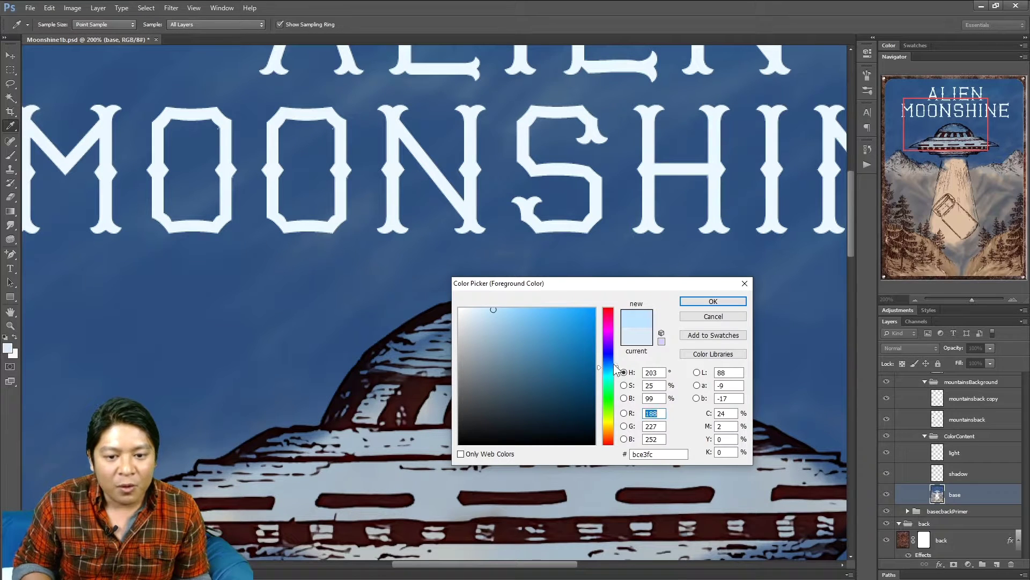
left_click(734, 302)
mouse_move(533, 308)
left_mouse_down()
mouse_move(470, 317)
mouse_move(549, 302)
mouse_move(474, 309)
mouse_move(546, 302)
mouse_move(417, 332)
mouse_move(491, 311)
mouse_move(452, 319)
left_mouse_up()
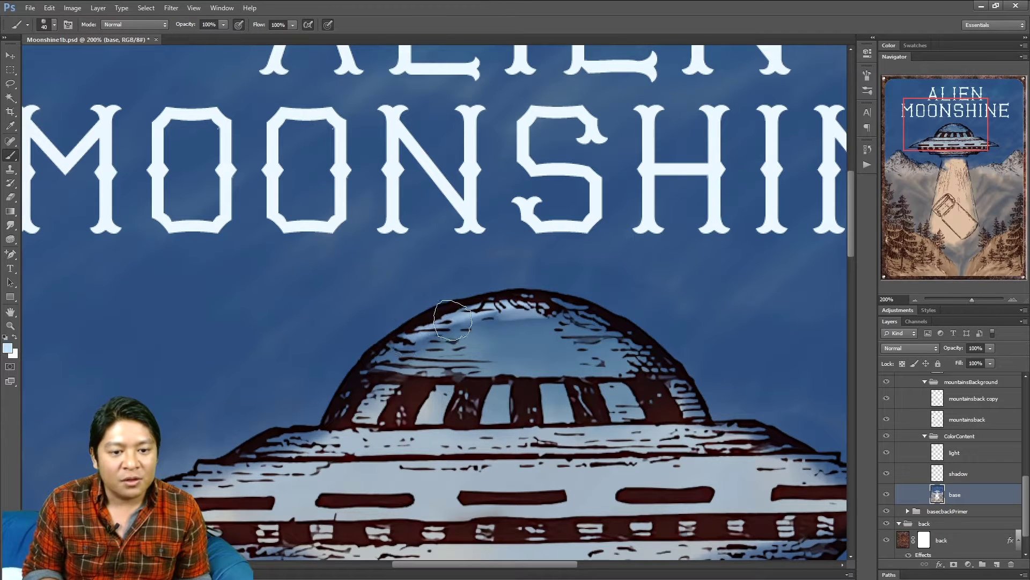
mouse_move(351, 399)
left_mouse_down()
mouse_move(346, 415)
mouse_move(405, 355)
mouse_move(544, 309)
left_mouse_up()
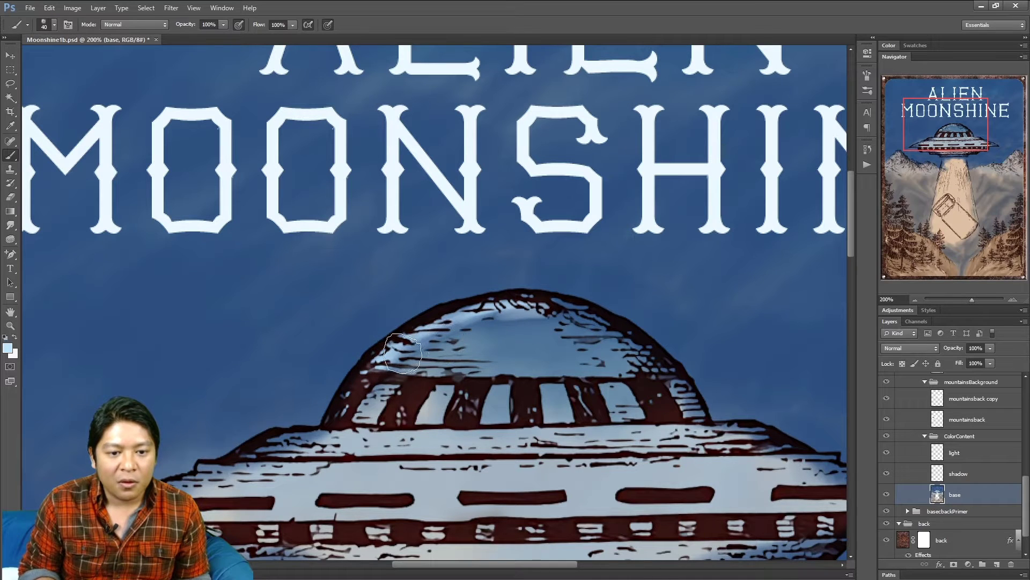
Paint light blue highlights down the dome's right curve to its outermost window and across the dome's face.
left_click_drag(966, 132, 988, 148)
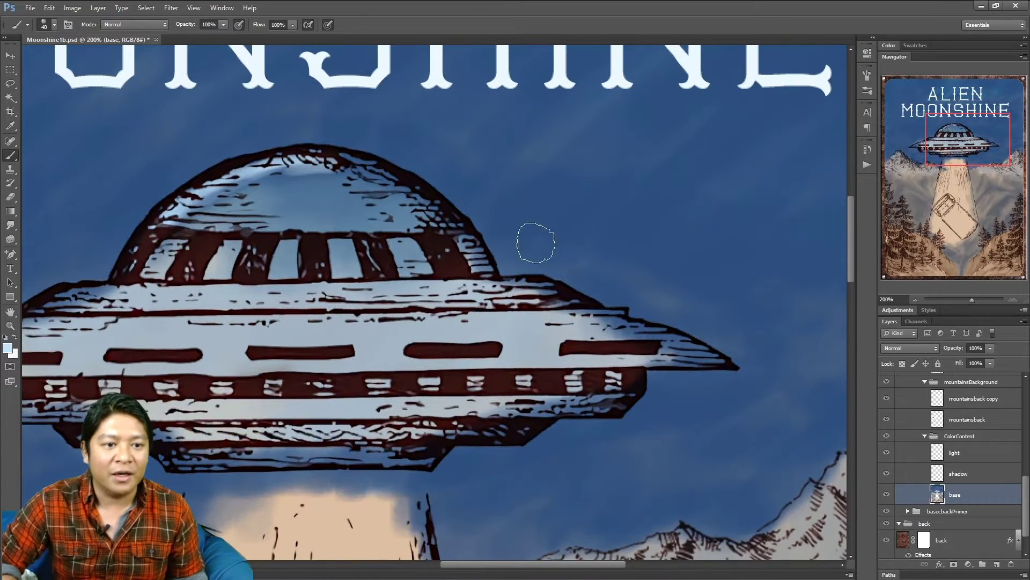
mouse_move(335, 159)
left_mouse_down()
mouse_move(402, 186)
mouse_move(463, 232)
mouse_move(401, 181)
left_mouse_up()
mouse_move(470, 243)
left_mouse_down()
mouse_move(488, 277)
mouse_move(461, 240)
mouse_move(470, 254)
mouse_move(401, 207)
mouse_move(419, 202)
mouse_move(327, 163)
left_mouse_up()
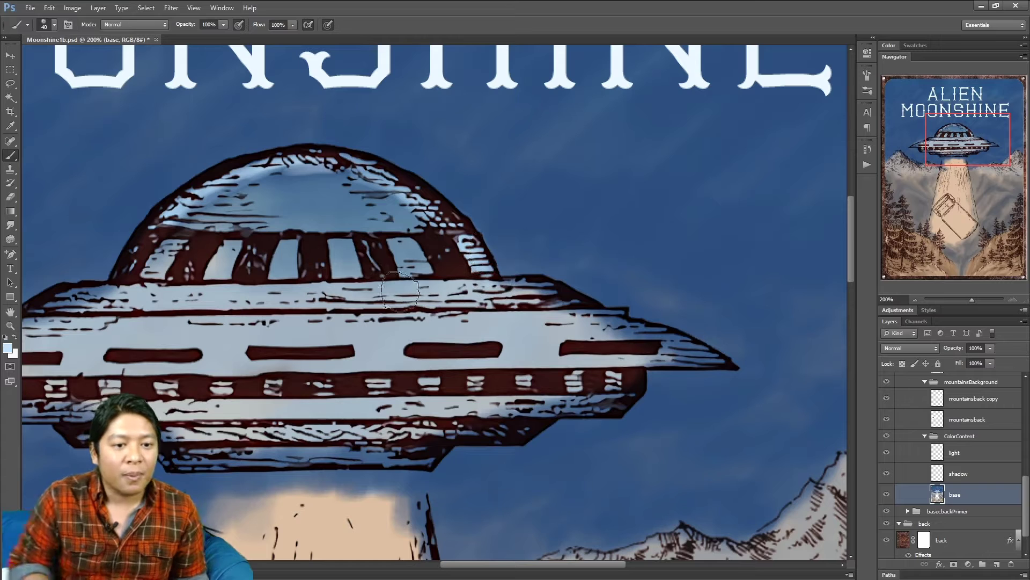
mouse_move(398, 242)
left_mouse_down()
mouse_move(354, 236)
mouse_move(329, 189)
mouse_move(278, 184)
mouse_move(337, 180)
mouse_move(297, 190)
mouse_move(338, 203)
mouse_move(283, 213)
mouse_move(358, 210)
mouse_move(279, 221)
mouse_move(356, 214)
mouse_move(276, 235)
mouse_move(352, 255)
mouse_move(308, 272)
mouse_move(327, 219)
mouse_move(313, 209)
mouse_move(342, 197)
mouse_move(293, 200)
mouse_move(334, 183)
left_mouse_up()
Paint light blue highlights on the saucer's left tip and the upper rim beside the dome with a smaller brush.
left_click_drag(954, 159, 937, 147)
left_click_drag(99, 343, 157, 309)
mouse_move(254, 281)
left_mouse_down()
mouse_move(308, 255)
mouse_move(99, 340)
mouse_move(149, 337)
mouse_move(142, 331)
mouse_move(189, 346)
left_mouse_up()
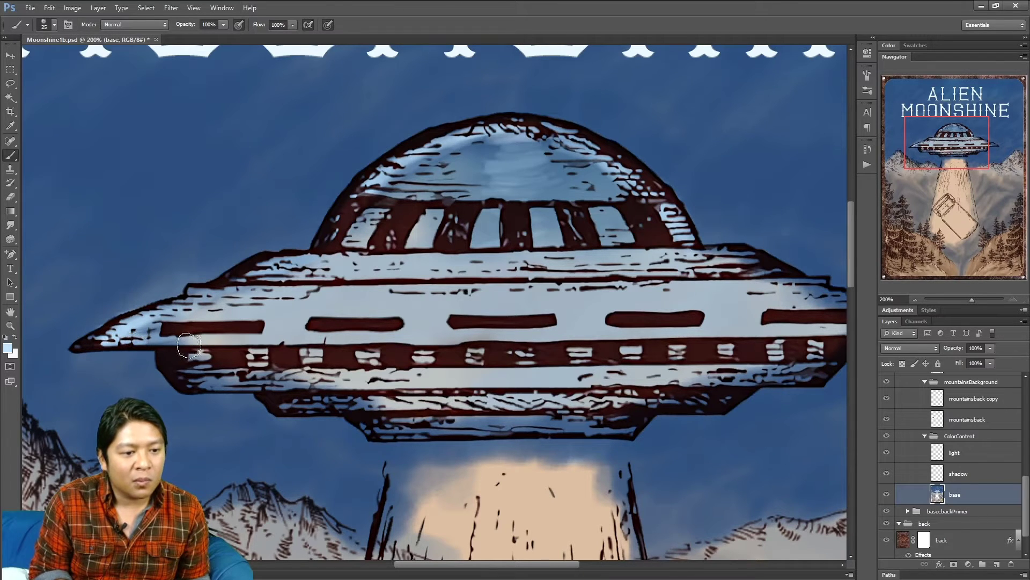
Paint light blue highlights on the saucer's right tip and upper right rim with a 15 to 20 px brush.
left_click_drag(966, 141, 983, 146)
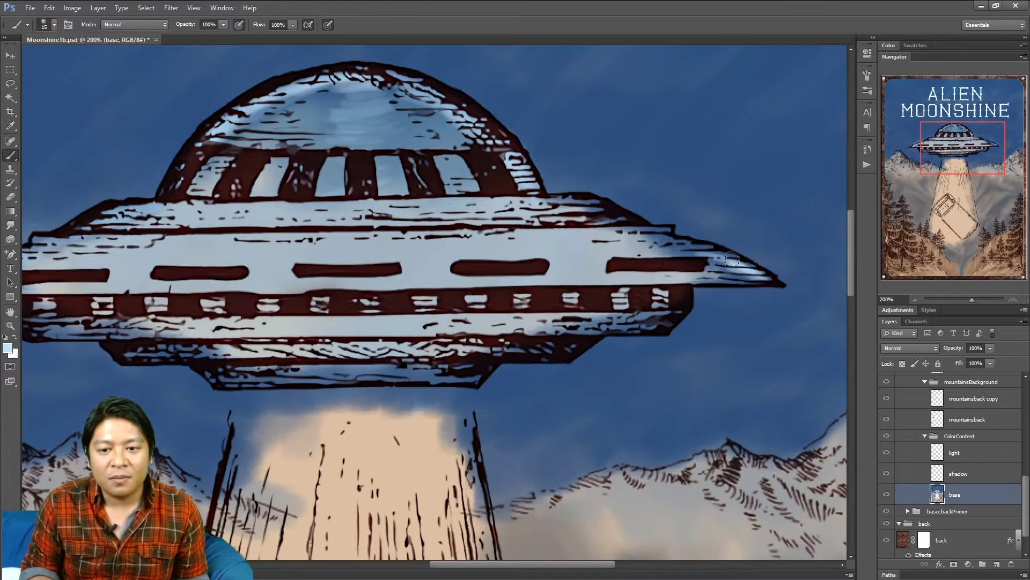
mouse_move(718, 277)
left_mouse_down()
mouse_move(779, 277)
mouse_move(593, 227)
left_mouse_up()
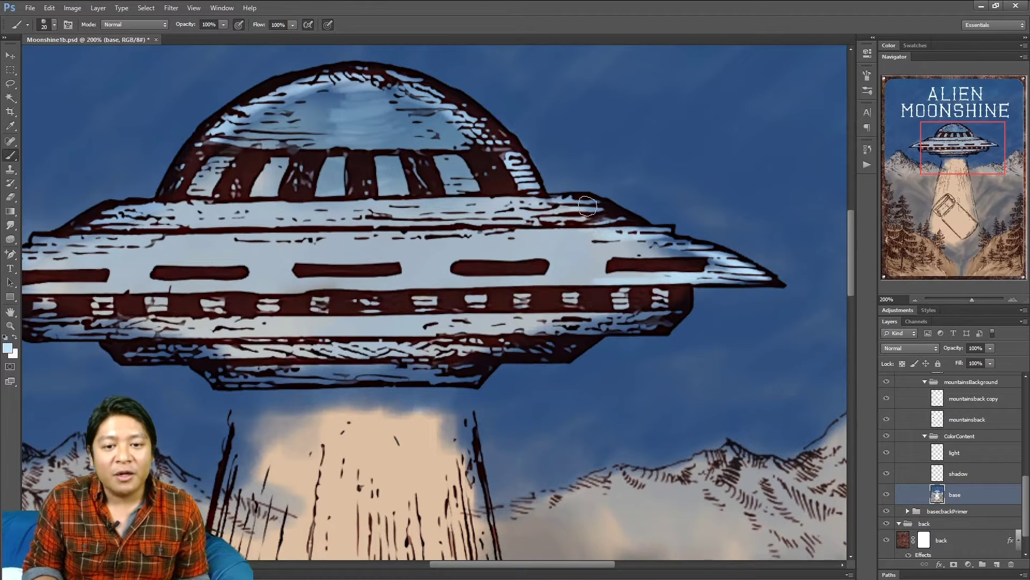
mouse_move(687, 247)
left_mouse_down()
mouse_move(742, 277)
mouse_move(686, 260)
left_mouse_up()
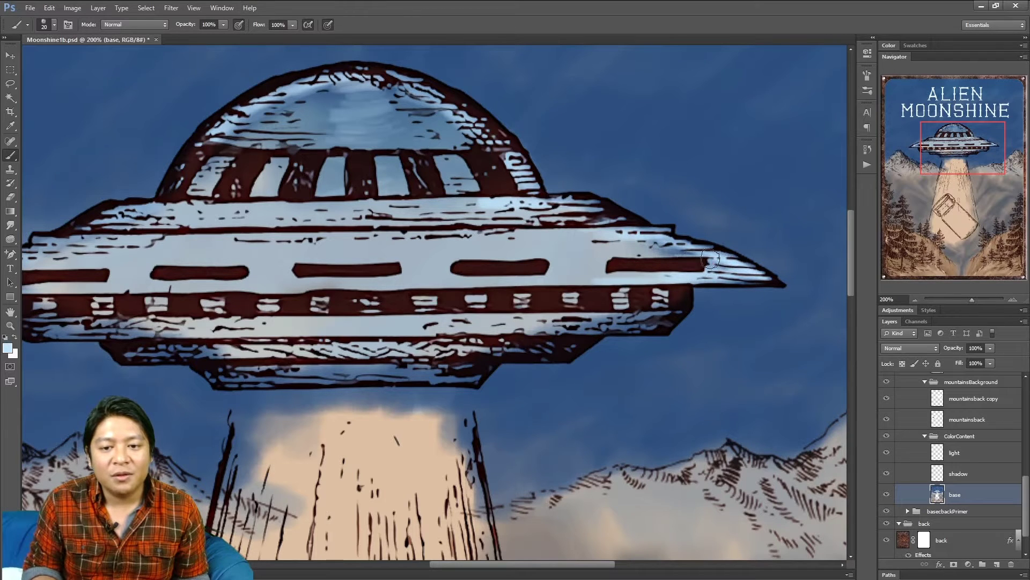
Paint light blue highlights on both ends of the hull band below the small windows and on the tiers beneath it.
mouse_move(678, 317)
left_mouse_down()
mouse_move(430, 325)
mouse_move(458, 329)
left_mouse_up()
left_click_drag(290, 339, 210, 346)
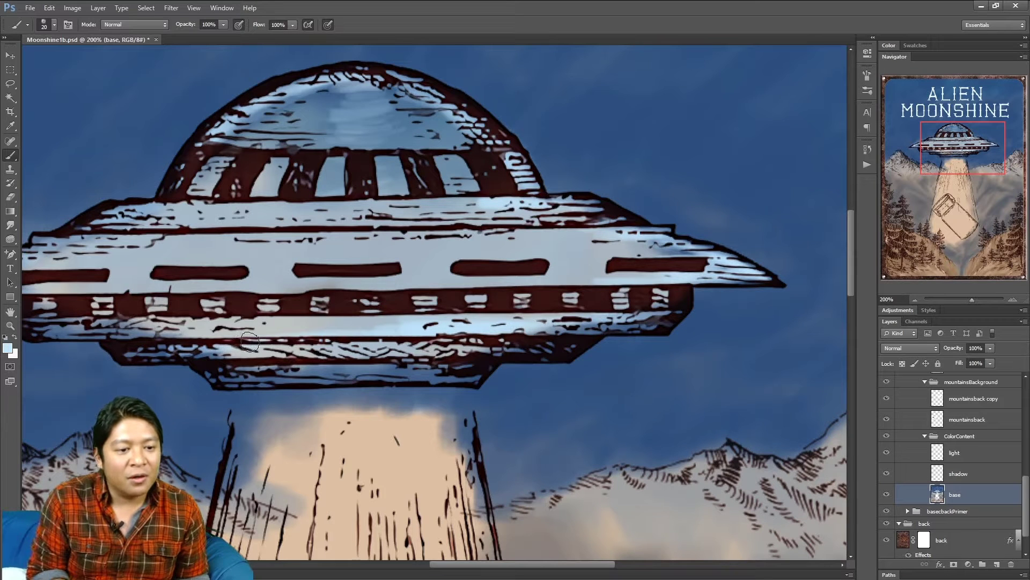
left_click_drag(956, 162, 940, 163)
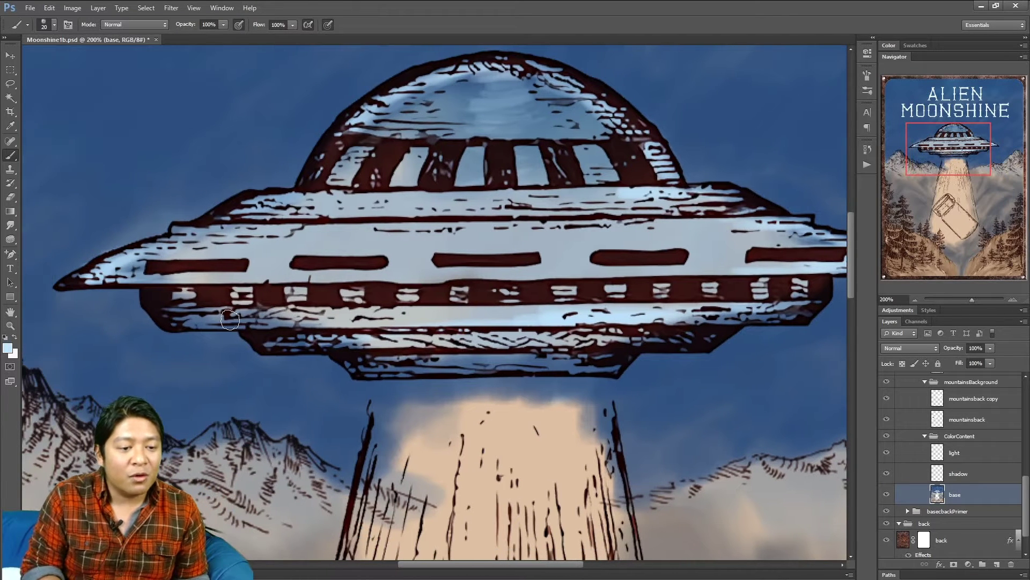
left_click_drag(185, 322, 391, 336)
mouse_move(273, 338)
left_mouse_down()
mouse_move(455, 354)
mouse_move(395, 368)
mouse_move(360, 362)
mouse_move(423, 373)
mouse_move(386, 352)
left_mouse_up()
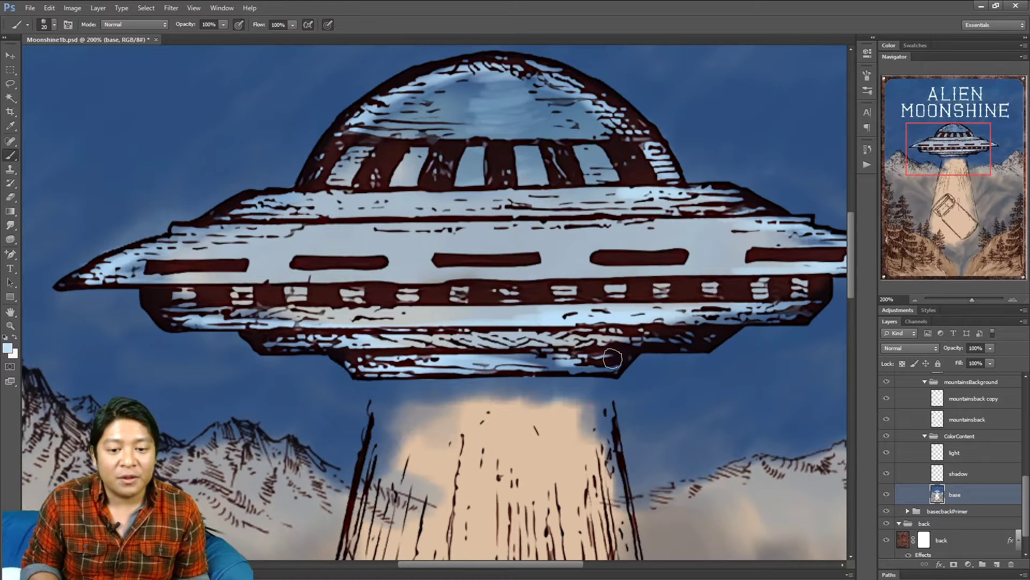
Brighten the right end of the UFO's lowest tier and the left part of the band below the small windows with light blue.
left_click_drag(624, 356, 530, 352)
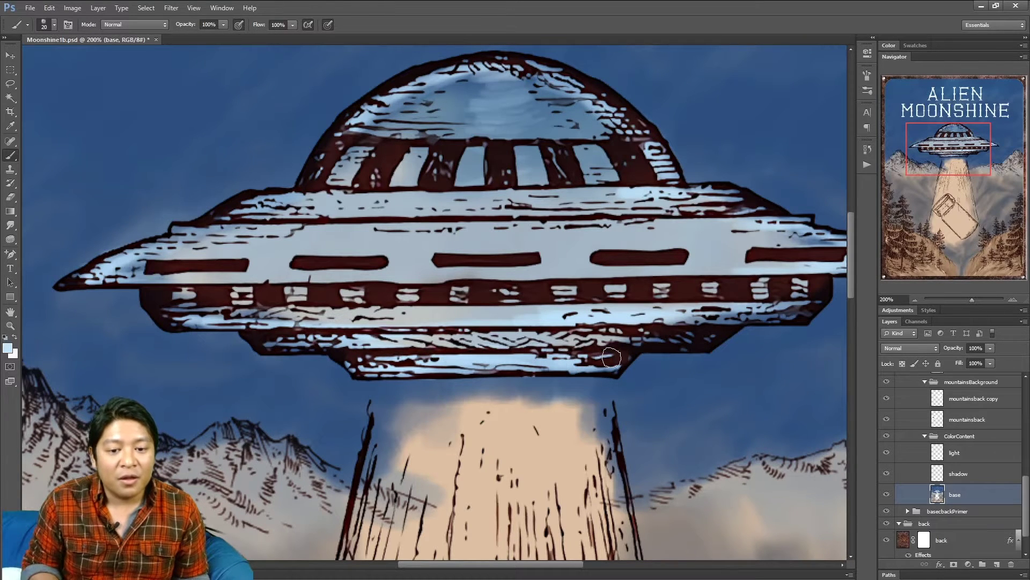
left_click_drag(611, 363, 550, 364)
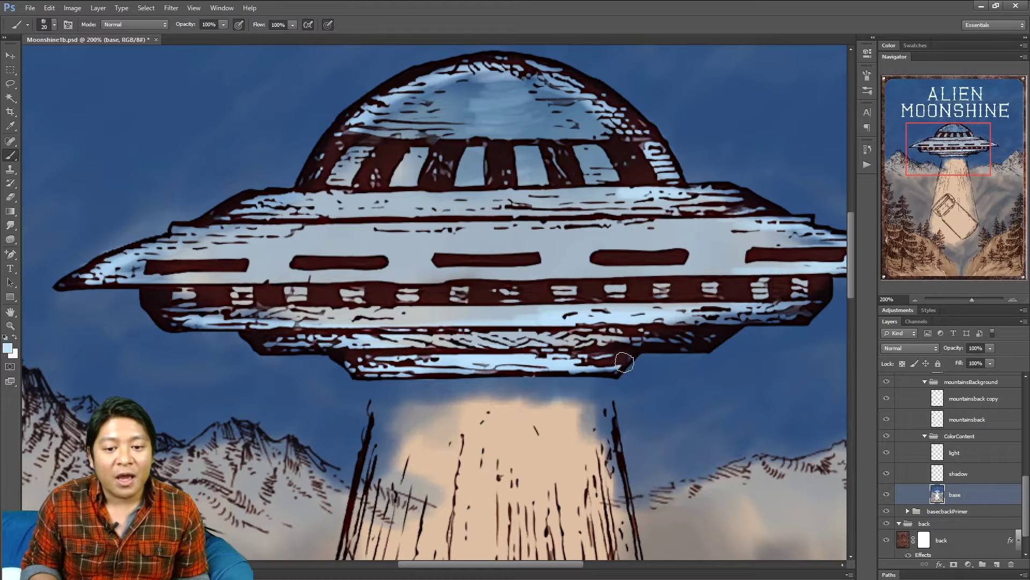
left_click_drag(613, 368, 691, 352)
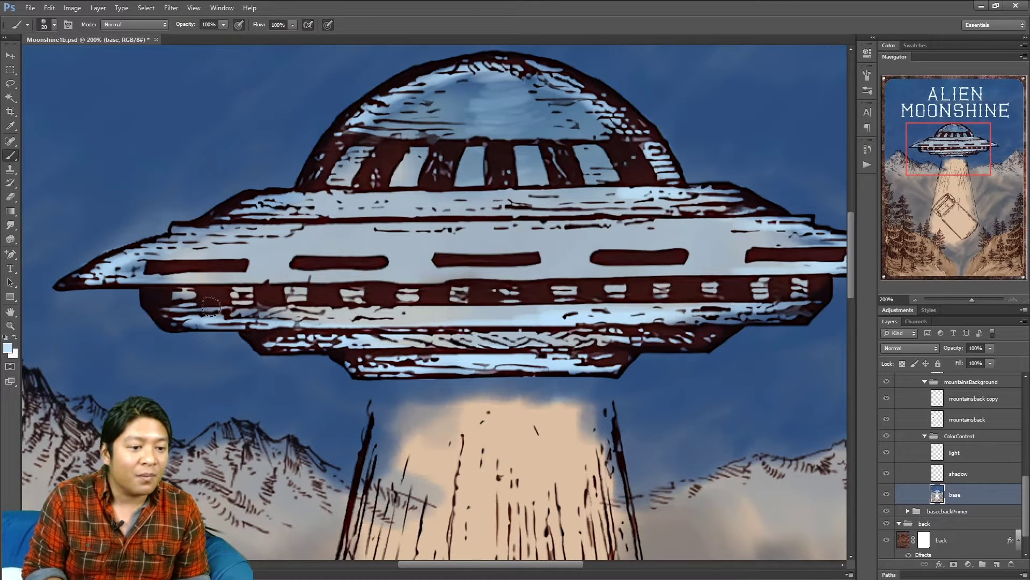
left_click_drag(242, 319, 410, 325)
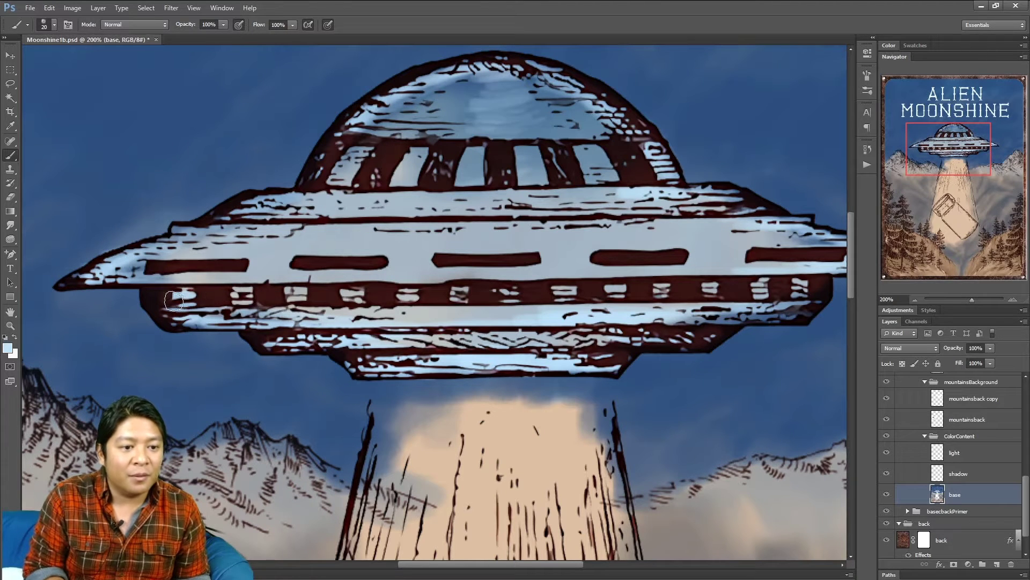
Paint light blue #acd7f2 over the UFO's wide hull band and the band below the small windows with a 40 px brush.
left_click_drag(955, 167, 949, 162)
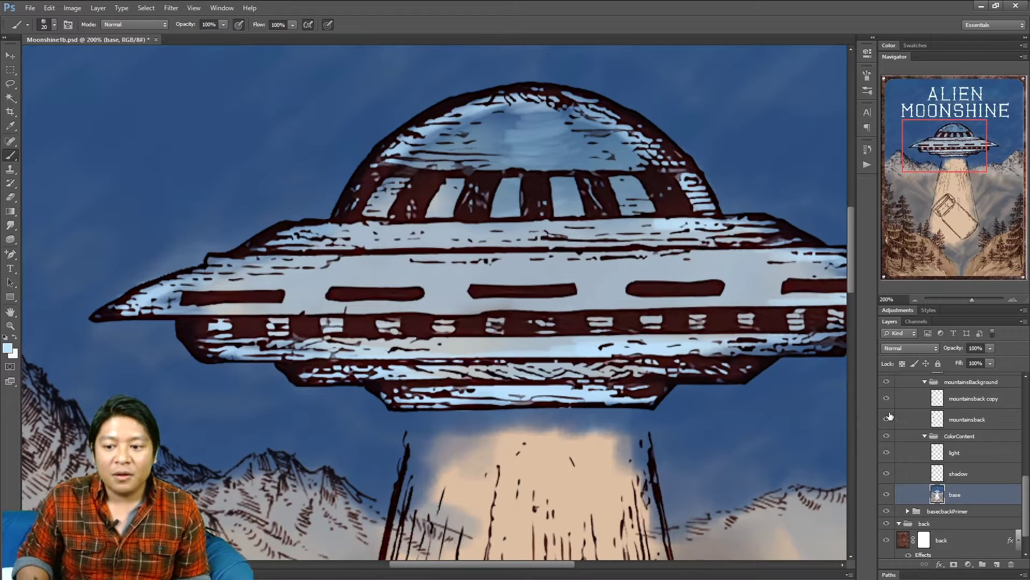
left_click(9, 349)
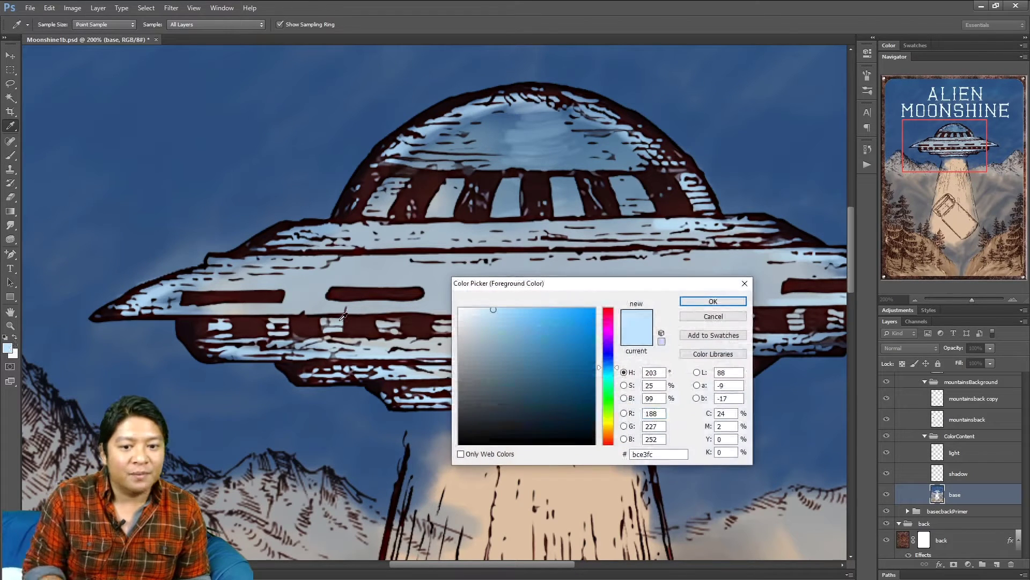
left_click(499, 316)
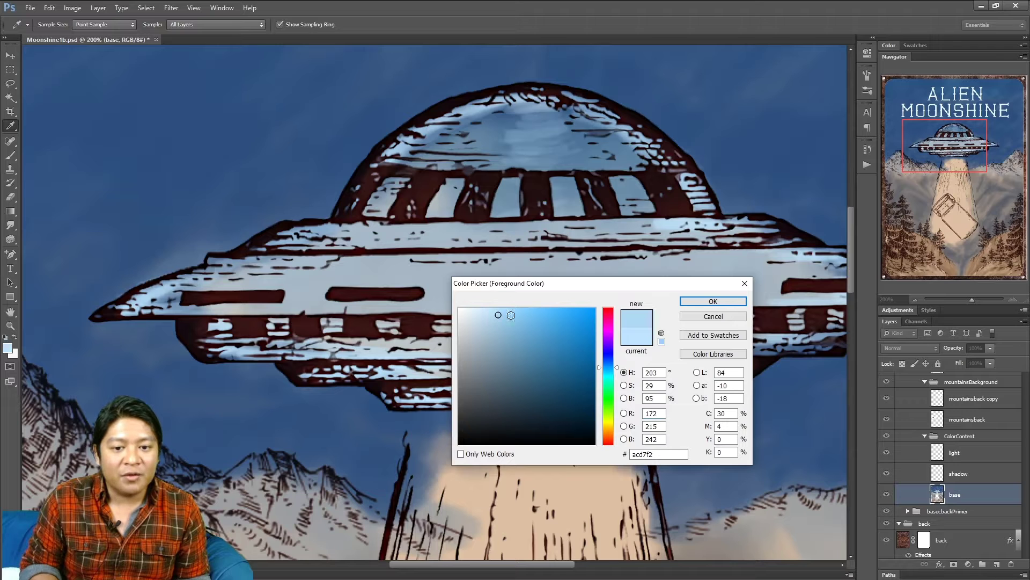
left_click(724, 300)
left_click_drag(939, 144, 942, 145)
key("bracketright")
key("bracketright")
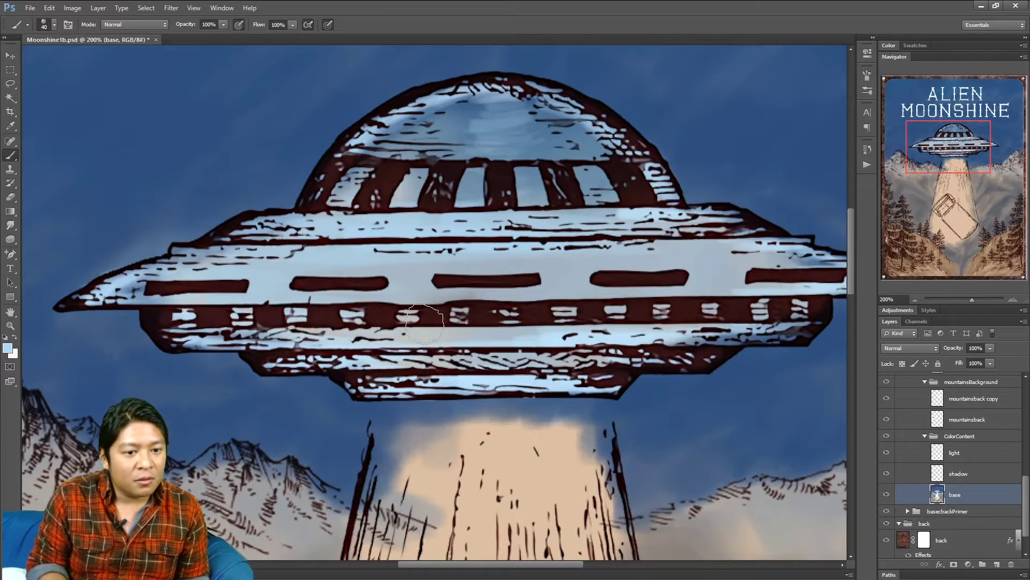
mouse_move(318, 331)
left_mouse_down()
mouse_move(668, 298)
mouse_move(626, 261)
left_mouse_up()
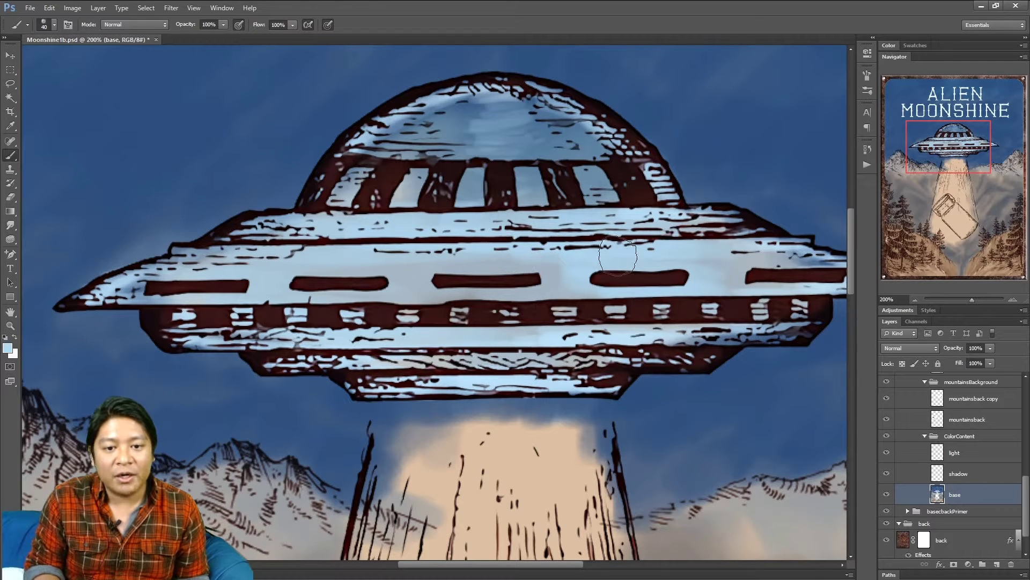
Shade the middle of the UFO's hull bands with progressively darker blues, #99c4e0 and #84acc6.
left_click(8, 348)
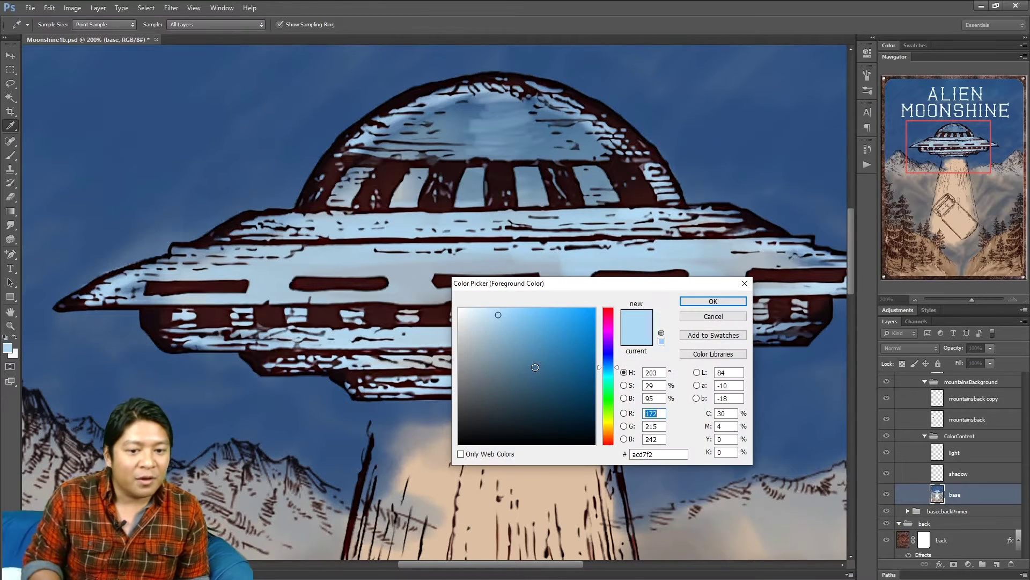
left_click(503, 324)
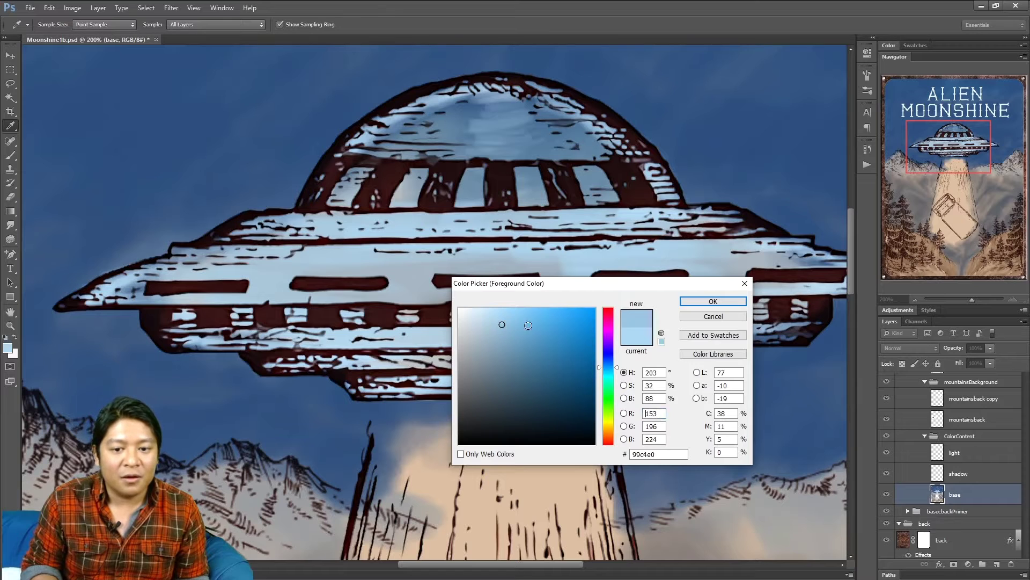
left_click(706, 301)
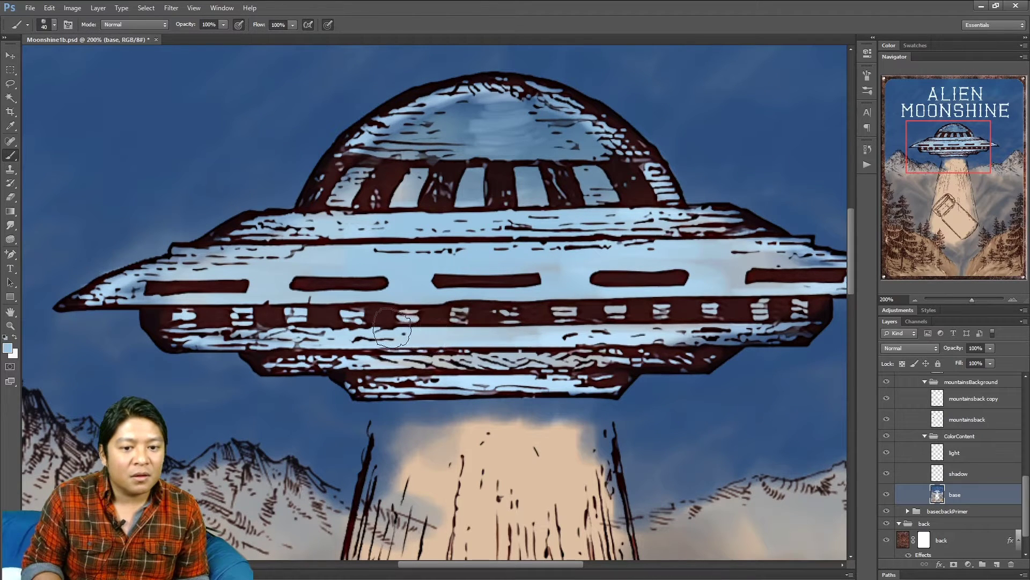
left_click(7, 348)
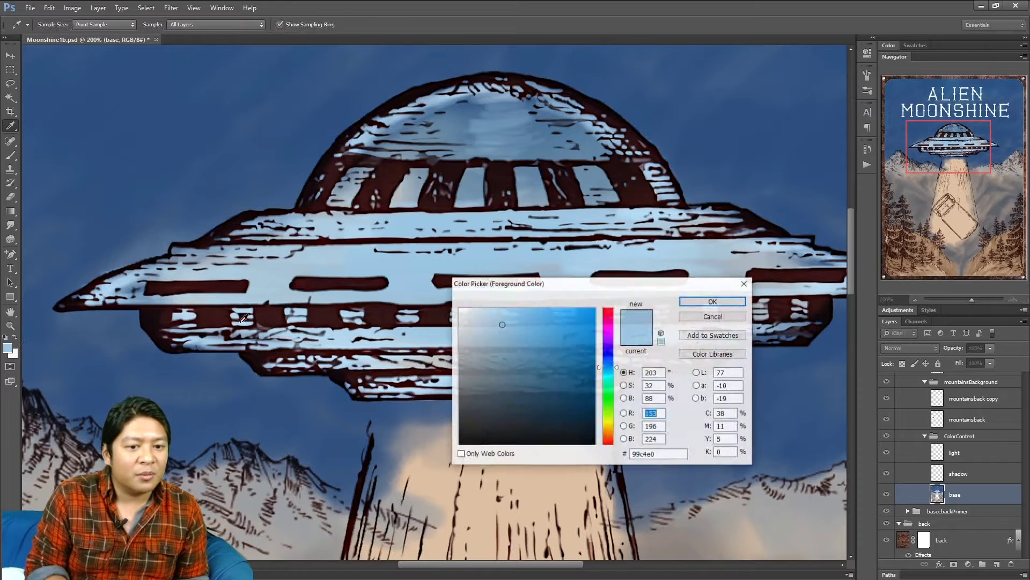
left_click(504, 336)
left_click(731, 297)
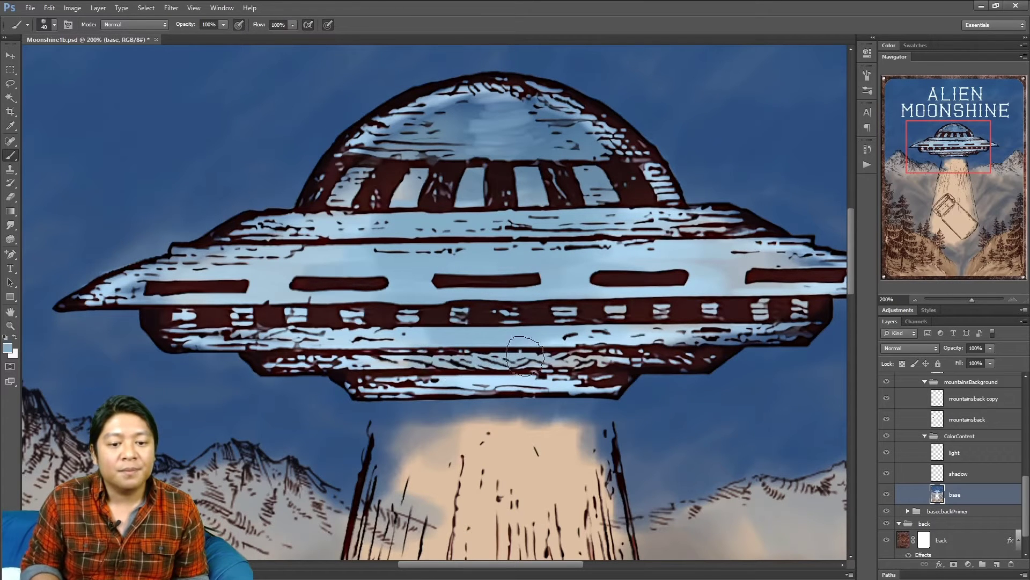
Tint the center of the UFO's upper rim and wide hull band with medium blue #6e9bc9.
left_click(8, 347)
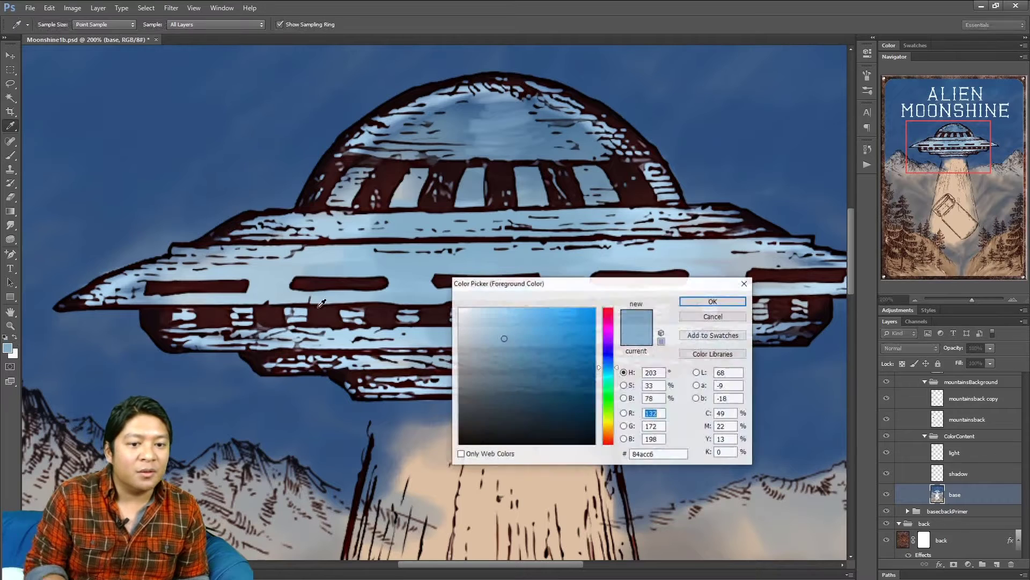
left_click(520, 336)
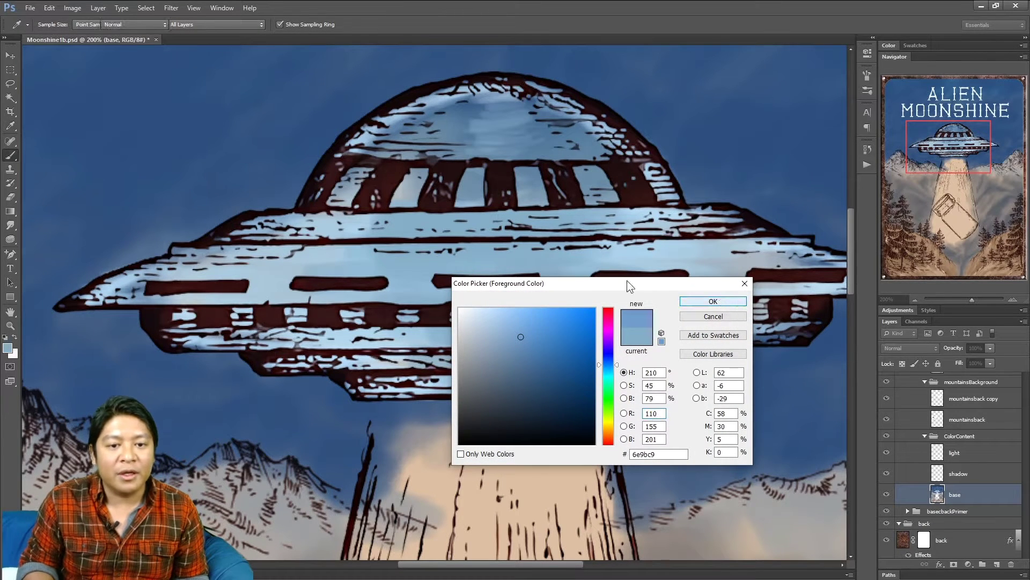
left_click(687, 301)
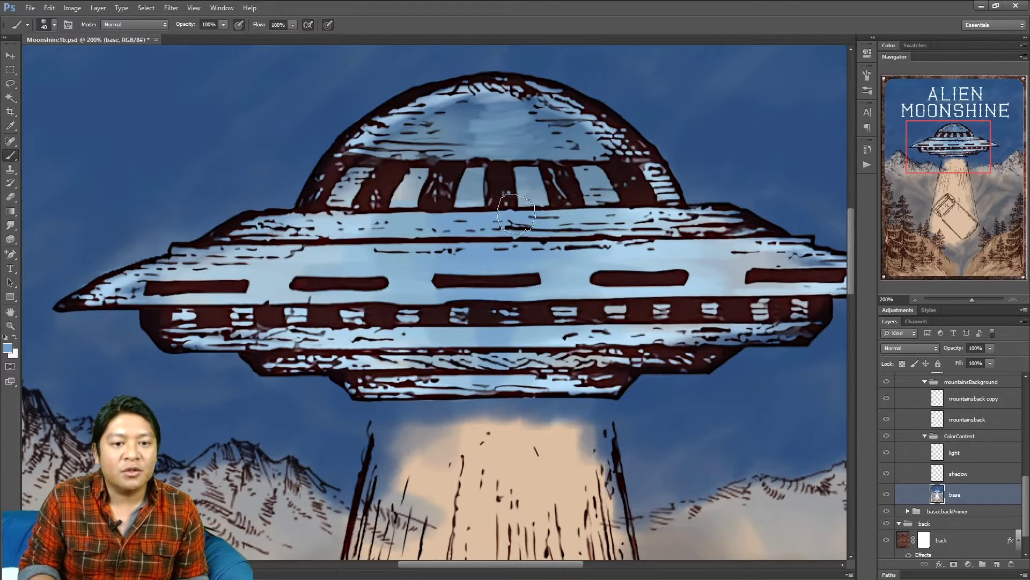
Paint pale cyan #b5e7f7 over the UFO's two lowest tiers, reducing the brush from 40 to 25 px.
left_click_drag(941, 145, 943, 158)
left_click(9, 350)
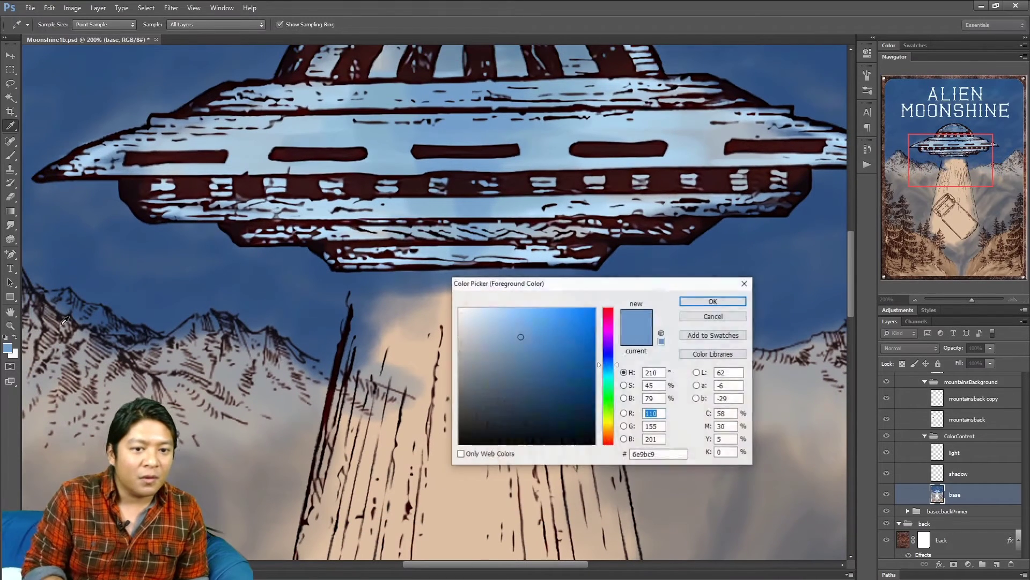
left_click(613, 370)
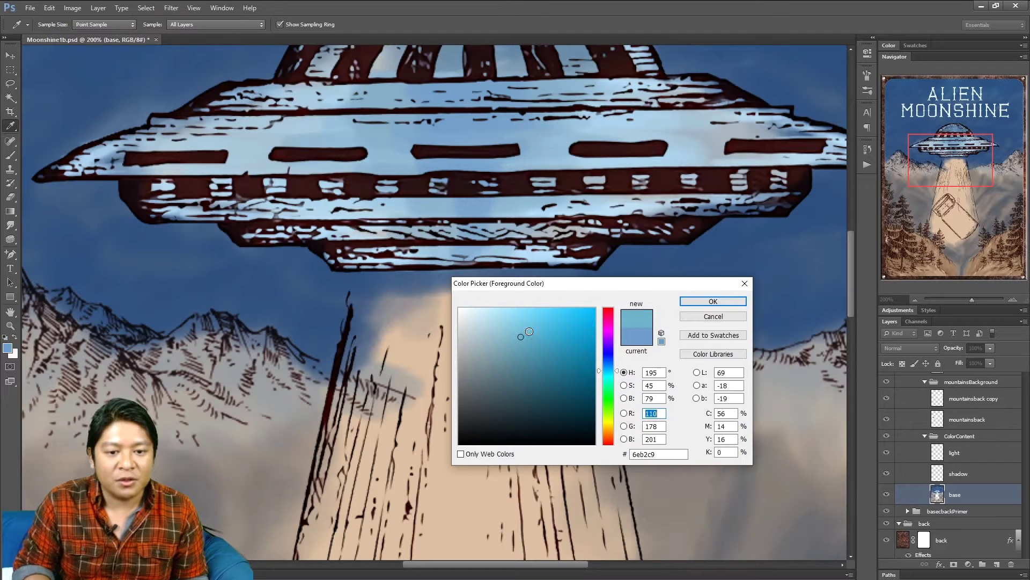
left_click(495, 312)
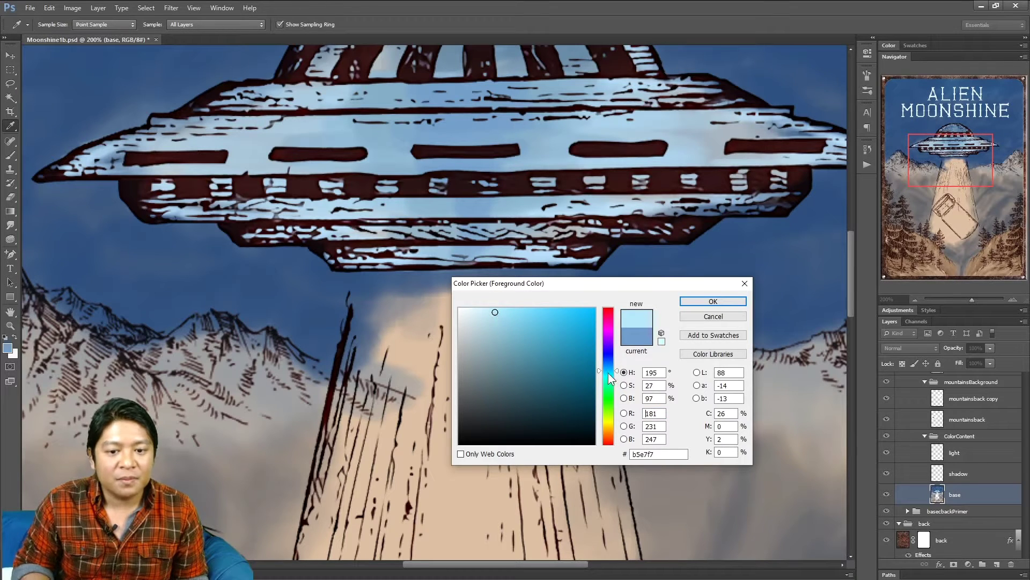
key("b")
left_click(714, 302)
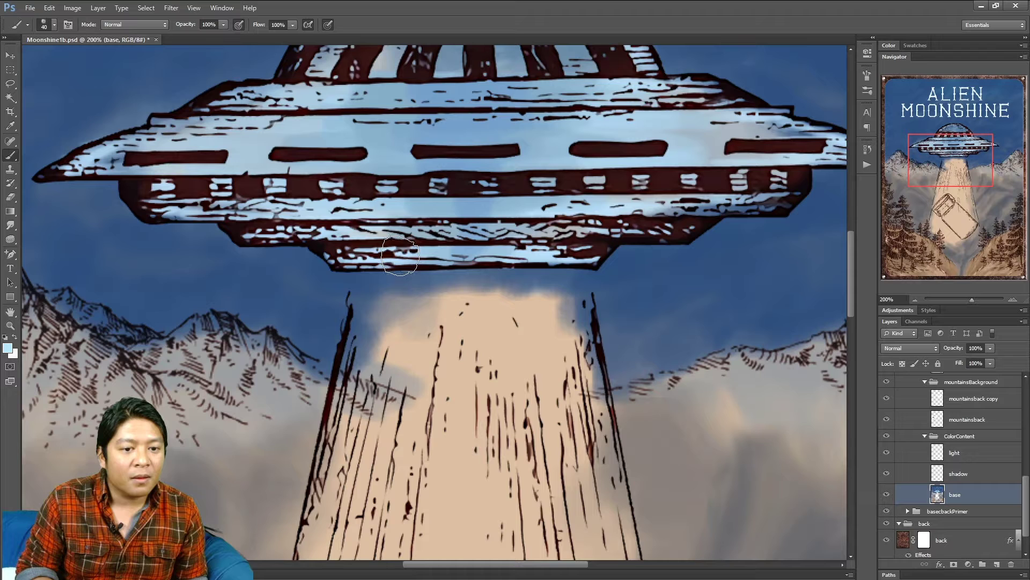
left_click_drag(382, 255, 514, 263)
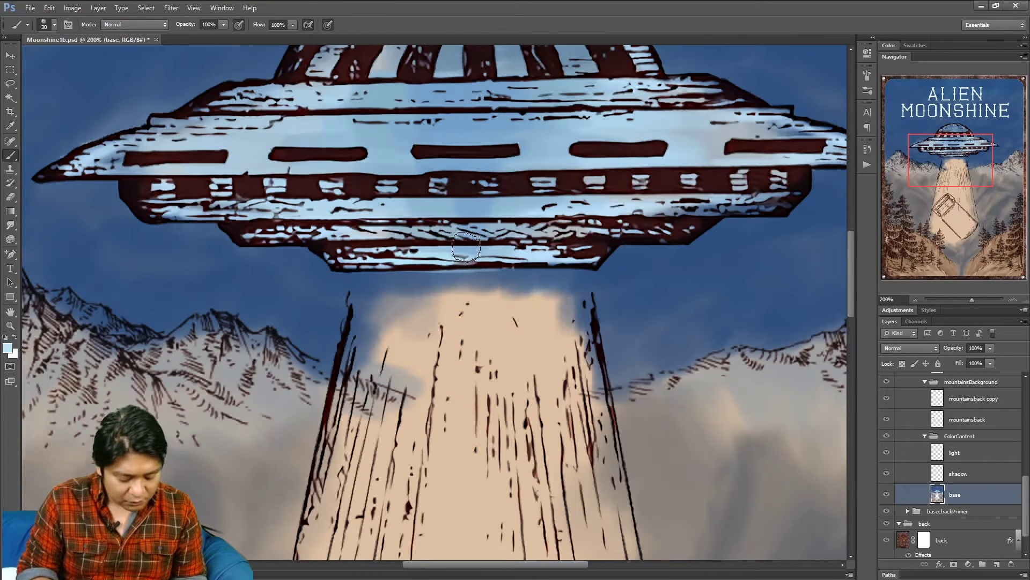
key("[")
left_click_drag(405, 251, 537, 254)
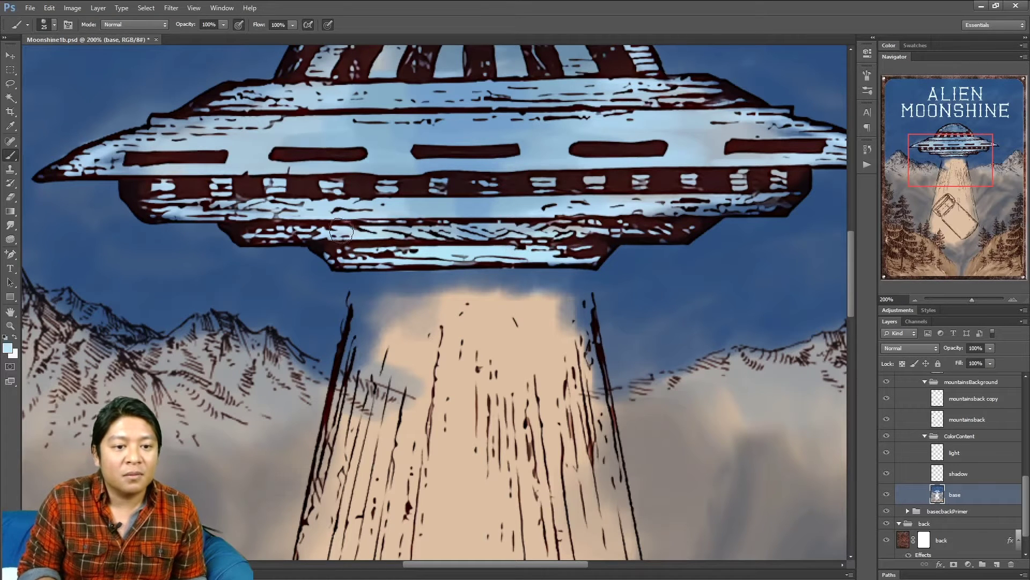
left_click_drag(510, 234, 599, 237)
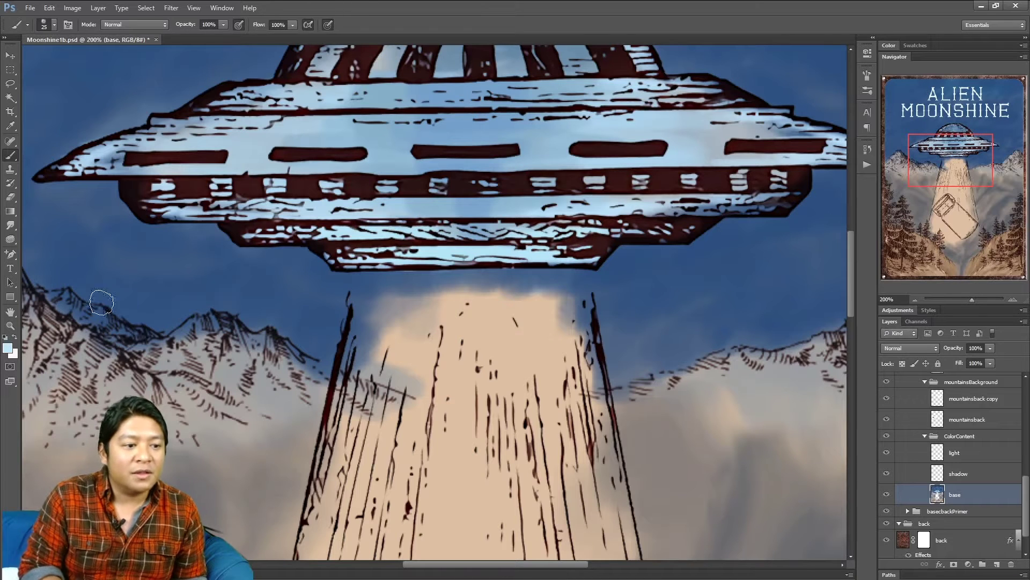
Shade the hull band below the small square windows with dark blue #416699 using long horizontal strokes.
left_click(8, 347)
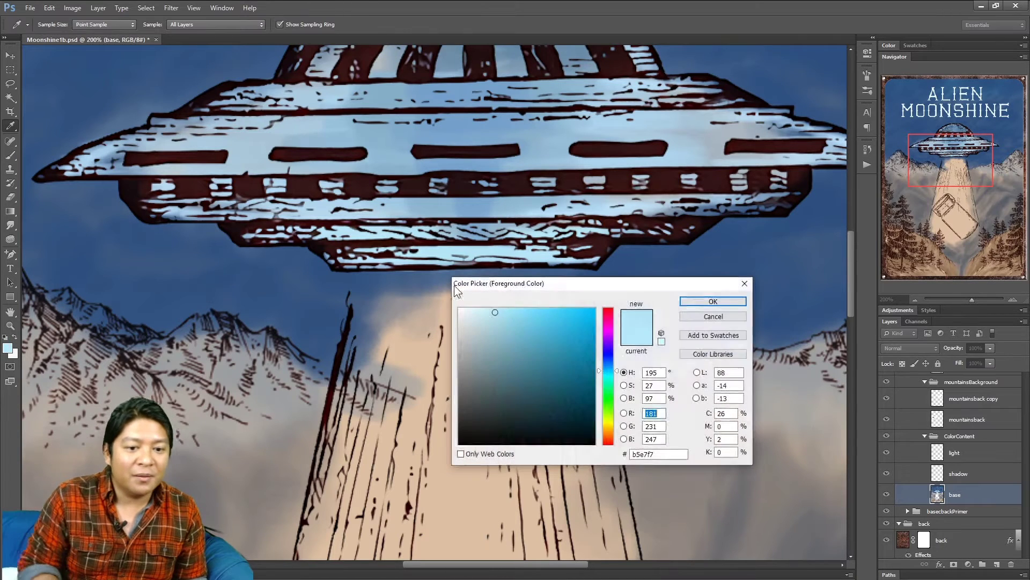
left_click(613, 362)
left_click(532, 342)
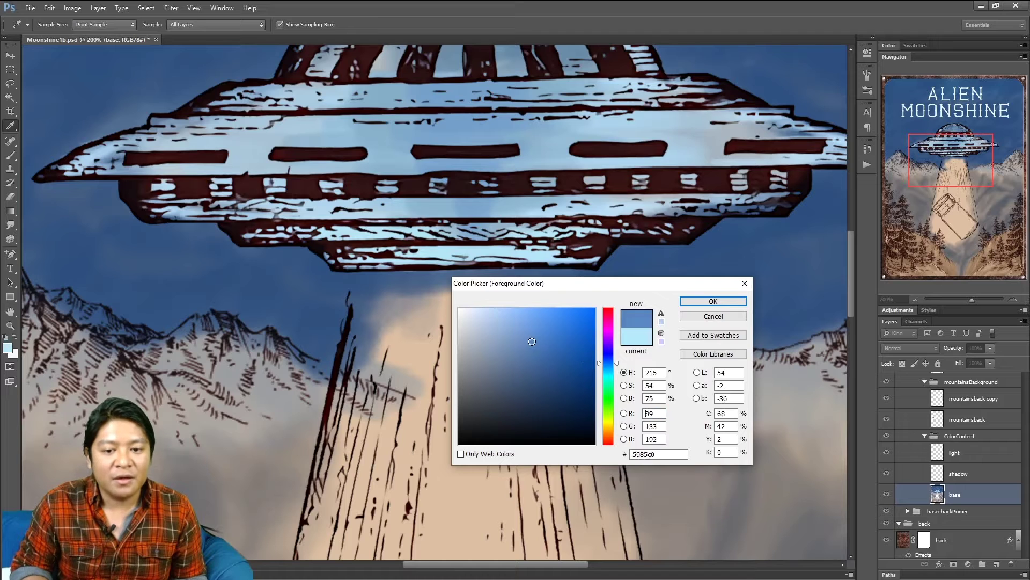
left_click(535, 361)
key("b")
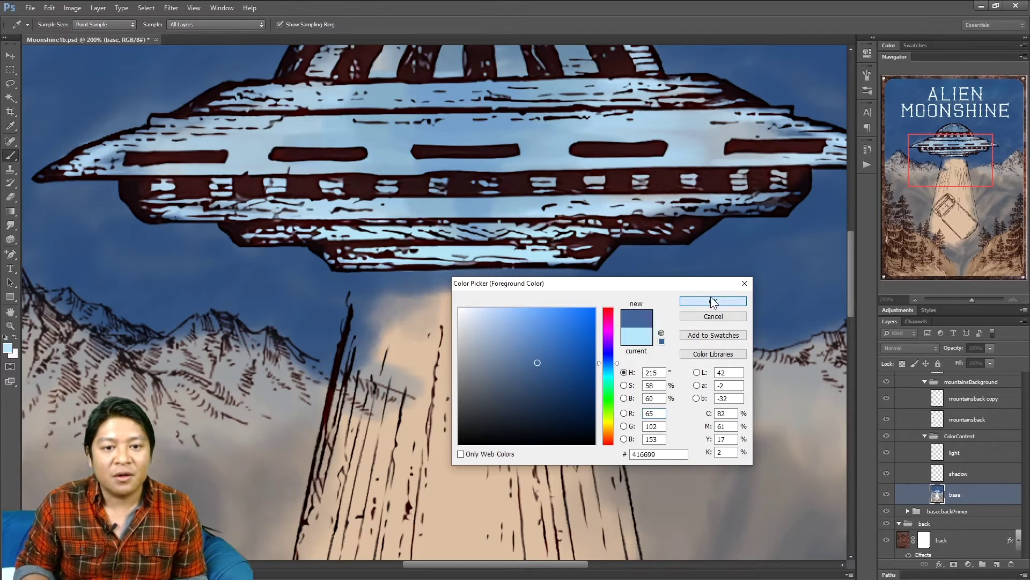
left_click(712, 301)
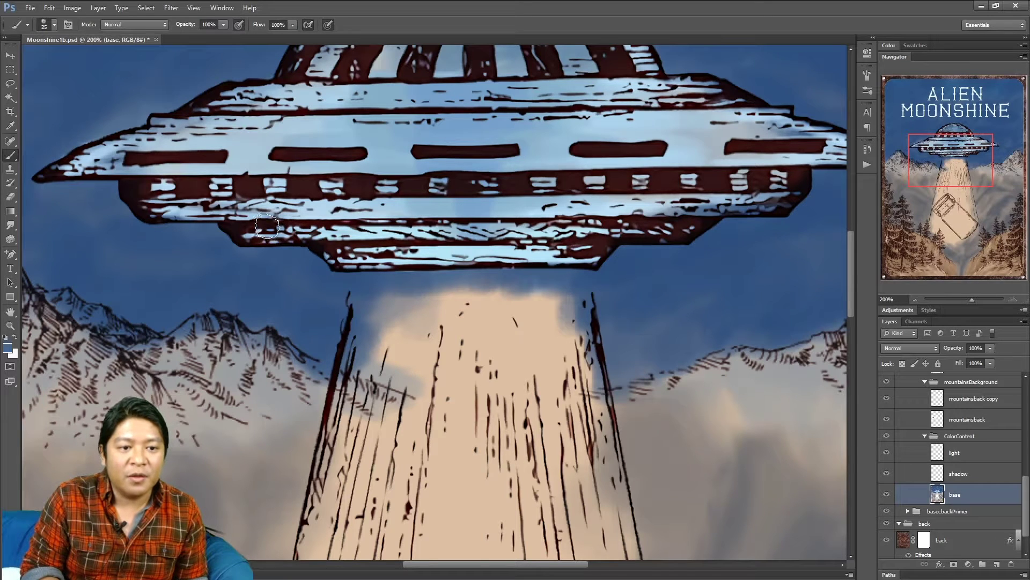
left_click_drag(258, 213, 400, 216)
left_click_drag(292, 209, 487, 209)
left_click_drag(354, 204, 566, 206)
left_click_drag(387, 203, 750, 196)
left_click_drag(205, 194, 404, 188)
left_click_drag(284, 192, 472, 202)
left_click_drag(360, 191, 548, 194)
left_click_drag(439, 192, 712, 195)
Shade the UFO's upper rim beneath the dome with dark blue strokes along its full lower edge.
left_click_drag(950, 168, 943, 157)
left_click_drag(295, 207, 428, 202)
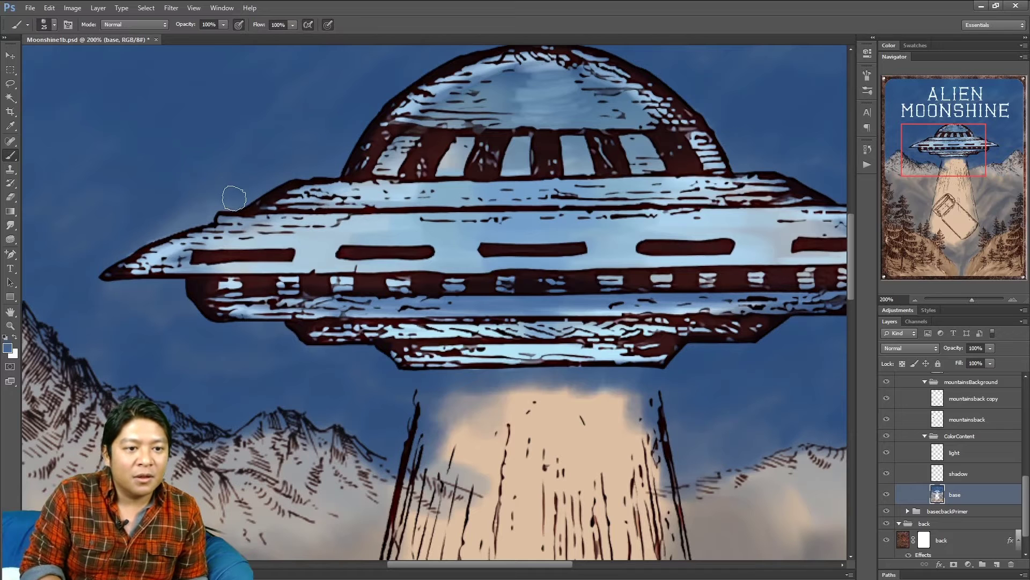
left_click_drag(263, 203, 424, 209)
left_click_drag(297, 199, 564, 209)
left_click_drag(393, 200, 688, 214)
left_click_drag(540, 204, 684, 202)
left_click_drag(578, 201, 789, 199)
mouse_move(719, 201)
left_mouse_down()
mouse_move(790, 198)
mouse_move(640, 195)
left_mouse_up()
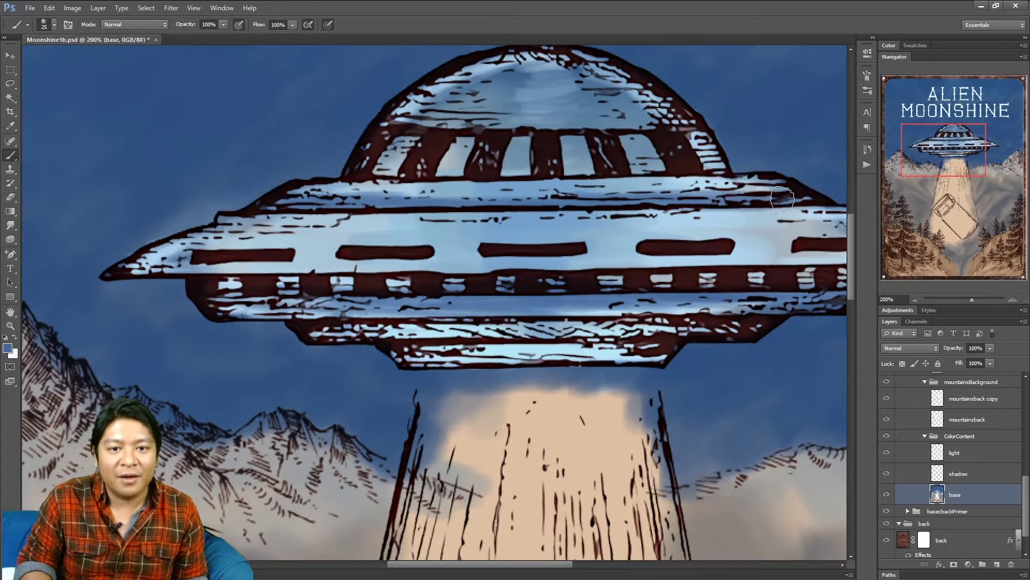
left_click_drag(266, 196, 491, 201)
left_click_drag(355, 207, 498, 211)
left_click_drag(269, 208, 497, 217)
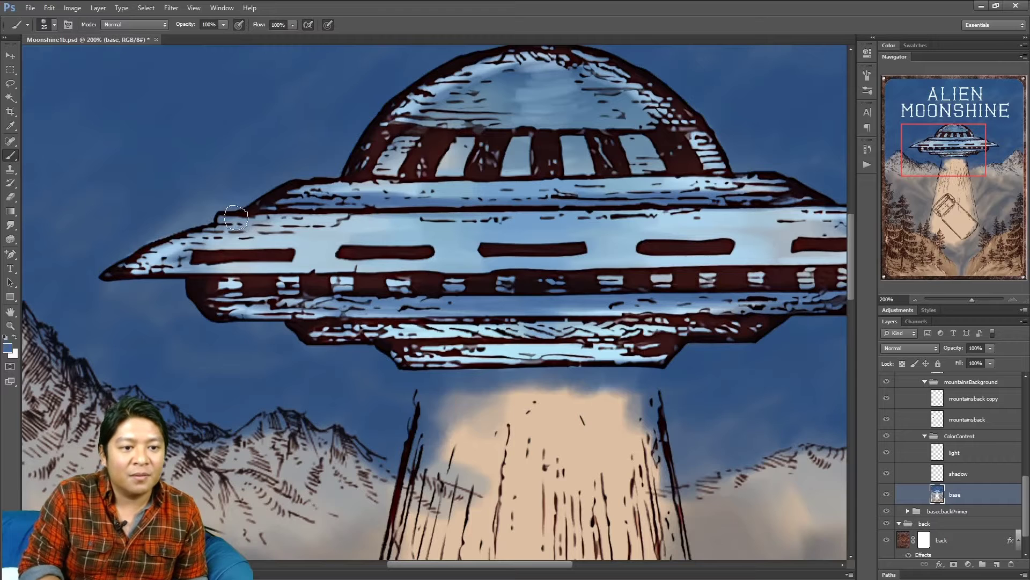
Add dark blue shading along the top of the wide hull band, above the long window slots.
left_click_drag(236, 218, 565, 222)
mouse_move(322, 224)
left_mouse_down()
mouse_move(805, 212)
mouse_move(597, 219)
left_mouse_up()
left_click_drag(698, 223, 468, 232)
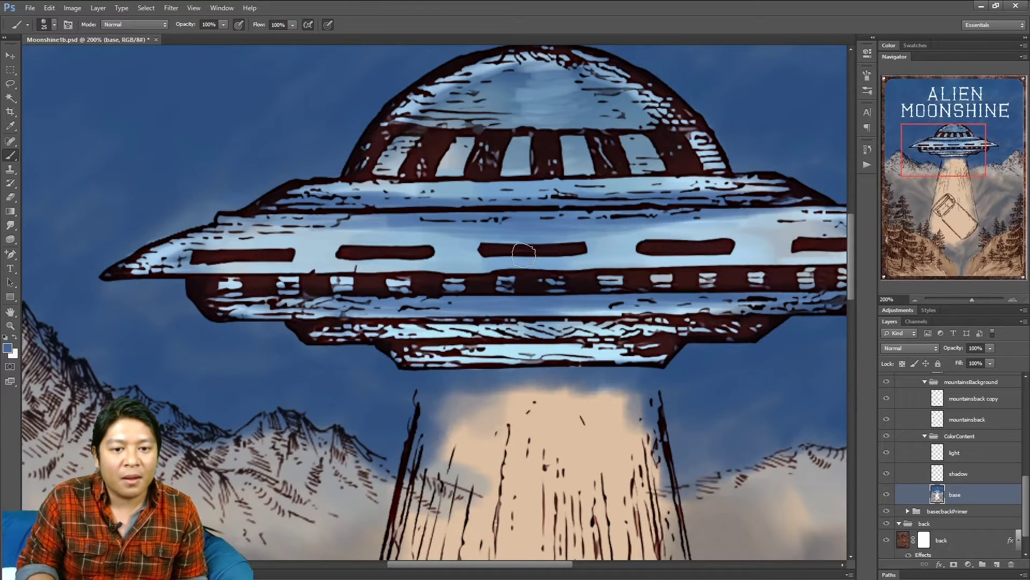
left_click(181, 242)
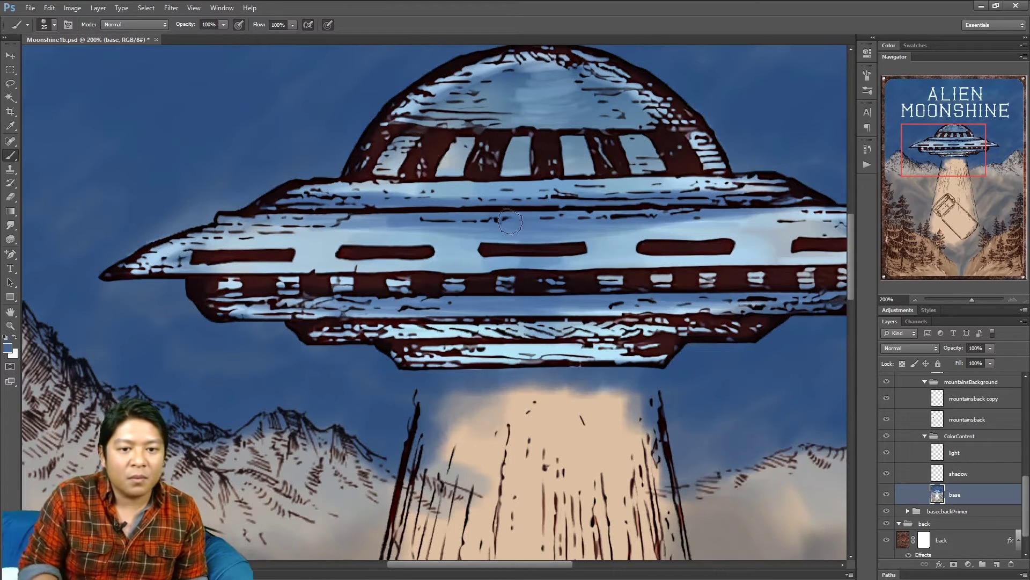
Review the UFO's blue shading against the whole poster and inspect the uncolored pines on the lower right hillside.
left_click_drag(919, 150, 929, 151)
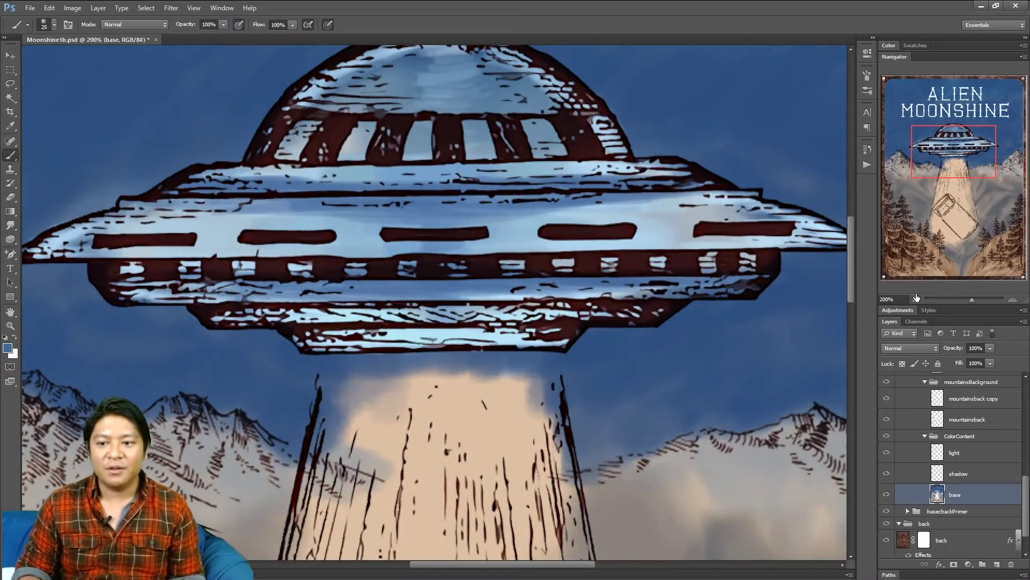
left_click(915, 299)
left_click(915, 299)
left_click(915, 299)
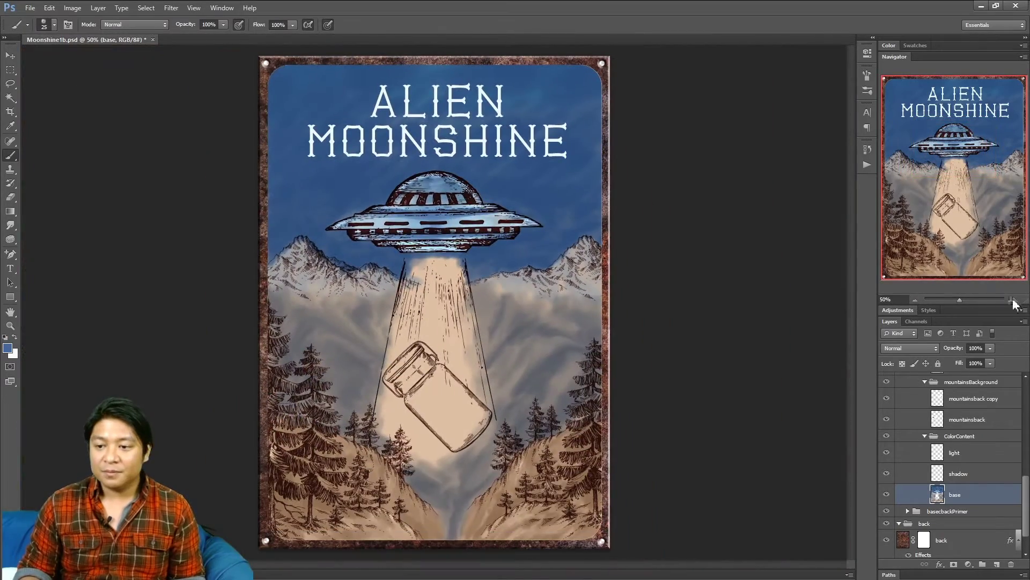
left_click(1013, 300)
left_click(1013, 299)
left_click(1012, 300)
left_click_drag(945, 176, 991, 228)
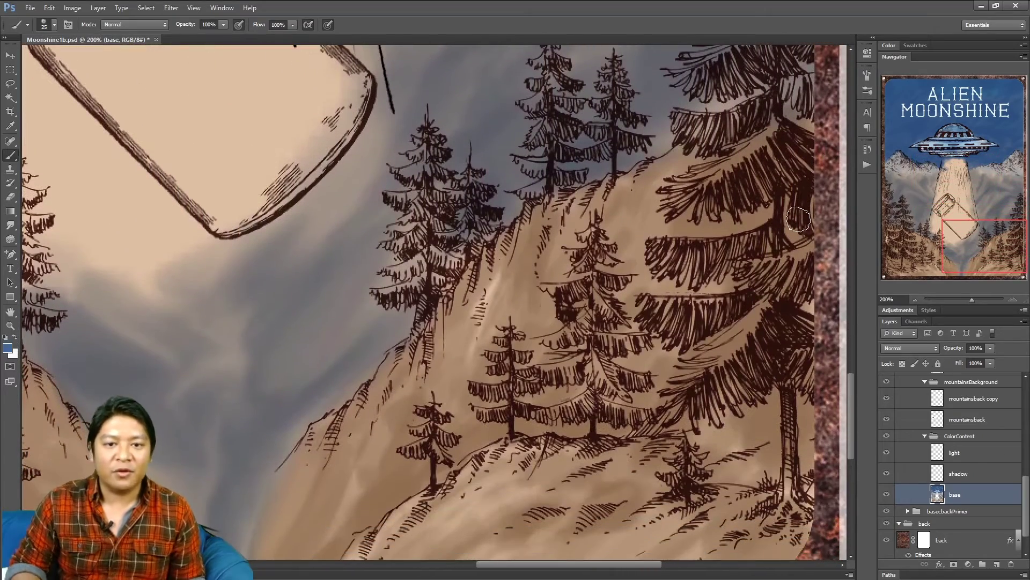
Set the foreground color to dark brown #582c16 for the brush and save the poster file.
left_click(7, 348)
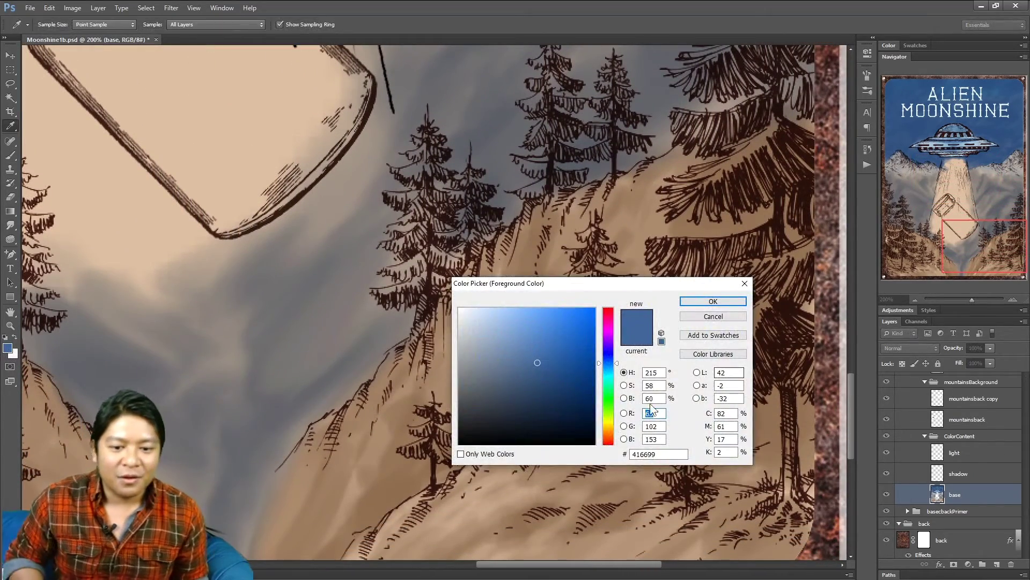
left_click(609, 435)
left_click_drag(554, 369, 568, 386)
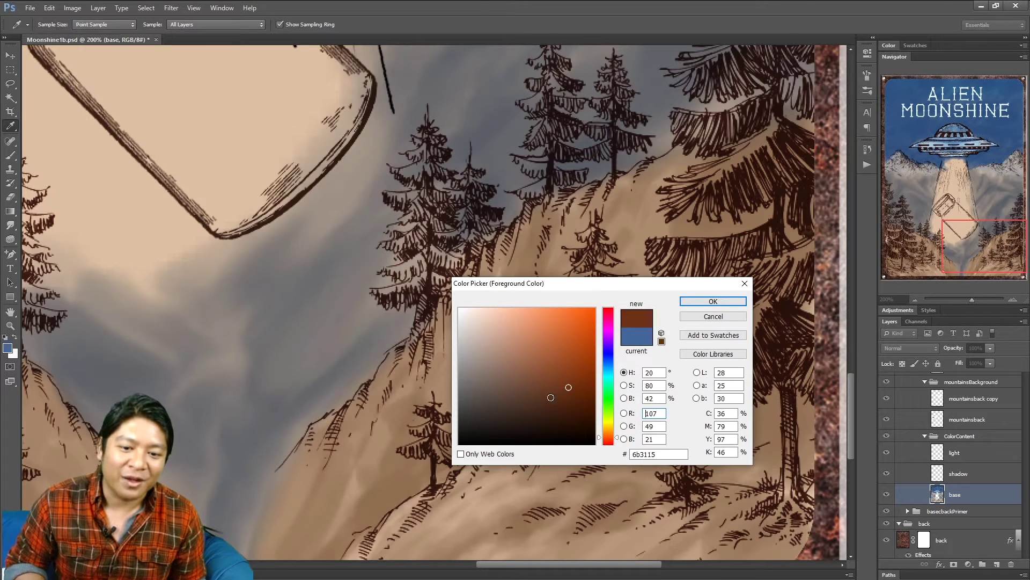
left_click_drag(568, 389, 561, 396)
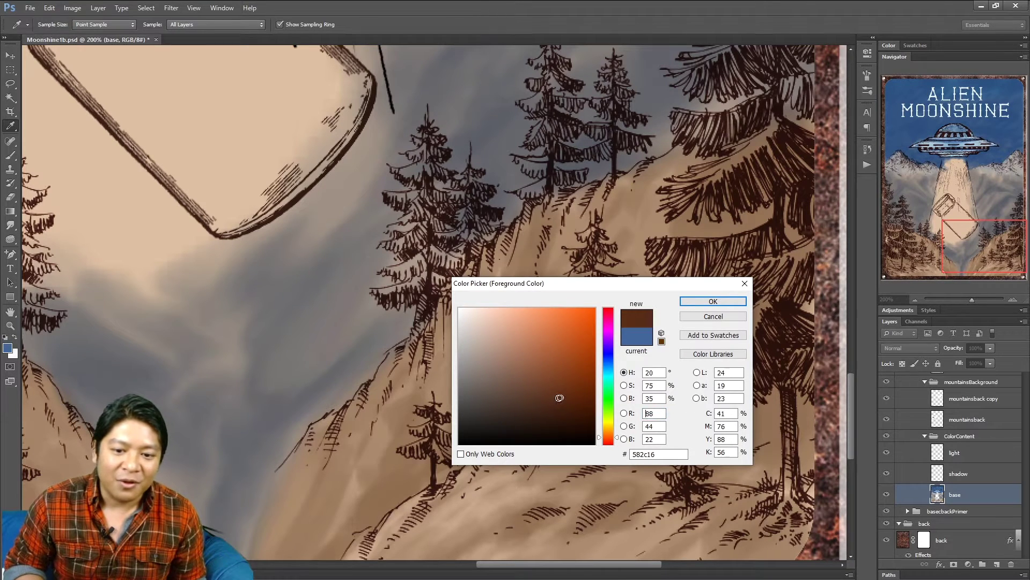
left_click(714, 301)
key("b")
scroll(812, 536, "down", 3)
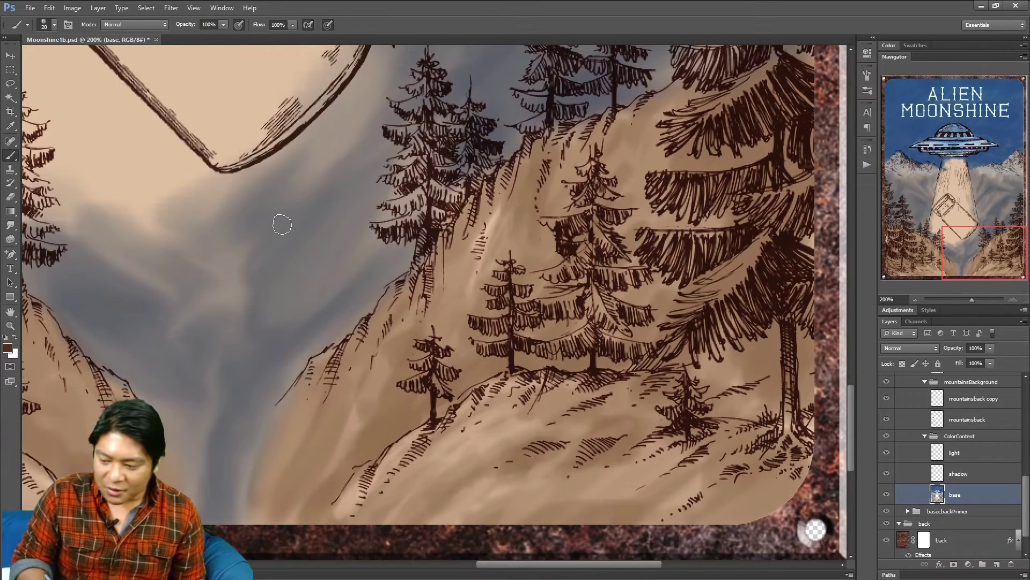
left_click(30, 8)
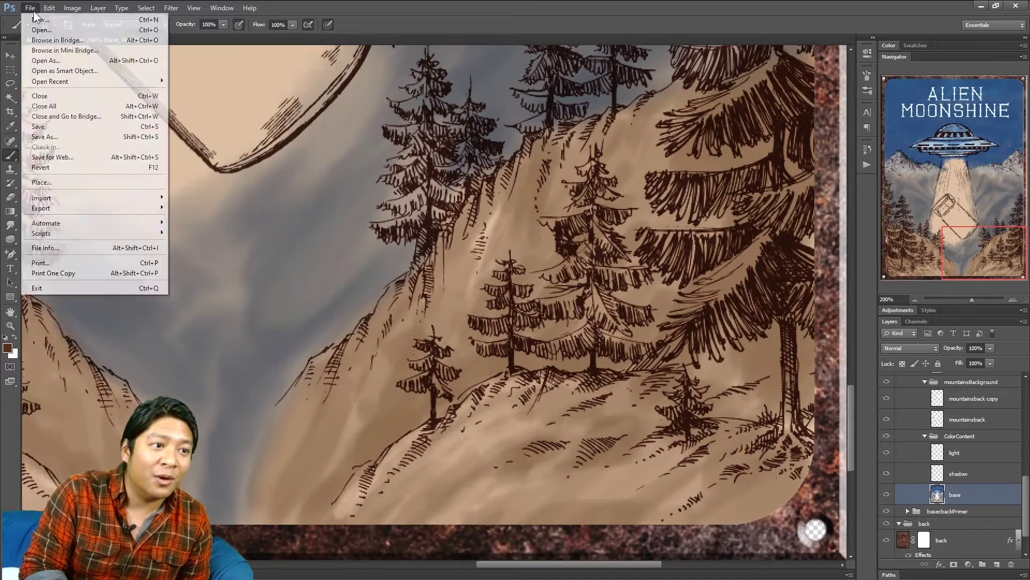
left_click(48, 125)
Paint the trunk of the taller pine on the right ridge dark brown with a small brush, from tip to base.
left_click_drag(966, 263, 999, 227)
left_click(1012, 299)
left_click(916, 299)
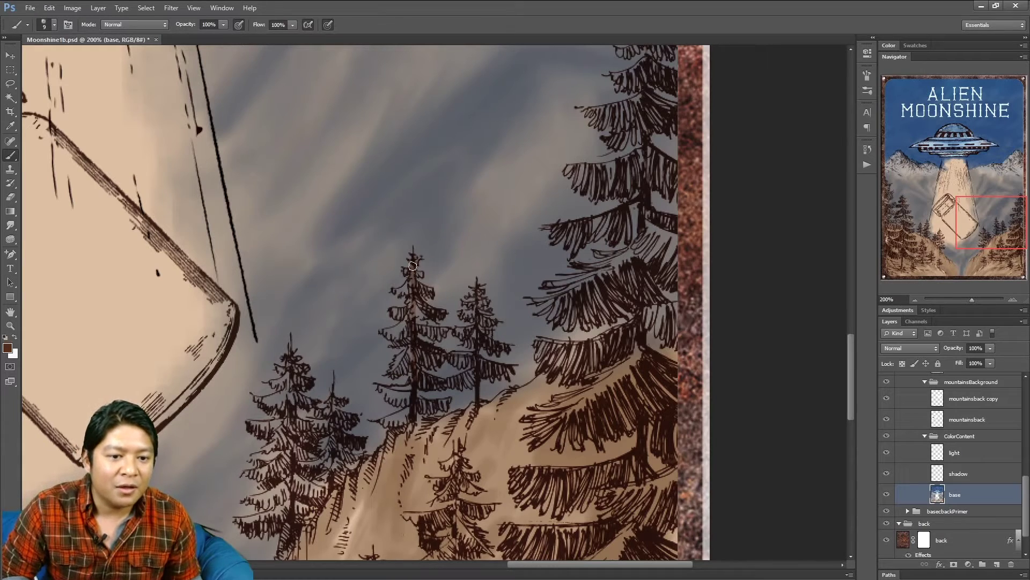
left_click(1012, 298)
left_click(1013, 299)
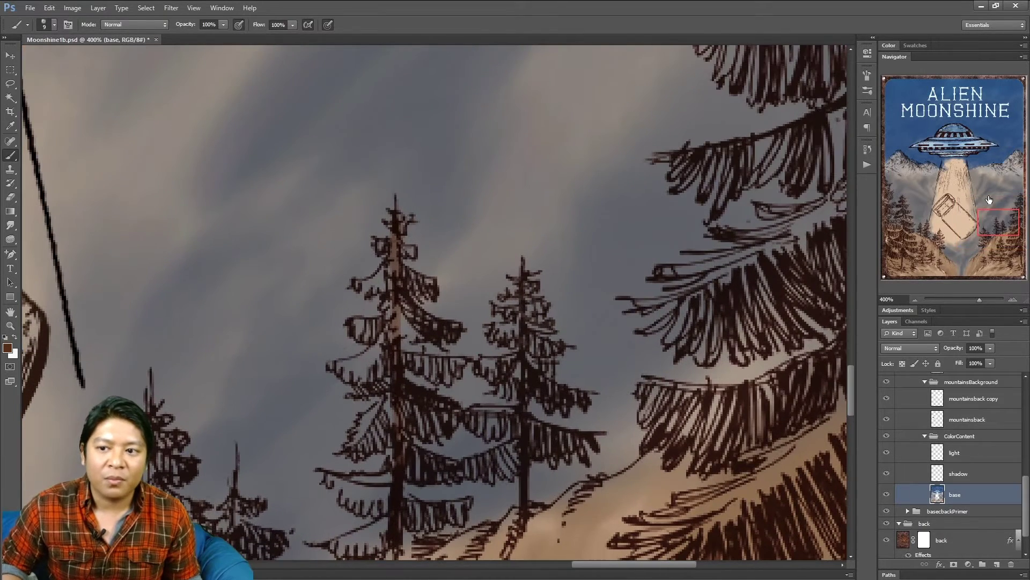
scroll(473, 239, "down", 1)
key("bracketleft")
left_click_drag(396, 225, 400, 531)
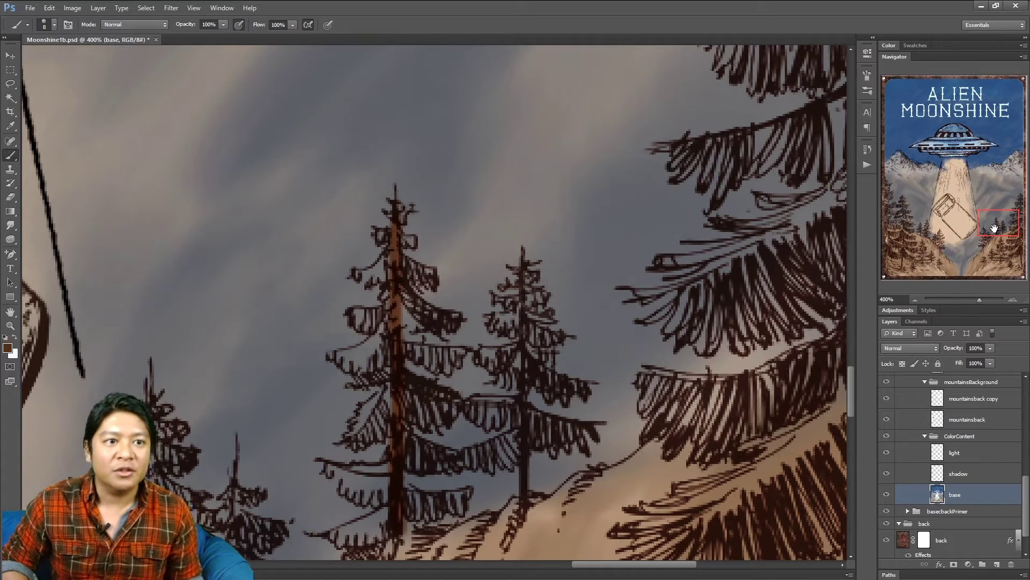
Color the trunk of the shorter ridge pine dark brown, undoing the wider stroke and repainting its upper part with a 4 px brush.
left_click_drag(993, 227, 997, 235)
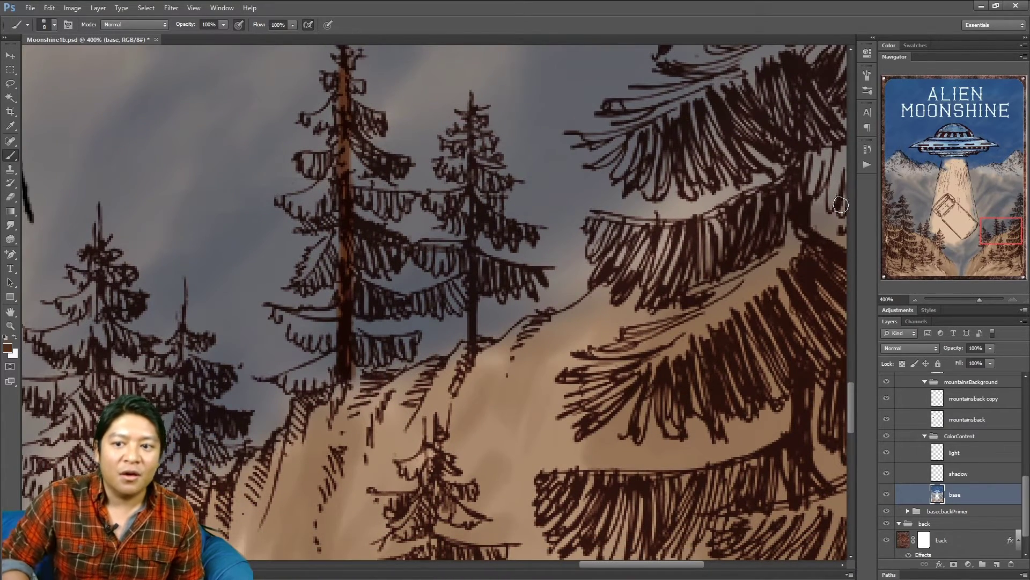
left_click_drag(992, 237, 994, 230)
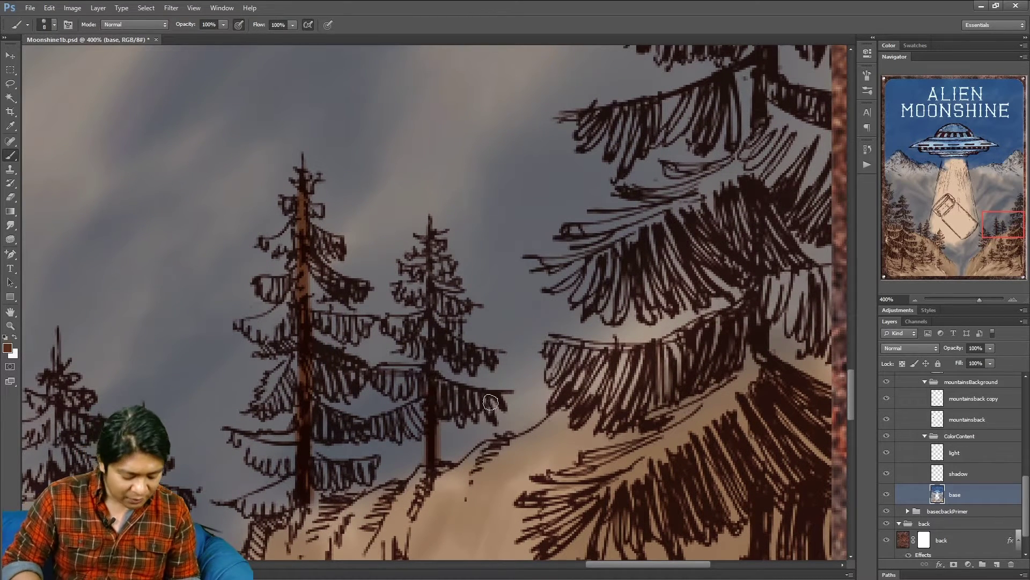
key("bracketleft")
key("bracketleft")
left_click_drag(435, 386, 431, 233)
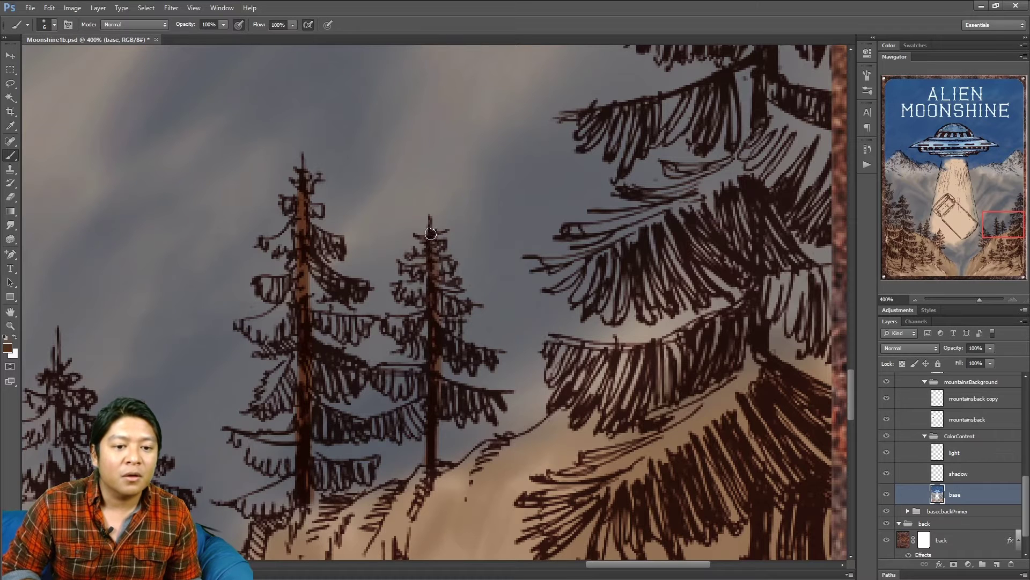
key("ctrl+z")
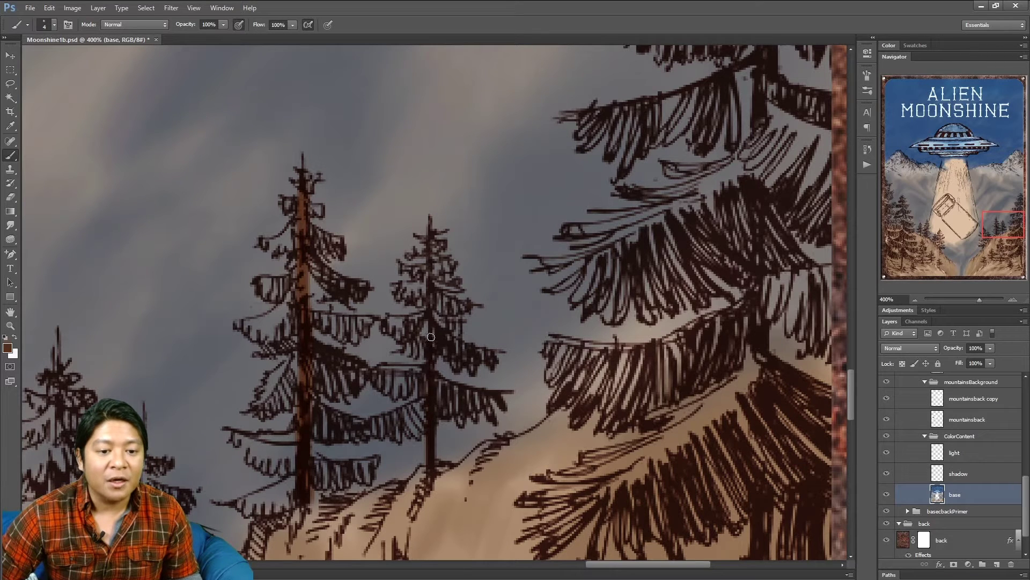
left_click_drag(430, 310, 430, 232)
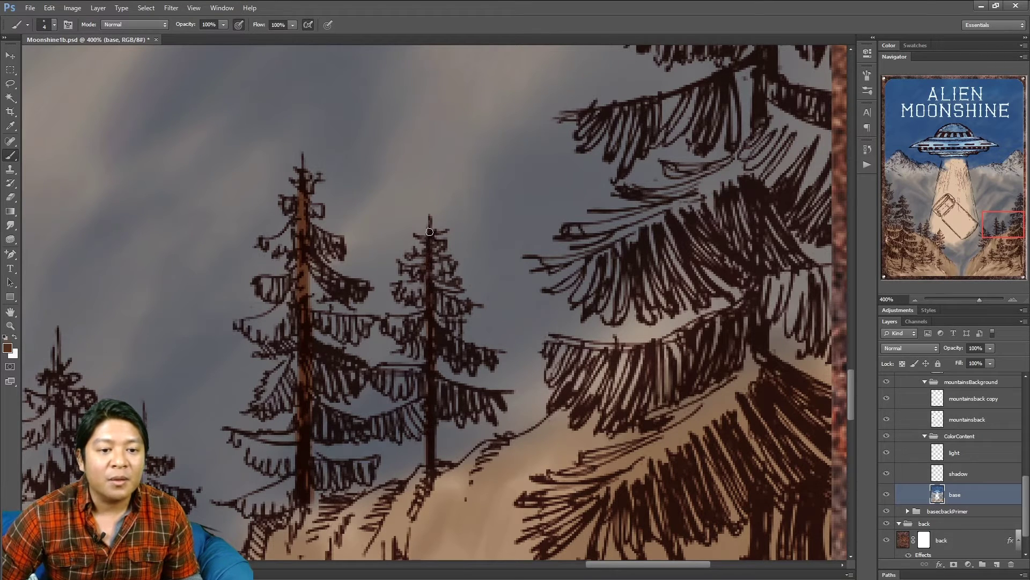
Enlarge the brush and paint the roots and bare lower trunk of the large pine by the right border dark brown.
left_click_drag(994, 217, 1007, 263)
key("bracketright")
key("bracketright")
key("bracketright")
mouse_move(679, 467)
left_mouse_down()
mouse_move(745, 407)
mouse_move(691, 467)
mouse_move(725, 403)
left_mouse_up()
mouse_move(678, 444)
left_mouse_down()
mouse_move(731, 402)
mouse_move(710, 421)
mouse_move(725, 428)
mouse_move(745, 416)
mouse_move(758, 442)
mouse_move(773, 433)
mouse_move(778, 455)
mouse_move(716, 343)
mouse_move(729, 431)
mouse_move(741, 396)
mouse_move(742, 378)
mouse_move(729, 417)
mouse_move(732, 172)
mouse_move(724, 402)
mouse_move(731, 344)
mouse_move(715, 435)
mouse_move(739, 377)
mouse_move(731, 245)
left_mouse_up()
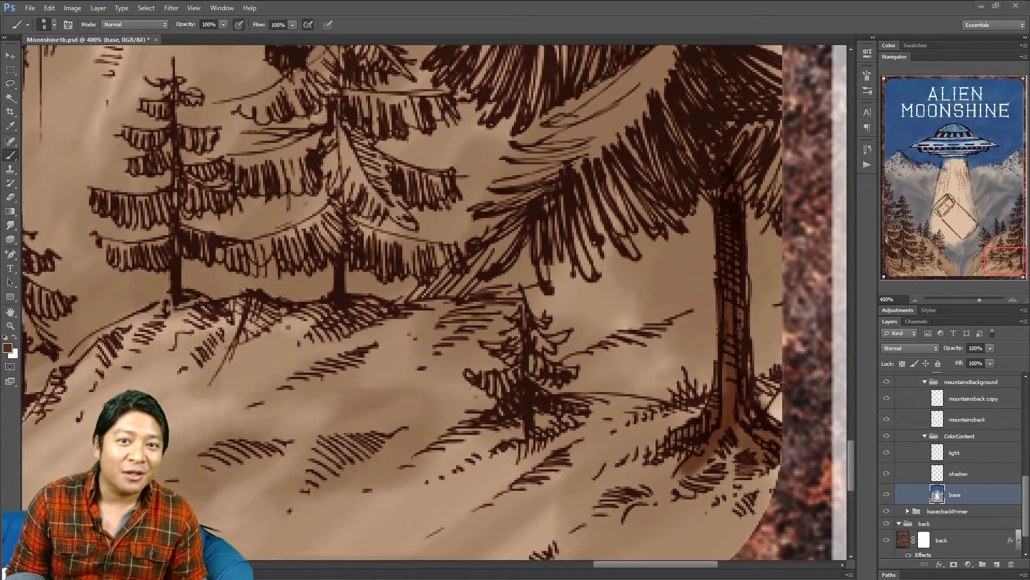
Rotate the canvas and extend the dark brown along the large pine's trunk through its lowest branches.
left_click_drag(1011, 265, 1004, 246)
left_click(916, 300)
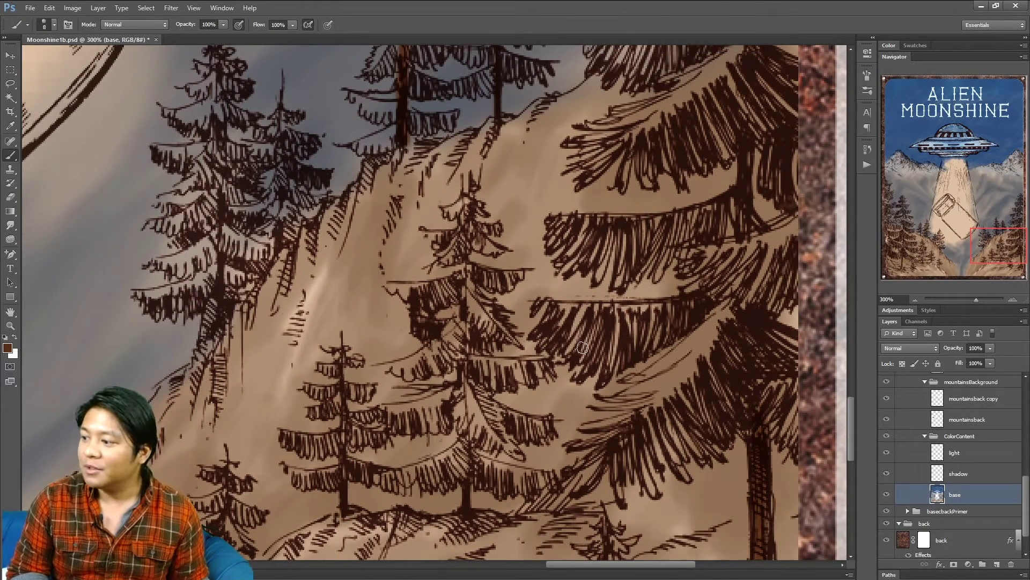
scroll(578, 353, "down", 4)
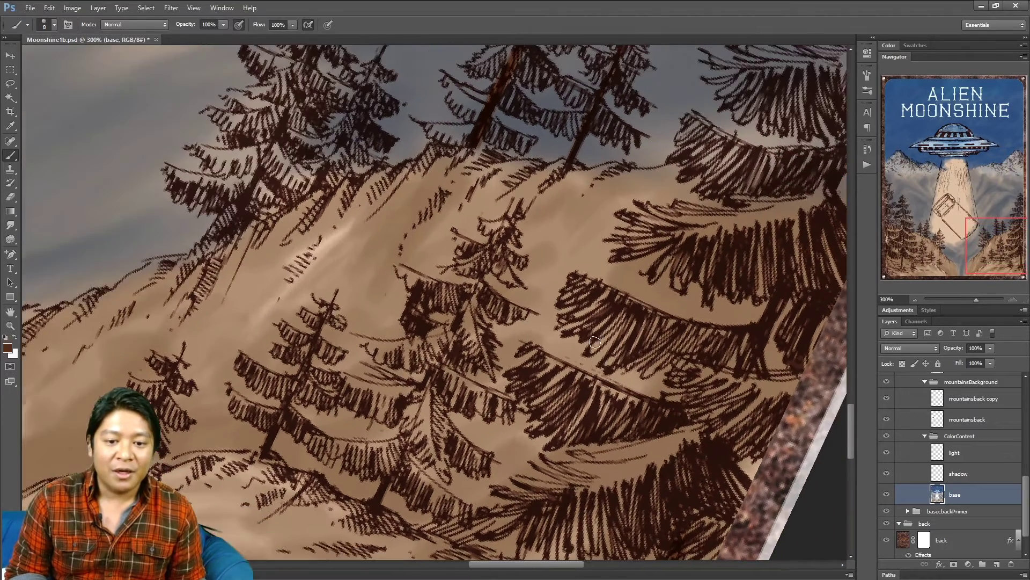
left_click_drag(595, 342, 638, 303)
left_click_drag(1014, 235, 1017, 243)
scroll(770, 352, "down", 2)
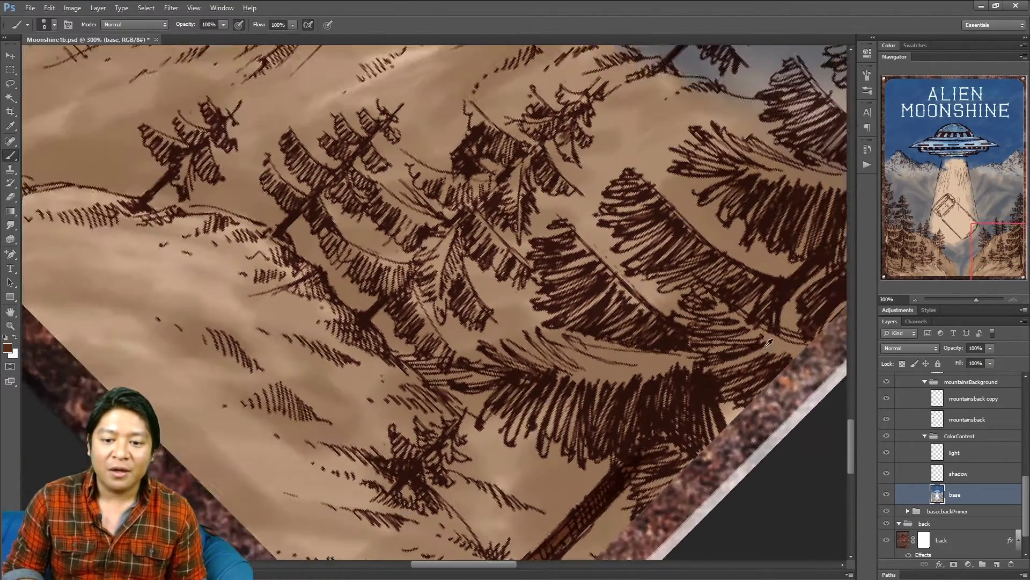
left_click_drag(769, 343, 783, 337)
left_click_drag(997, 237, 1005, 237)
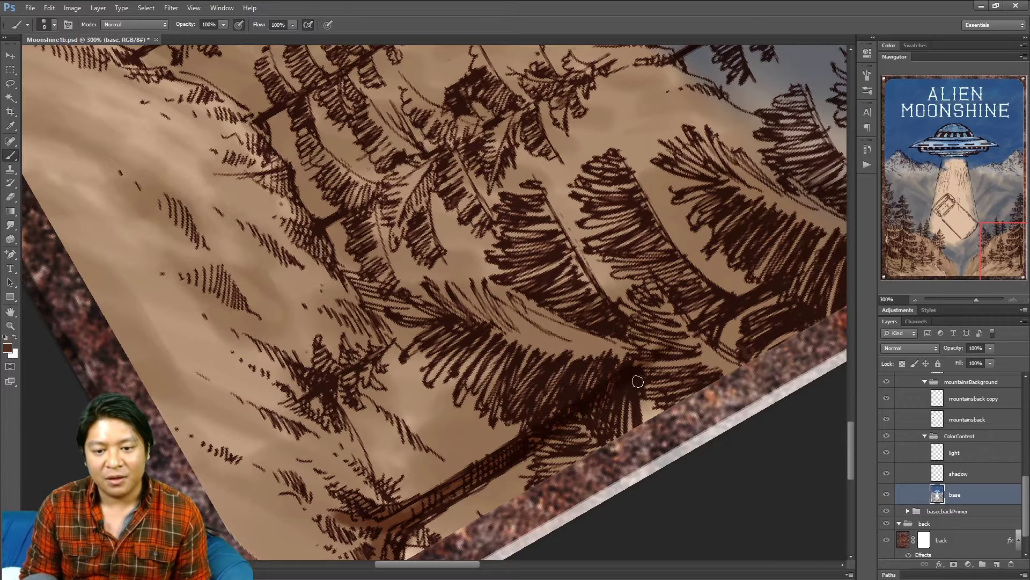
mouse_move(647, 368)
left_mouse_down()
mouse_move(775, 286)
mouse_move(654, 349)
left_mouse_up()
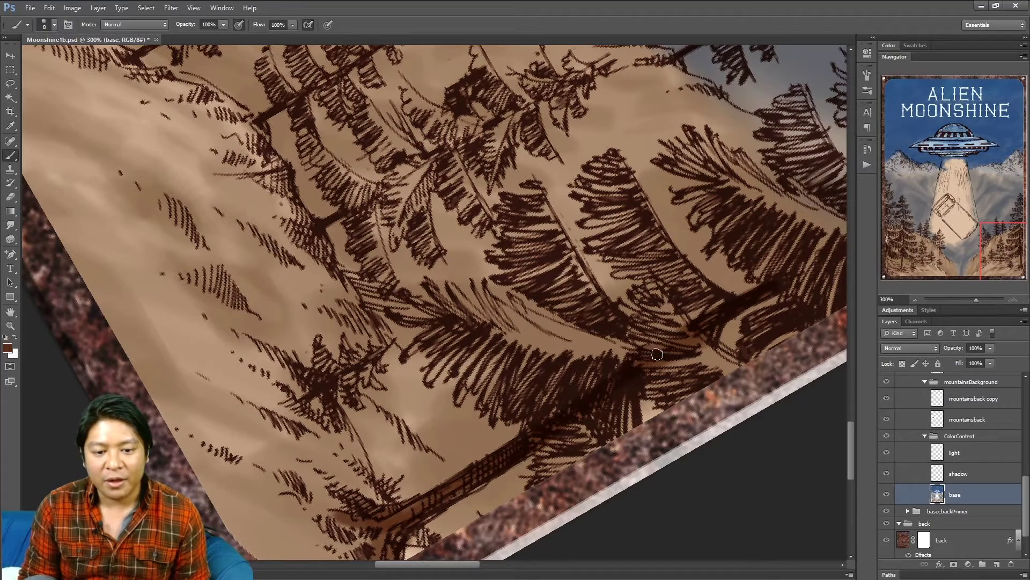
Fill the remaining upper trunk of the large pine with dark brown up to its tip, adjusting the canvas rotation.
left_click_drag(995, 239, 998, 223)
mouse_move(642, 367)
left_mouse_down()
mouse_move(650, 329)
mouse_move(630, 344)
mouse_move(663, 326)
mouse_move(627, 342)
mouse_move(679, 322)
mouse_move(635, 347)
mouse_move(698, 310)
mouse_move(638, 342)
mouse_move(670, 323)
left_mouse_up()
mouse_move(779, 246)
left_mouse_down()
mouse_move(782, 271)
mouse_move(786, 258)
mouse_move(811, 249)
mouse_move(802, 250)
left_mouse_up()
left_click_drag(1001, 238, 1005, 215)
mouse_move(479, 397)
left_mouse_down()
mouse_move(523, 369)
mouse_move(481, 399)
mouse_move(499, 381)
mouse_move(490, 371)
mouse_move(627, 314)
mouse_move(485, 396)
left_mouse_up()
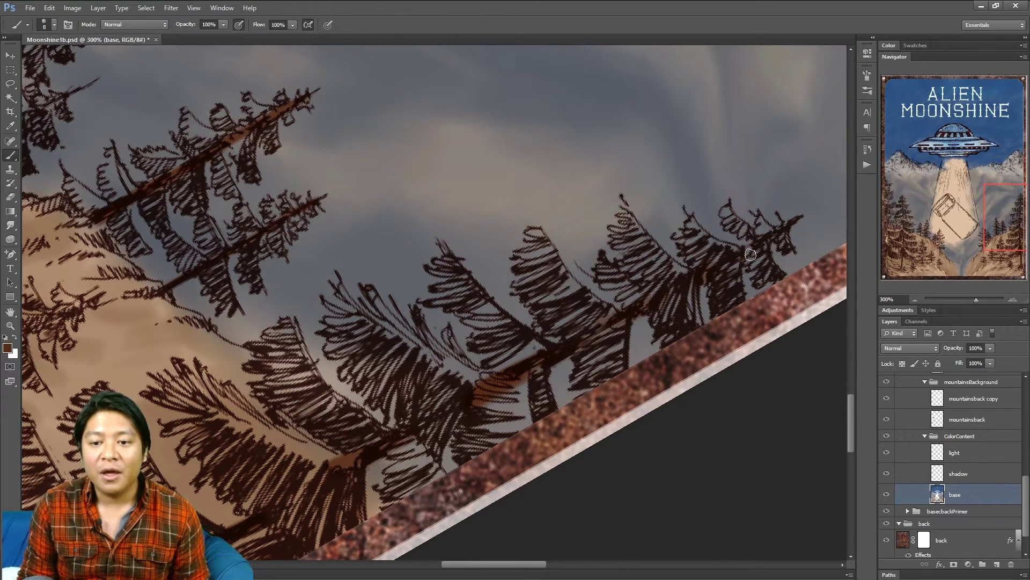
key("r")
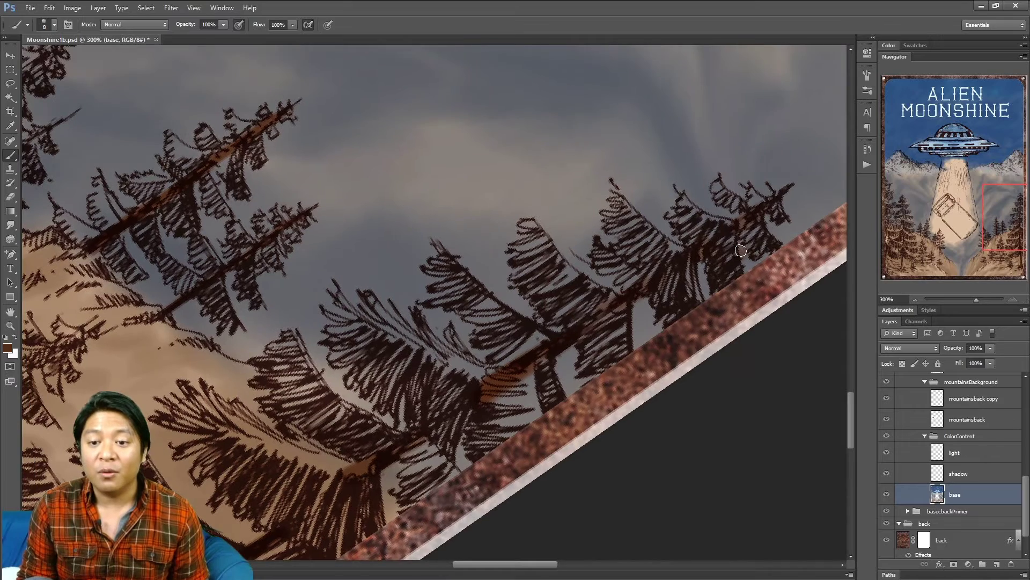
key("r")
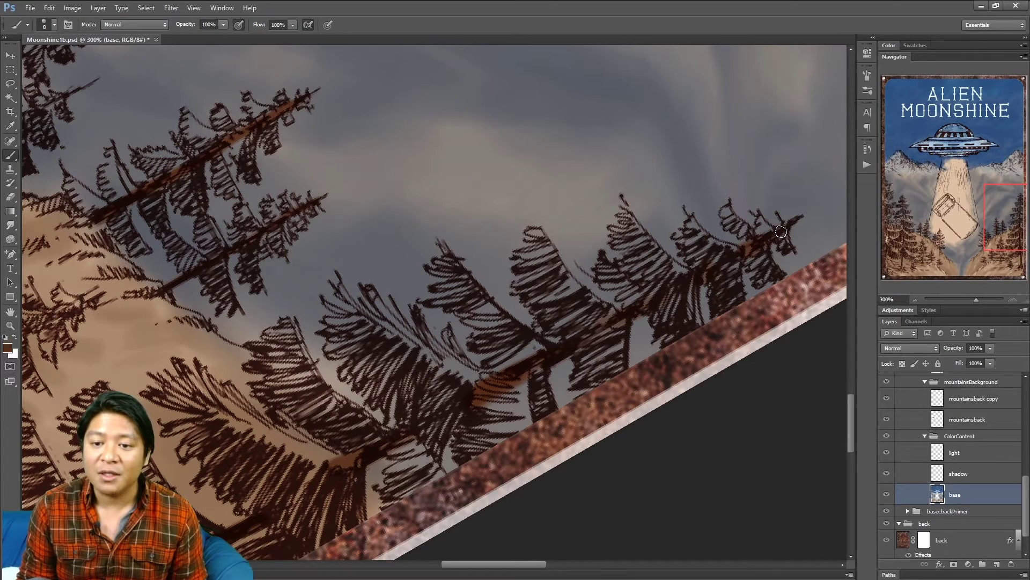
scroll(782, 232, "up", 3)
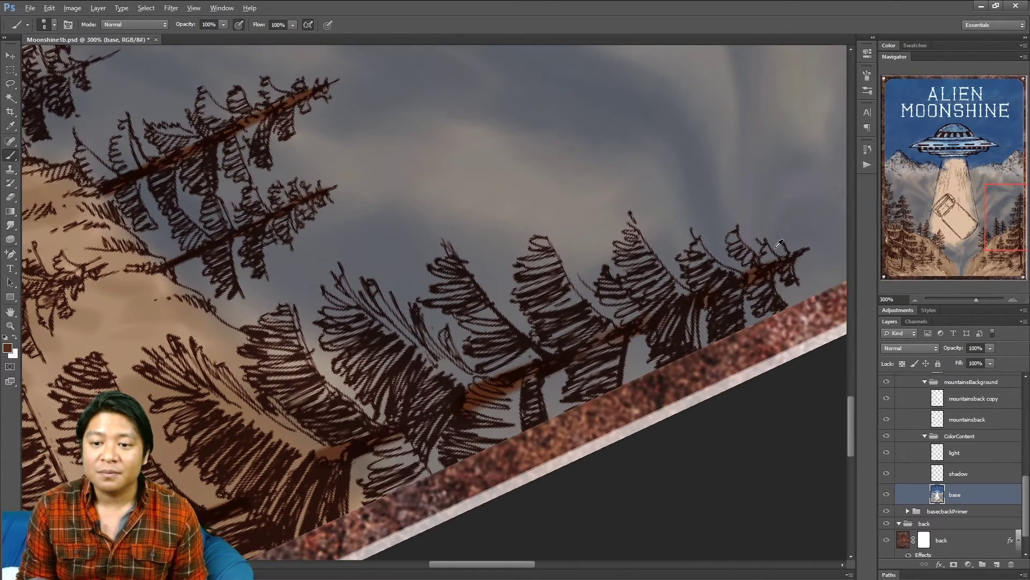
scroll(779, 244, "down", 2)
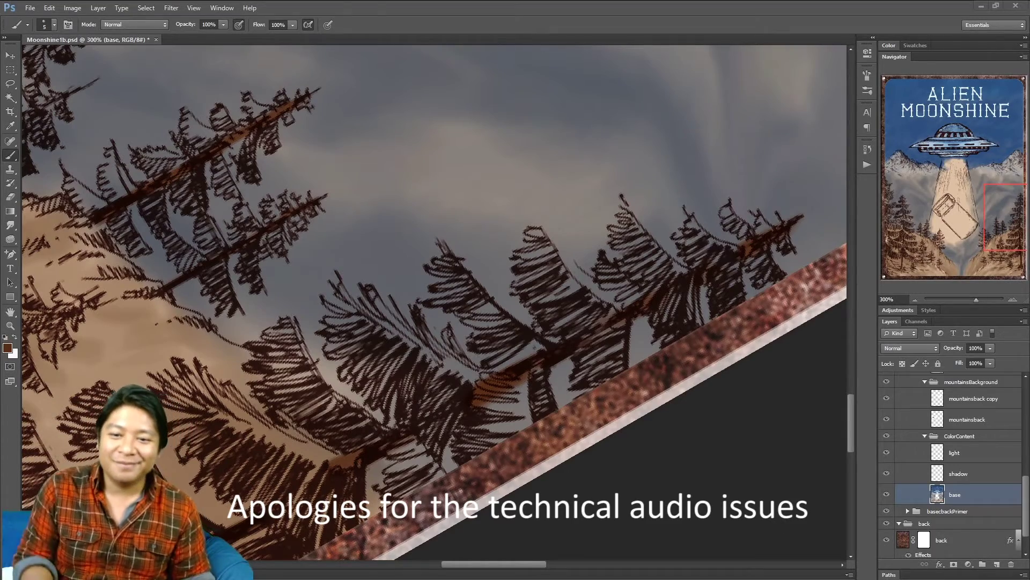
Paint the trunks of the smaller right-hillside pines and the taller pine at the valley edge dark brown with a 5 px brush.
left_click_drag(994, 223, 984, 261)
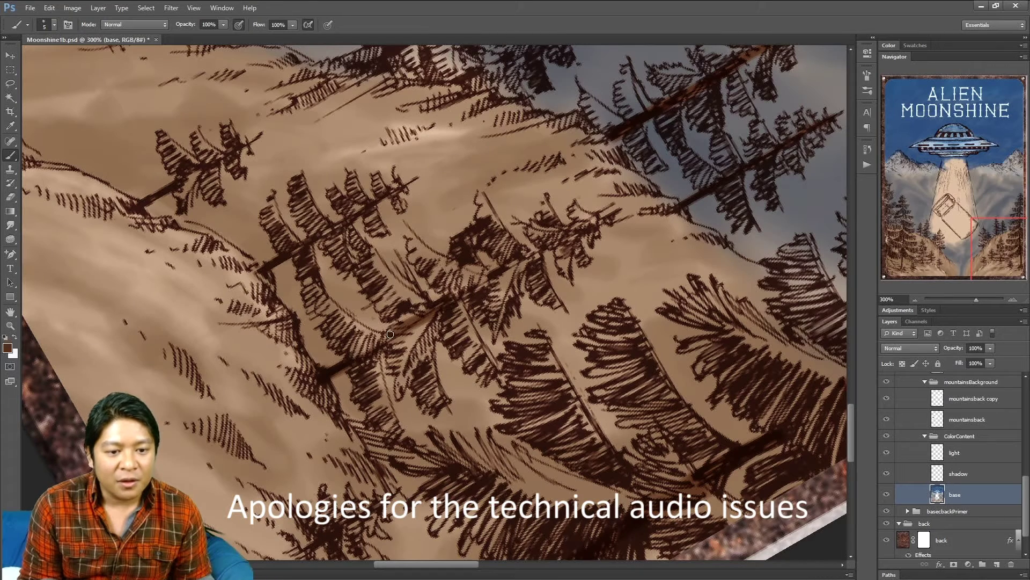
mouse_move(525, 259)
left_mouse_down()
mouse_move(494, 271)
mouse_move(528, 256)
left_mouse_up()
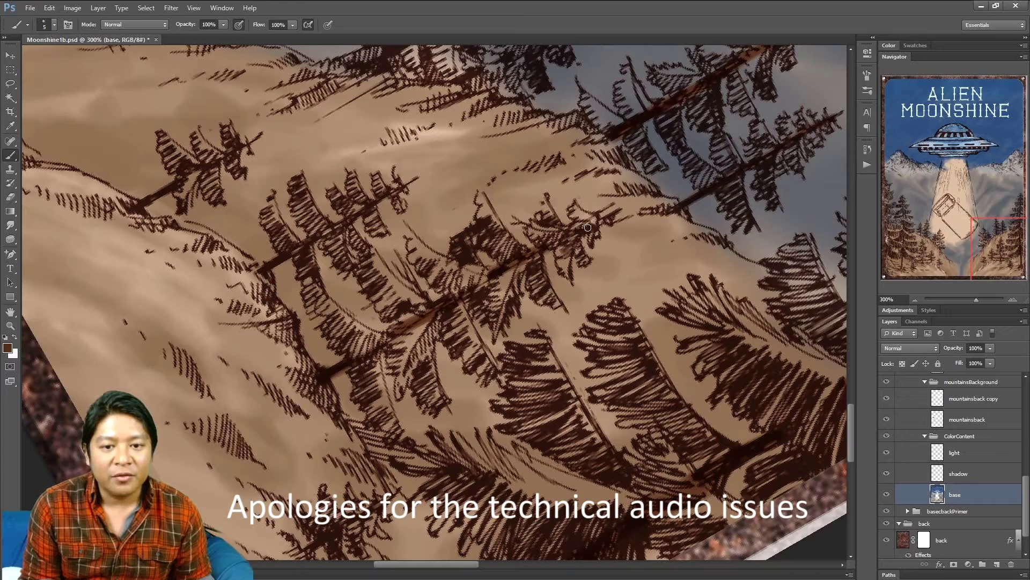
mouse_move(982, 237)
left_mouse_down()
mouse_move(986, 266)
mouse_move(980, 256)
left_mouse_up()
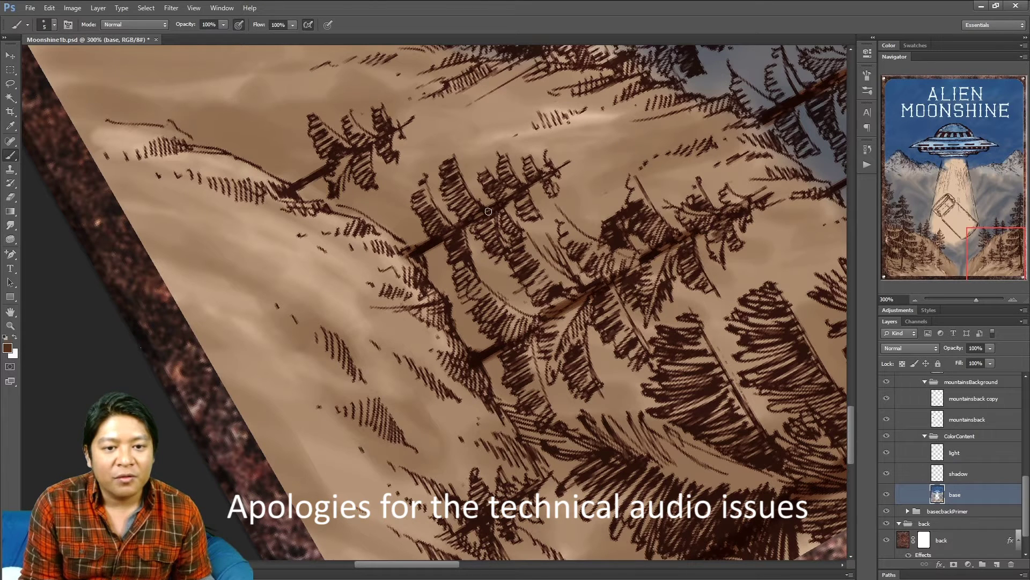
left_click_drag(290, 191, 323, 172)
left_click_drag(379, 141, 406, 127)
mouse_move(1003, 255)
left_mouse_down()
mouse_move(995, 234)
mouse_move(989, 243)
left_mouse_up()
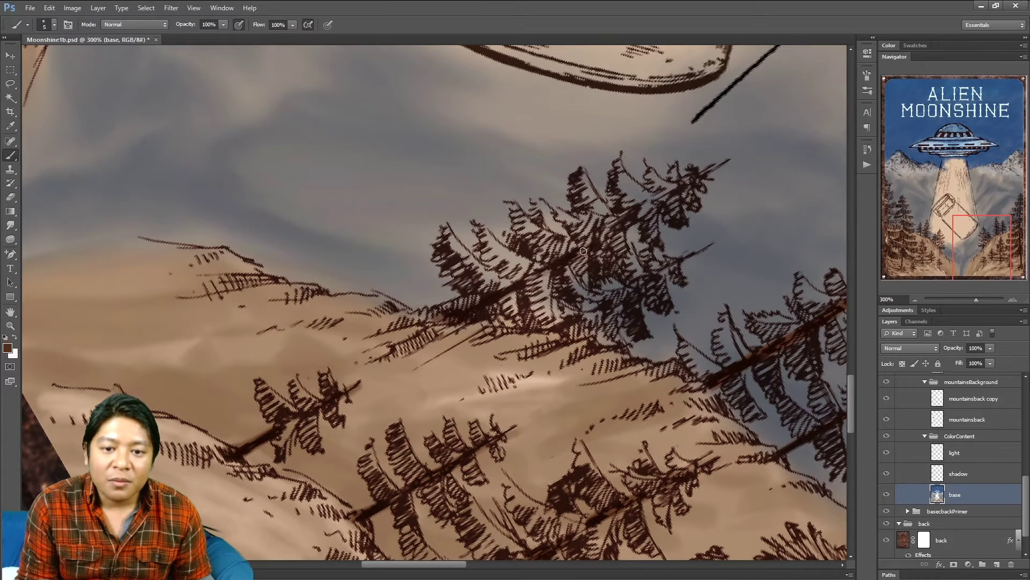
left_click_drag(644, 213, 665, 199)
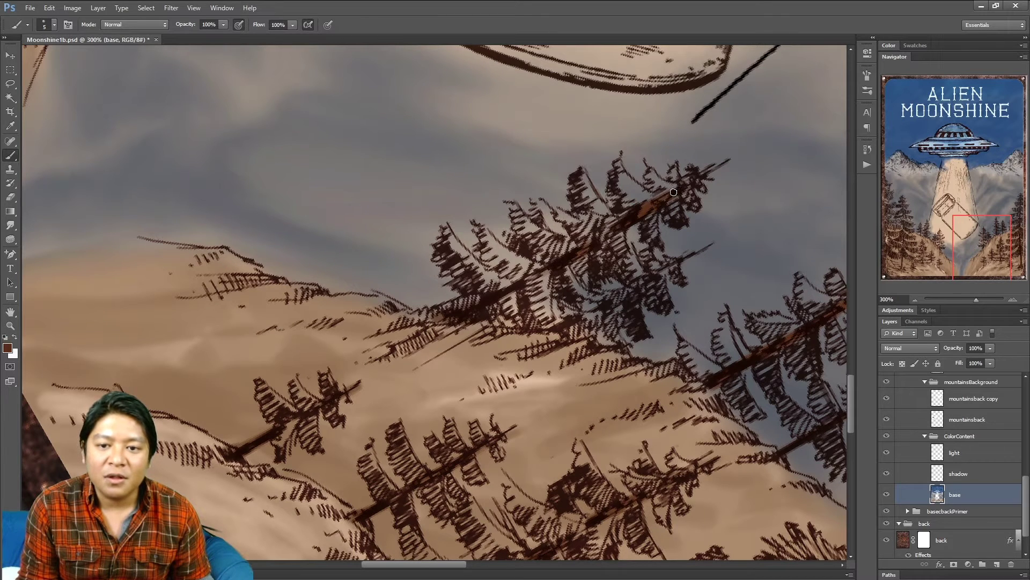
Paint the trunks of the small pines on the left hillside slope dark brown.
mouse_move(1002, 247)
left_mouse_down()
mouse_move(938, 226)
mouse_move(919, 236)
mouse_move(945, 257)
left_mouse_up()
left_click_drag(380, 441, 428, 411)
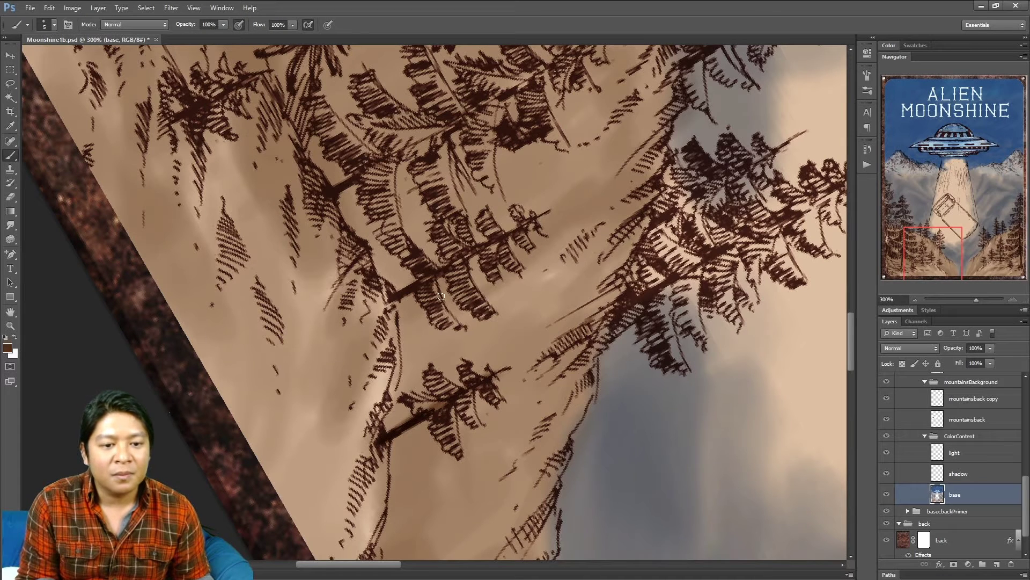
left_click_drag(399, 296, 510, 241)
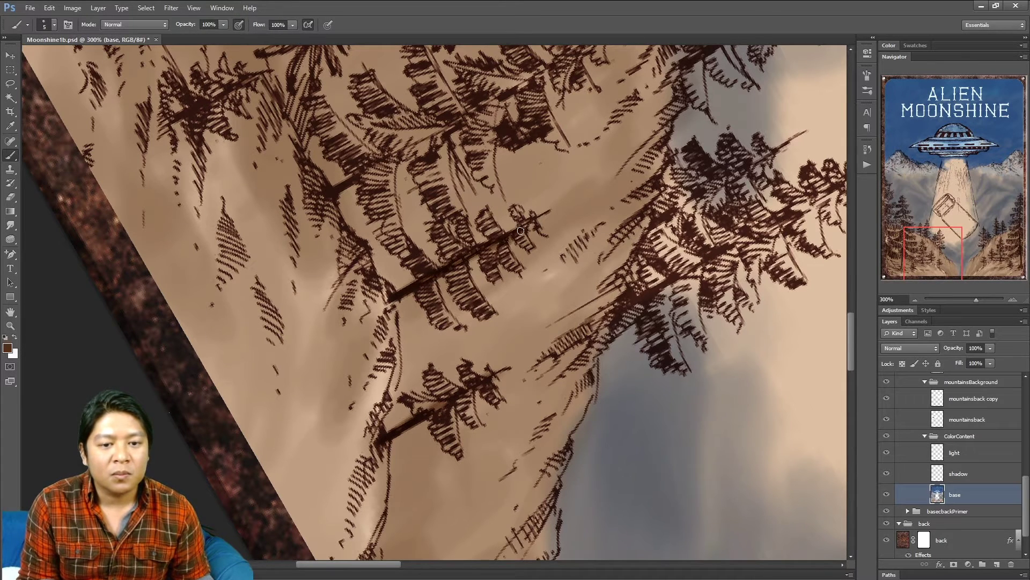
left_click_drag(925, 237, 915, 229)
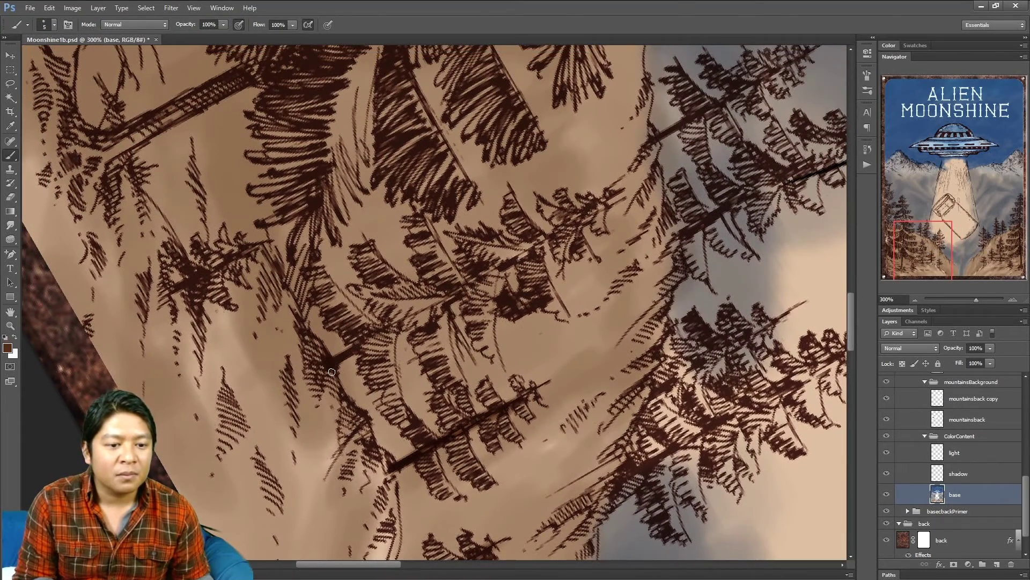
mouse_move(342, 356)
left_mouse_down()
mouse_move(563, 231)
mouse_move(551, 236)
left_mouse_up()
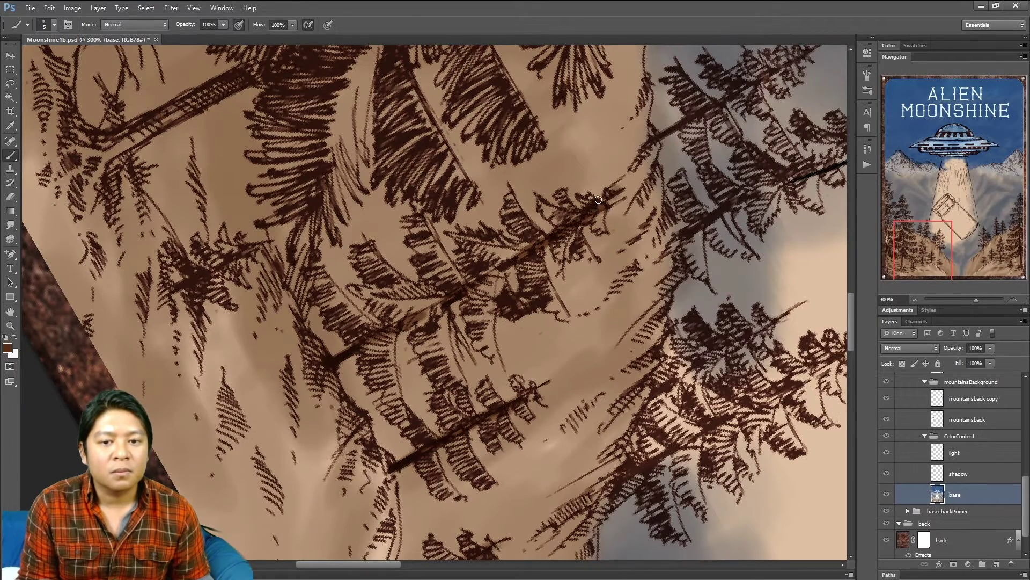
Paint the trunks of the pines along the left hillside's valley edge dark brown up to their tips.
mouse_move(936, 263)
left_mouse_down()
mouse_move(930, 275)
mouse_move(937, 245)
left_mouse_up()
mouse_move(467, 415)
left_mouse_down()
mouse_move(484, 398)
mouse_move(454, 417)
mouse_move(605, 325)
mouse_move(704, 283)
mouse_move(666, 293)
mouse_move(707, 276)
left_mouse_up()
left_click_drag(623, 250, 515, 317)
left_click_drag(924, 244, 887, 248)
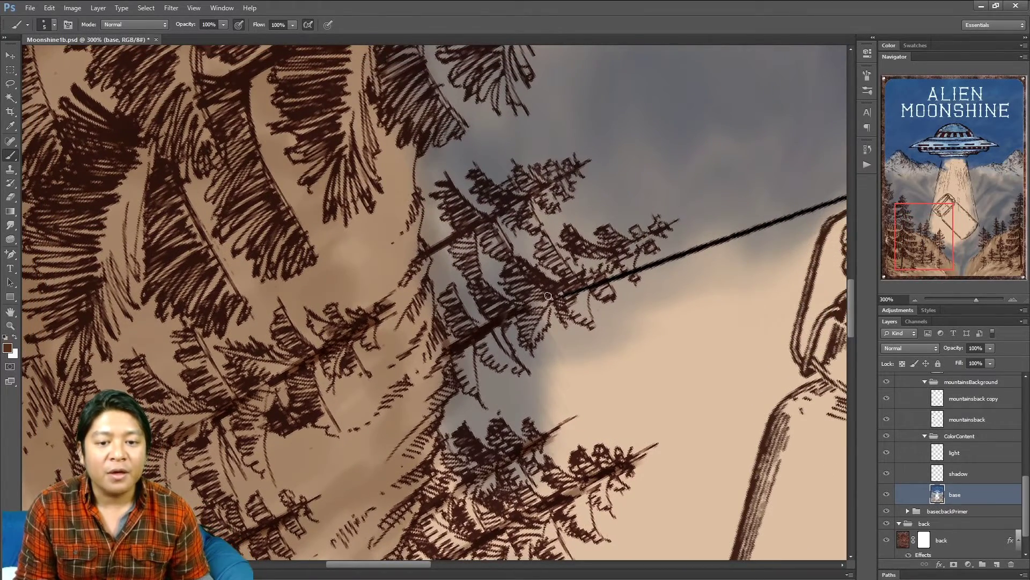
left_click_drag(577, 282, 646, 239)
left_click_drag(415, 258, 532, 196)
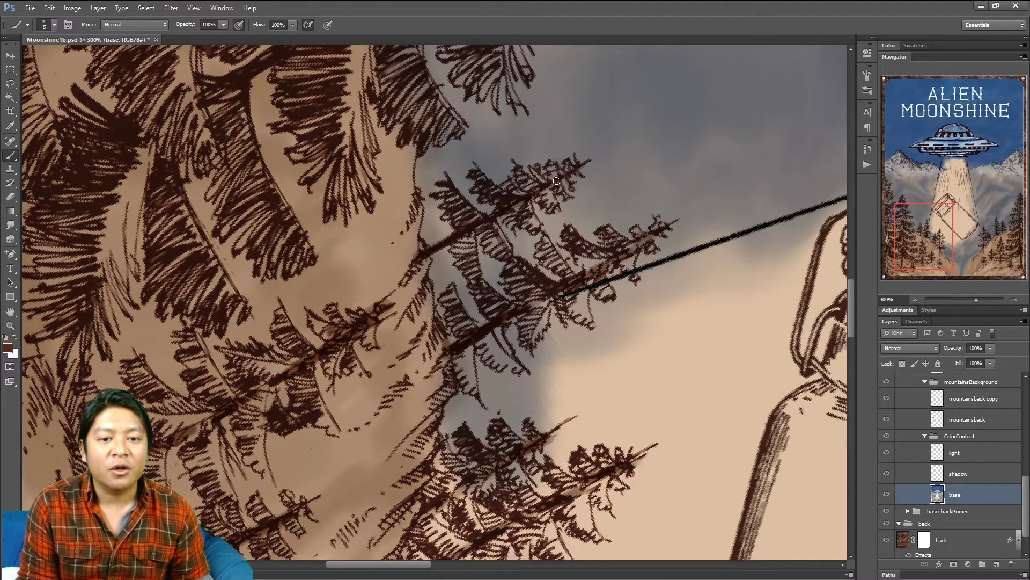
Enlarge the brush and paint the roots and bare lower trunk of the large left-hillside pine dark brown.
left_click_drag(924, 247, 892, 256)
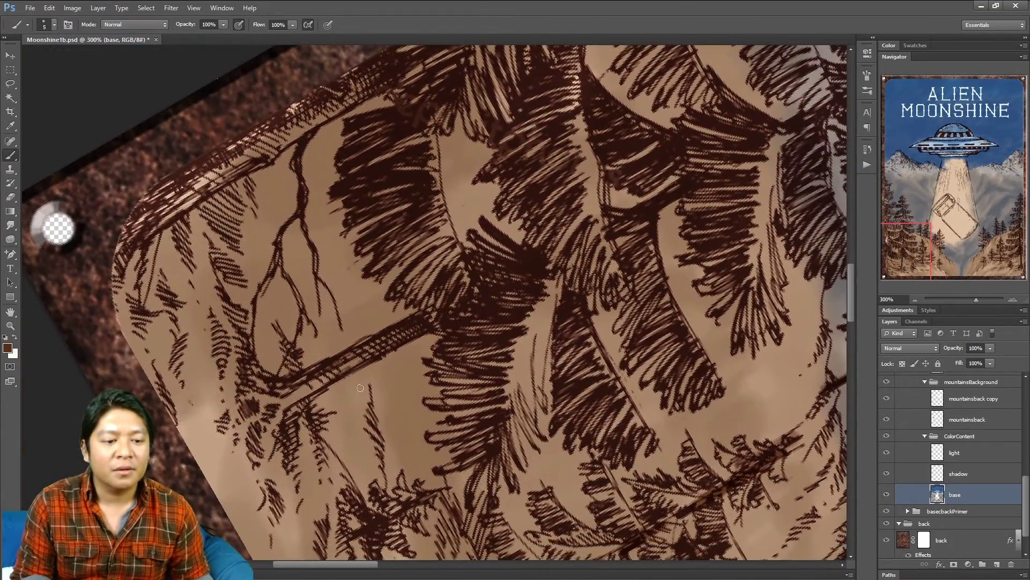
mouse_move(260, 375)
left_mouse_down()
mouse_move(274, 399)
mouse_move(246, 391)
mouse_move(261, 420)
mouse_move(281, 410)
mouse_move(265, 411)
mouse_move(270, 402)
mouse_move(279, 421)
mouse_move(293, 415)
mouse_move(293, 446)
mouse_move(269, 422)
mouse_move(355, 352)
mouse_move(282, 397)
mouse_move(372, 349)
mouse_move(283, 402)
mouse_move(338, 381)
mouse_move(273, 406)
mouse_move(349, 369)
mouse_move(296, 404)
mouse_move(294, 443)
left_mouse_up()
key("bracketright")
key("bracketright")
key("bracketright")
key("bracketright")
left_click_drag(286, 399, 291, 381)
left_click_drag(396, 339, 391, 338)
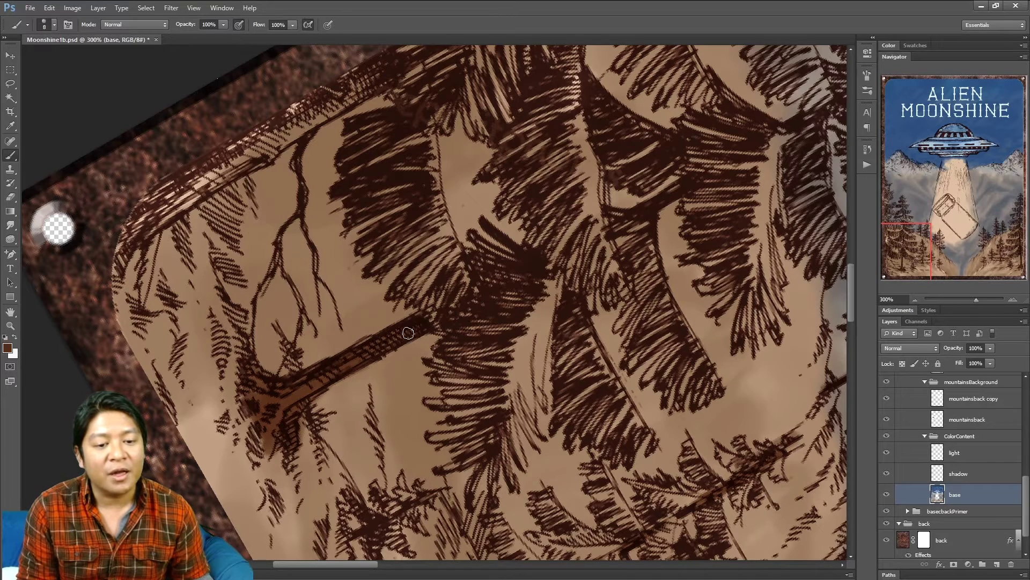
Extend the dark brown along the large left-hillside pine's trunk through its branches up to the tip.
mouse_move(560, 261)
left_mouse_down()
mouse_move(684, 187)
mouse_move(628, 210)
left_mouse_up()
mouse_move(935, 239)
left_mouse_down()
mouse_move(943, 228)
mouse_move(930, 250)
left_mouse_up()
left_click_drag(511, 294, 599, 243)
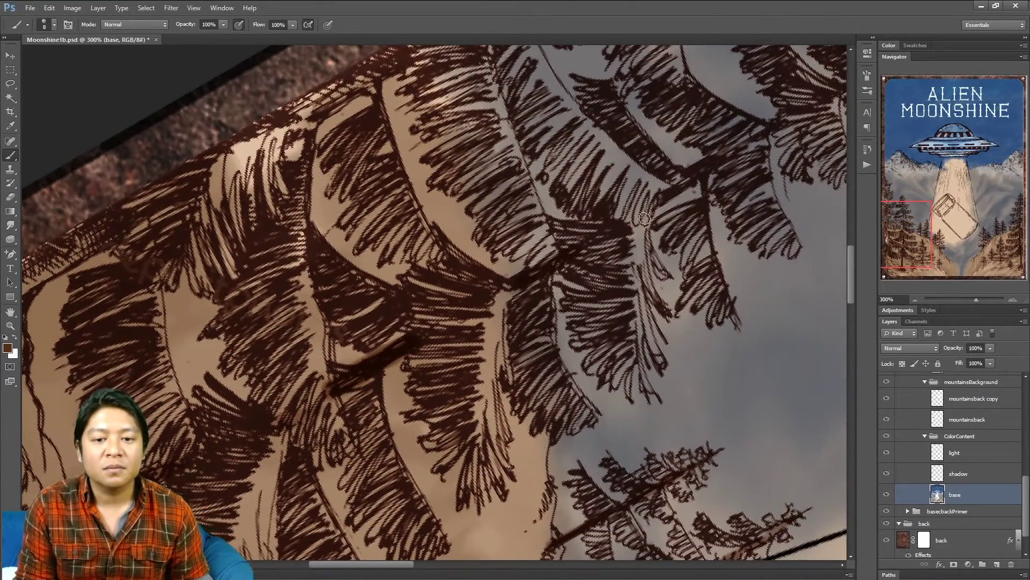
mouse_move(647, 213)
left_mouse_down()
mouse_move(697, 170)
mouse_move(677, 187)
left_mouse_up()
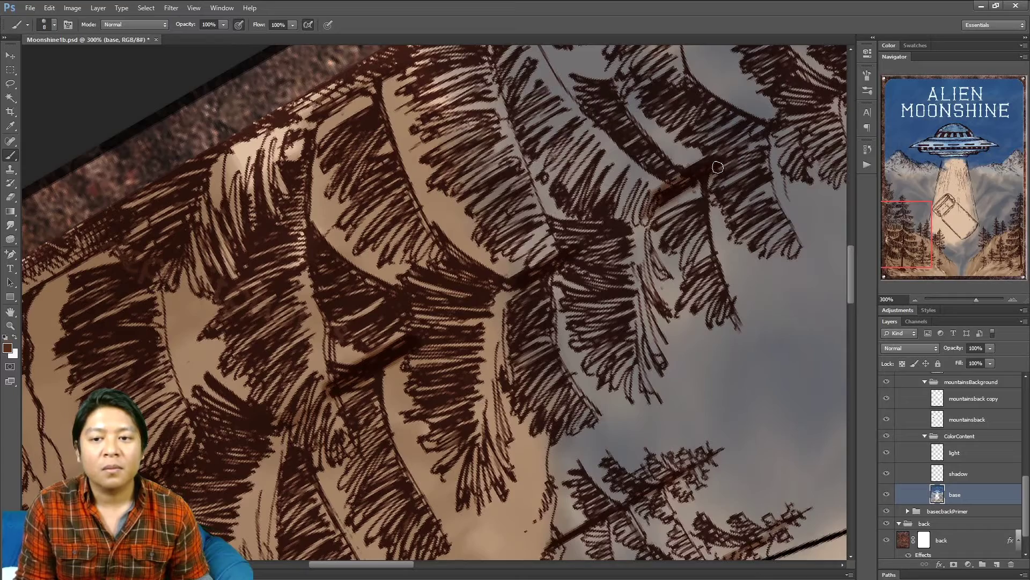
left_click_drag(907, 220, 903, 205)
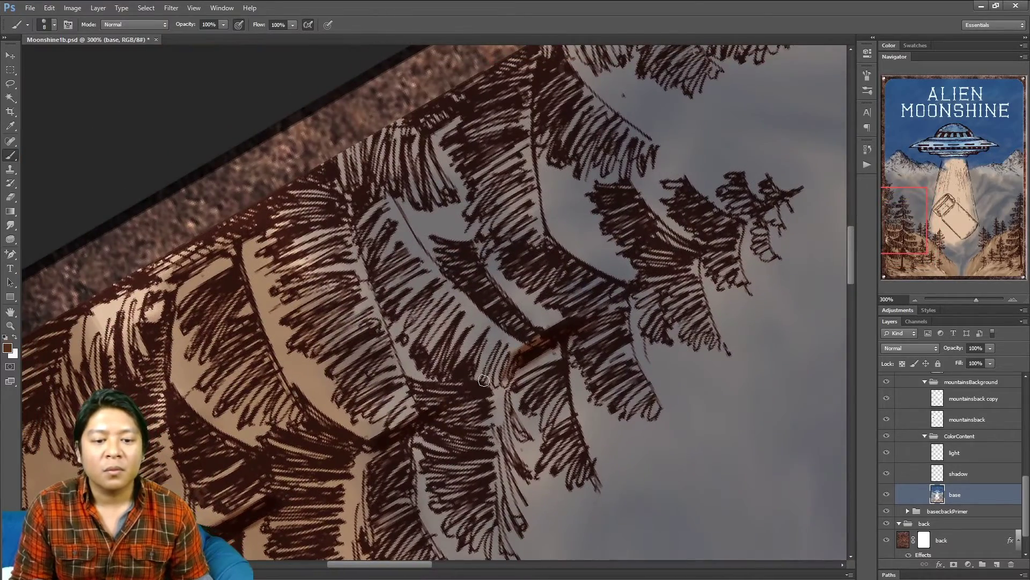
left_click_drag(605, 302, 713, 233)
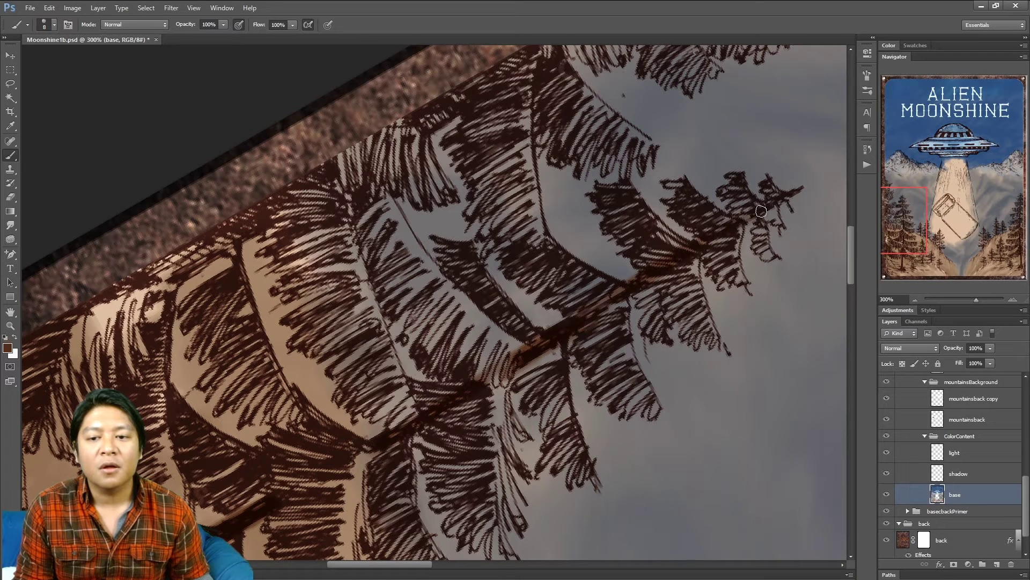
left_click_drag(734, 225, 749, 217)
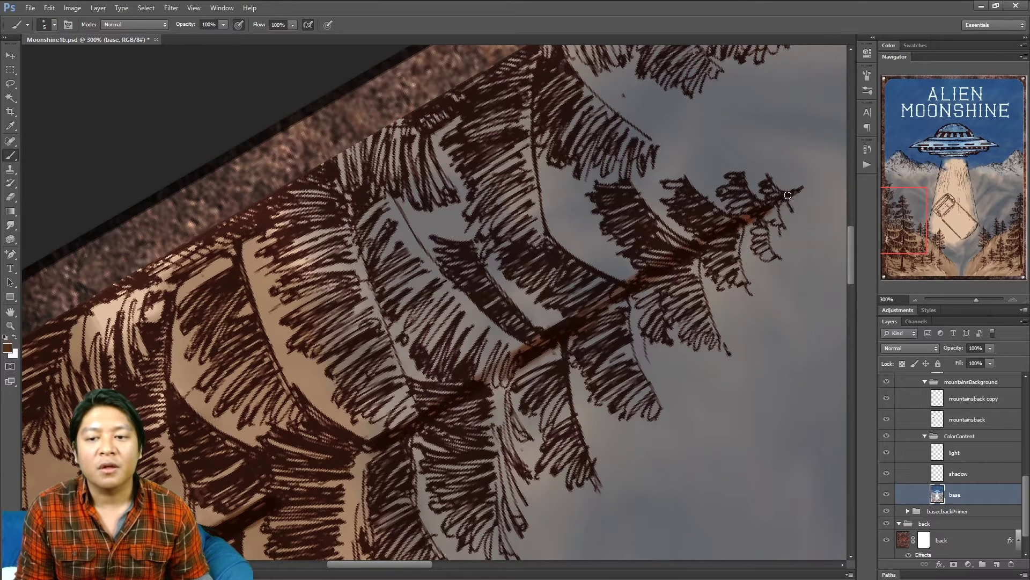
Enlarge the brush to about 10 px and paint the trunk base of the pine cropped by the left border dark brown.
left_click_drag(908, 228, 901, 256)
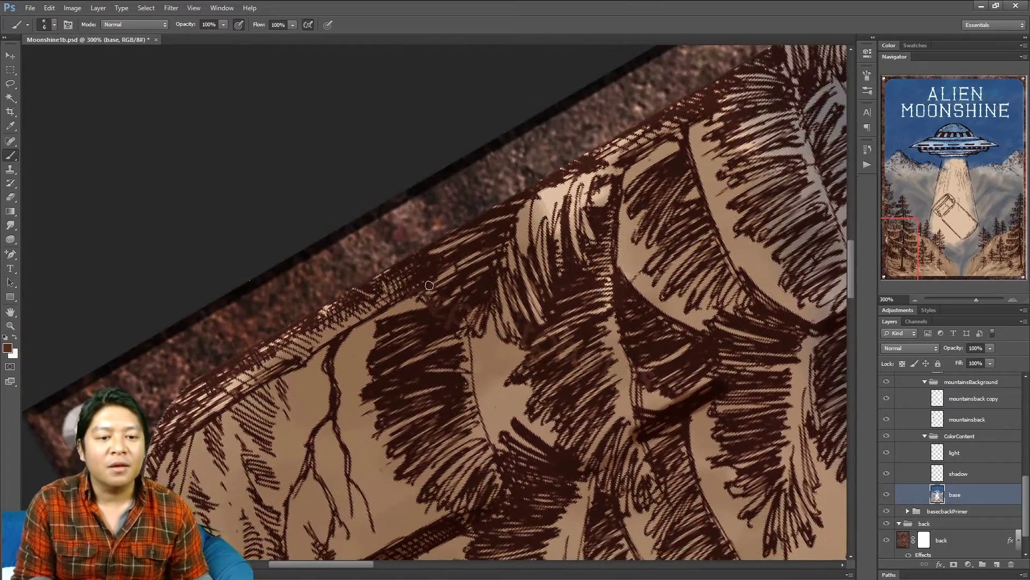
key("bracketright")
key("bracketright")
key("bracketright")
key("bracketright")
key("bracketright")
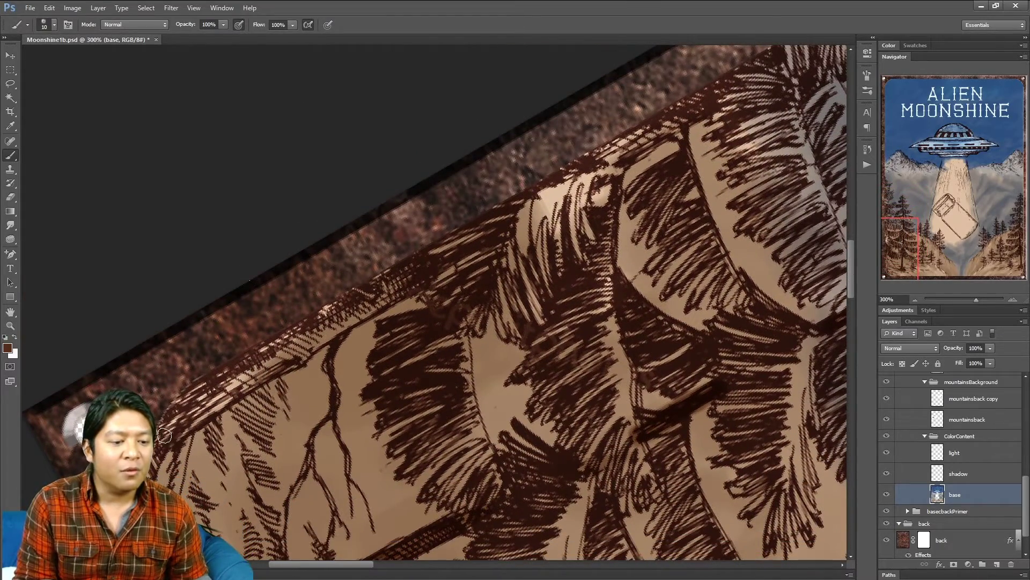
mouse_move(160, 433)
left_mouse_down()
mouse_move(218, 376)
mouse_move(187, 450)
left_mouse_up()
mouse_move(174, 488)
left_mouse_down()
mouse_move(193, 414)
mouse_move(180, 495)
left_mouse_up()
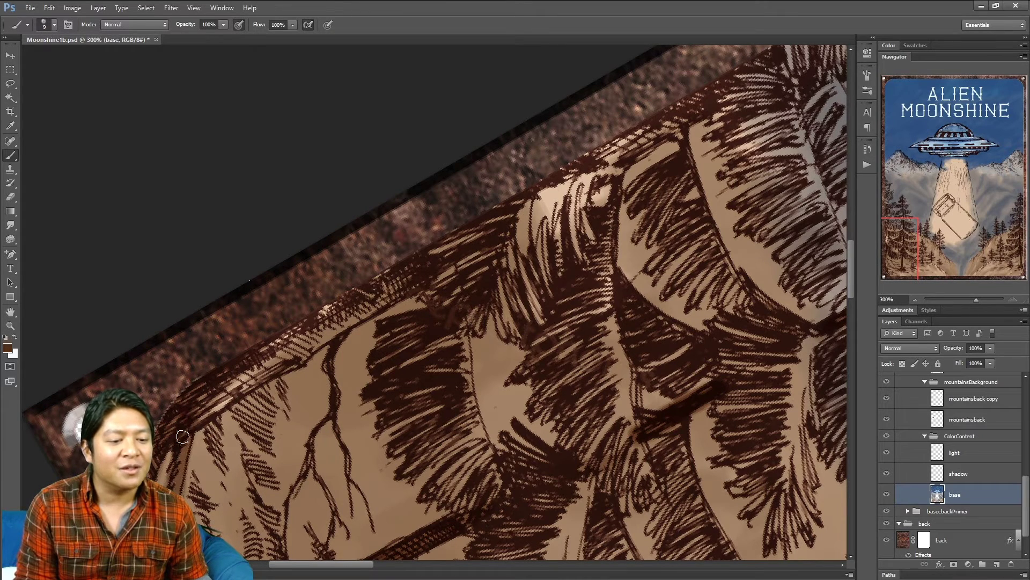
mouse_move(182, 433)
left_mouse_down()
mouse_move(261, 352)
mouse_move(258, 365)
mouse_move(262, 357)
mouse_move(235, 369)
mouse_move(200, 406)
mouse_move(361, 290)
mouse_move(304, 328)
mouse_move(324, 336)
mouse_move(233, 383)
left_mouse_up()
Fill the rest of the left-border pine's trunk with dark brown using a 15 px brush.
key("bracketright")
key("bracketright")
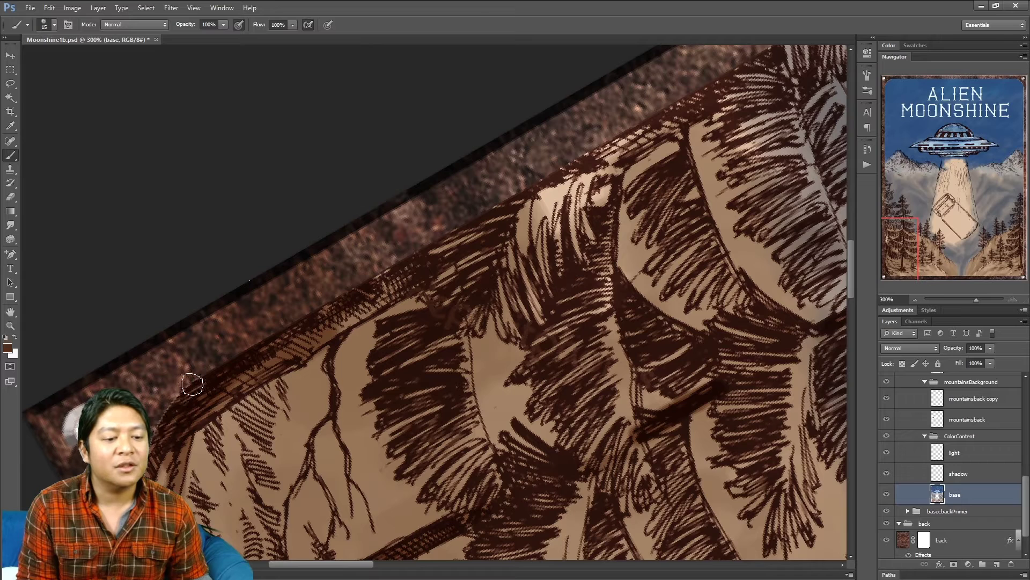
mouse_move(293, 309)
left_mouse_down()
mouse_move(351, 281)
mouse_move(307, 326)
mouse_move(398, 272)
mouse_move(326, 331)
mouse_move(477, 235)
mouse_move(479, 222)
mouse_move(533, 204)
mouse_move(482, 221)
left_mouse_up()
left_click(269, 376, "alt")
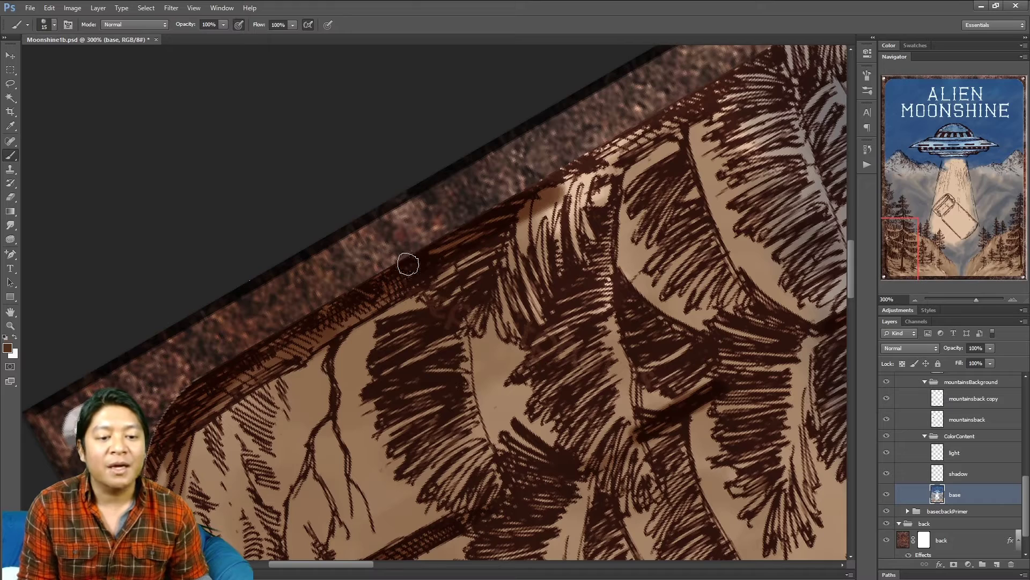
mouse_move(564, 208)
left_mouse_down()
mouse_move(575, 178)
mouse_move(617, 144)
mouse_move(683, 108)
mouse_move(648, 138)
mouse_move(683, 118)
mouse_move(694, 137)
left_mouse_up()
left_click_drag(913, 235, 895, 215)
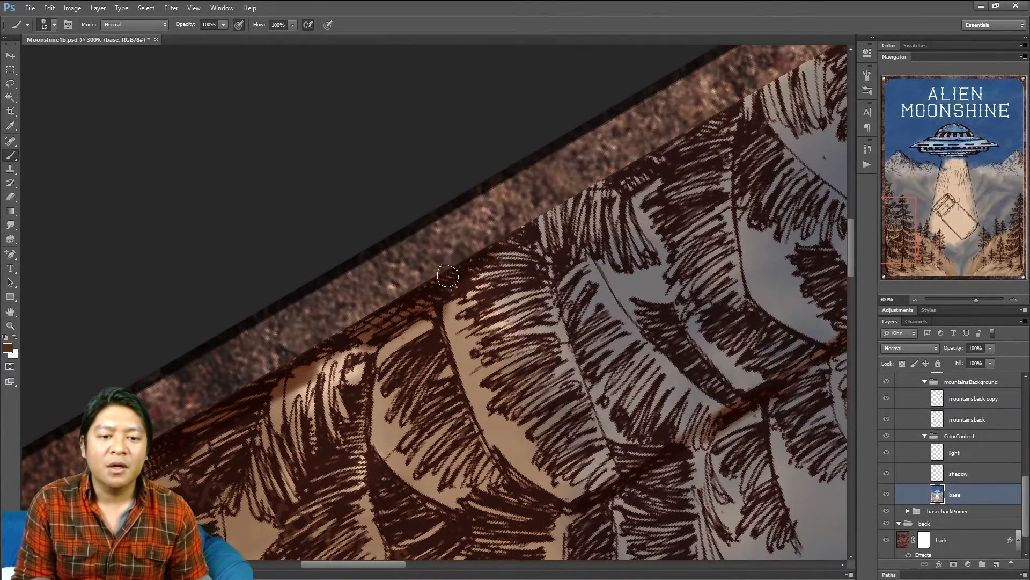
left_click_drag(897, 224, 897, 209)
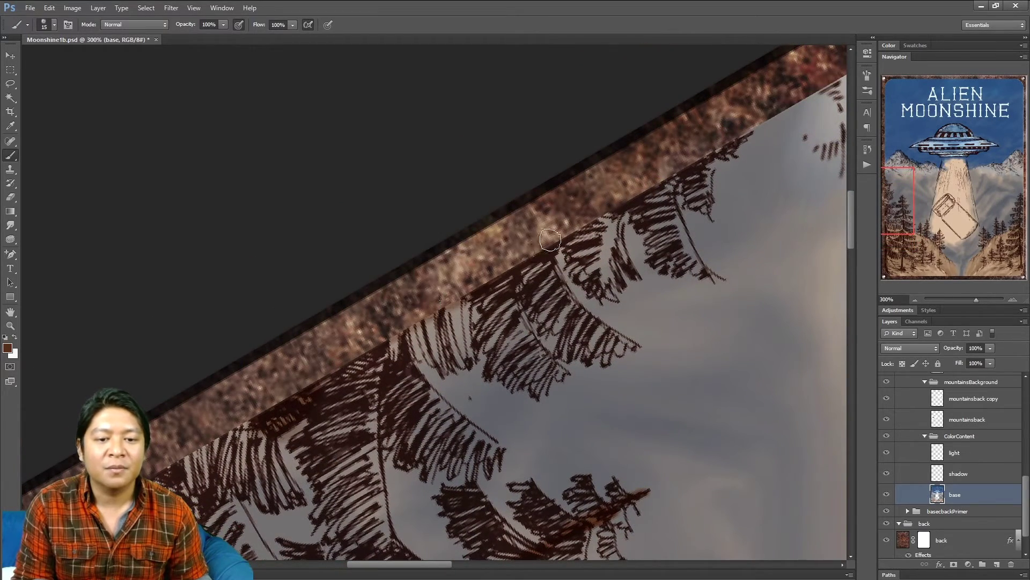
Return the canvas to its upright rotation and examine the whole poster at 50% zoom.
left_click_drag(911, 201, 919, 219)
left_click(916, 298)
left_click(916, 298)
left_click(916, 299)
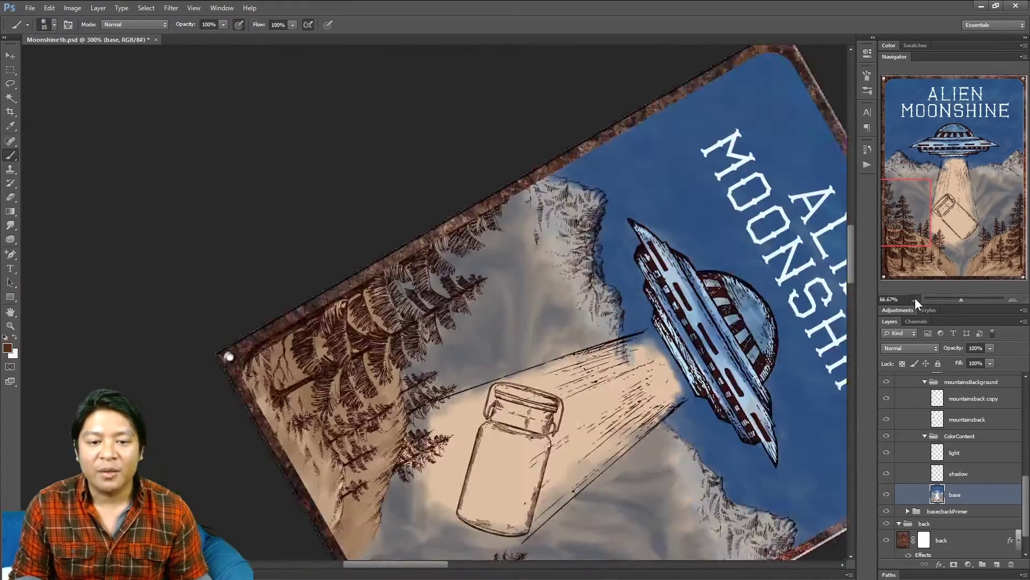
left_click(915, 299)
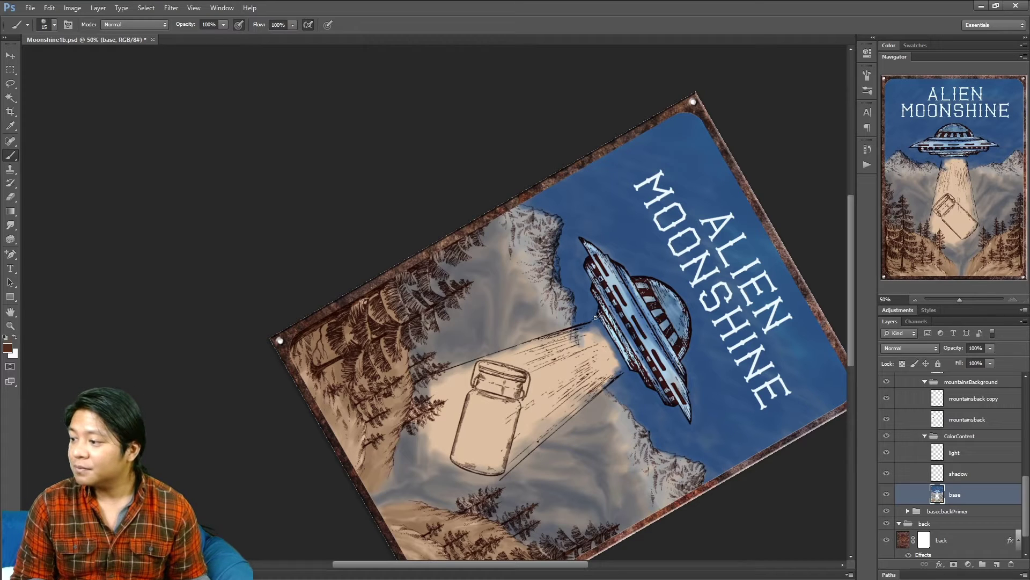
scroll(593, 317, "up", 4)
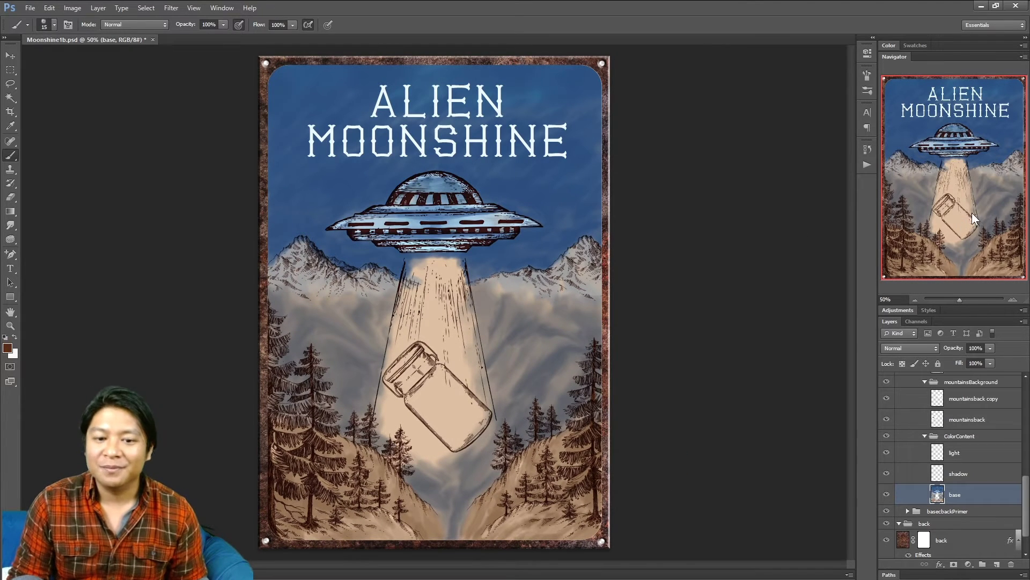
Set the foreground color to the muted green 376a27 for the right-hillside pines' foliage and return to the Brush tool.
left_click(1013, 299)
left_click(1013, 299)
left_click_drag(986, 225, 973, 270)
left_click(1012, 298)
left_click_drag(966, 231, 977, 251)
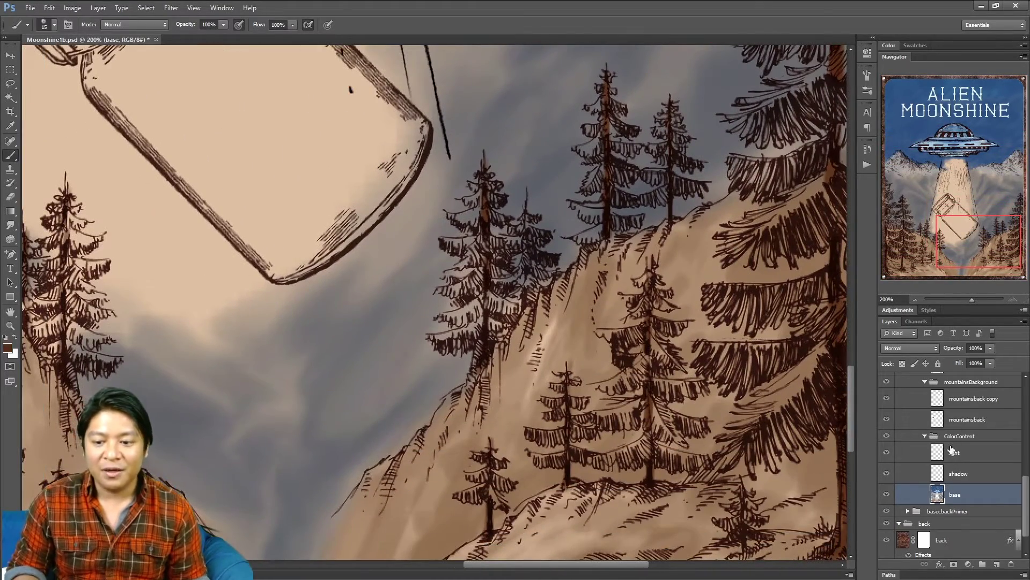
left_click(5, 349)
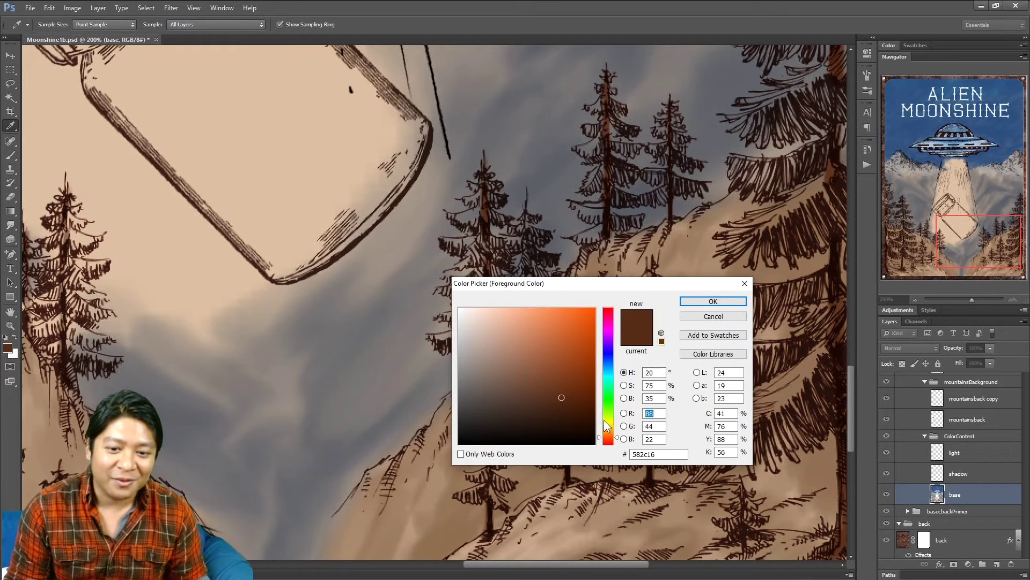
left_click(610, 403)
left_click(568, 379)
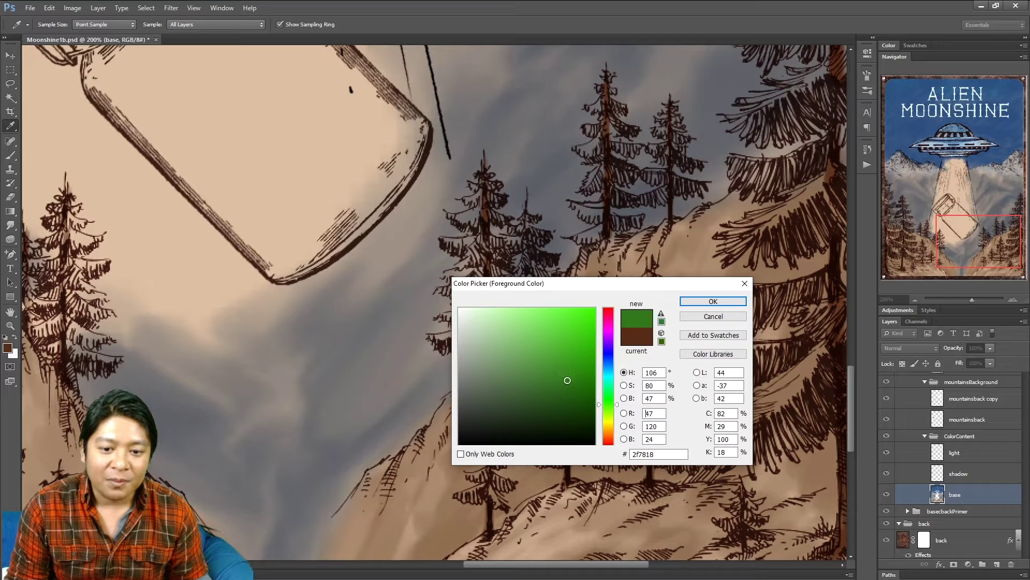
left_click_drag(567, 380, 545, 387)
left_click(714, 301)
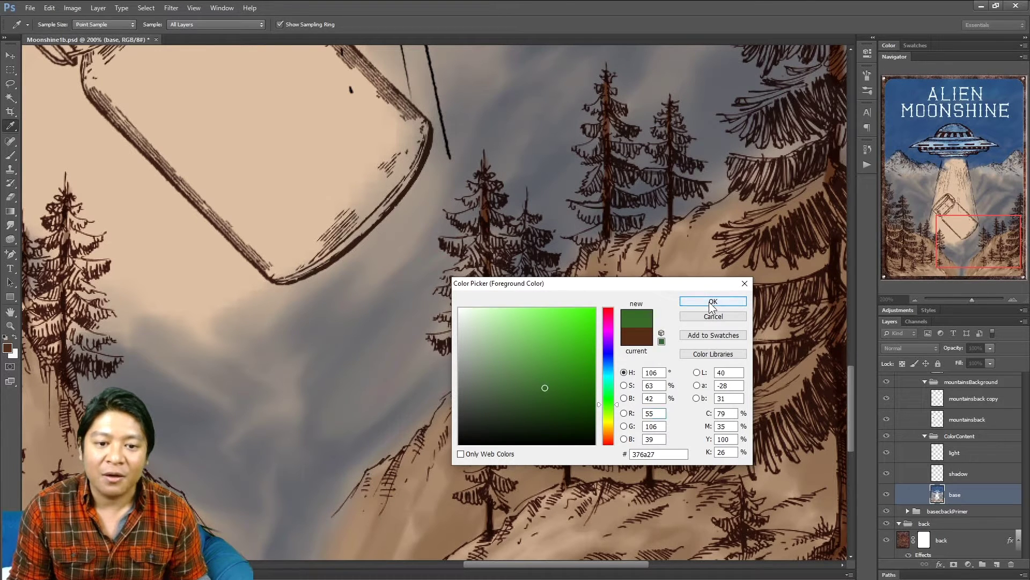
key("b")
Paint the top branches of the taller pine in the middle of the right hillside green with a 6 to 8 px brush.
left_click(1013, 298)
mouse_move(980, 254)
left_mouse_down()
mouse_move(991, 242)
mouse_move(982, 212)
mouse_move(962, 262)
mouse_move(994, 253)
left_mouse_up()
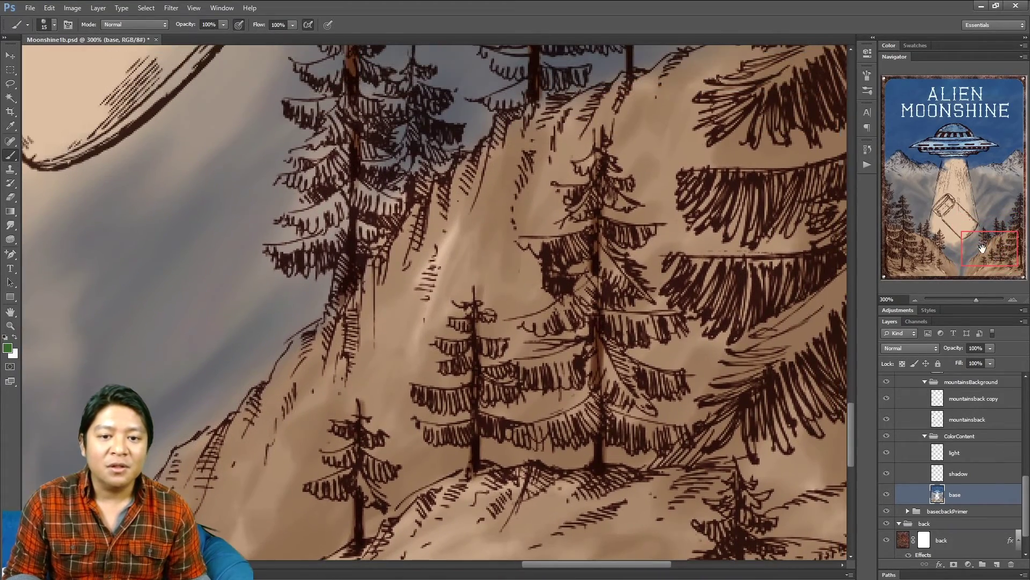
key("[")
key("[")
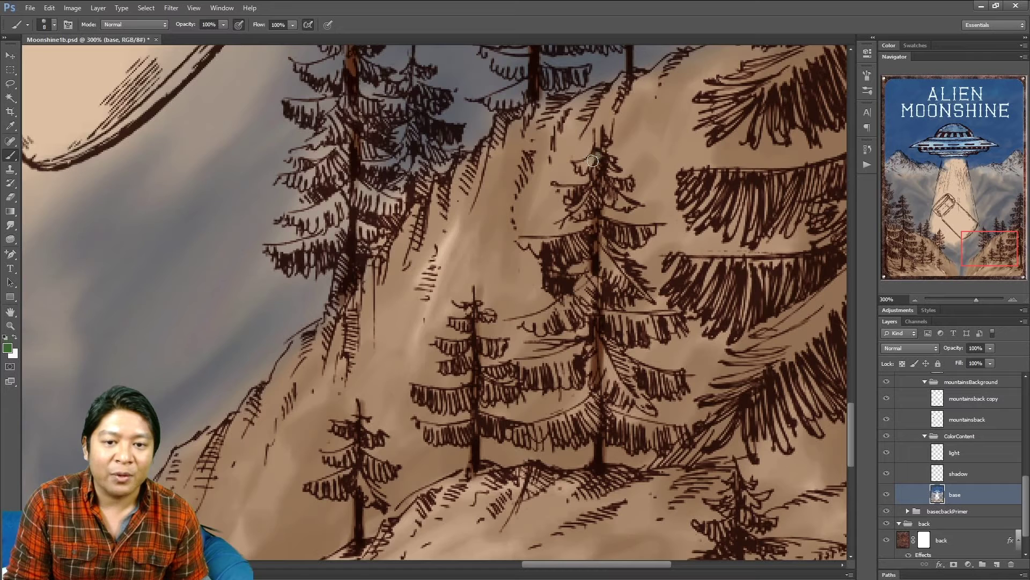
key("bracketleft")
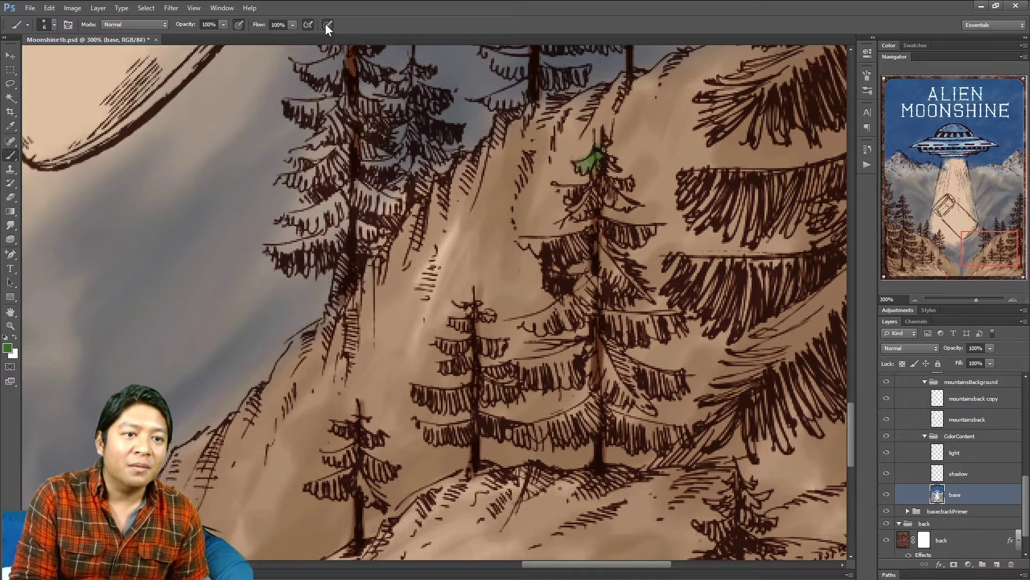
left_click_drag(961, 247, 958, 241)
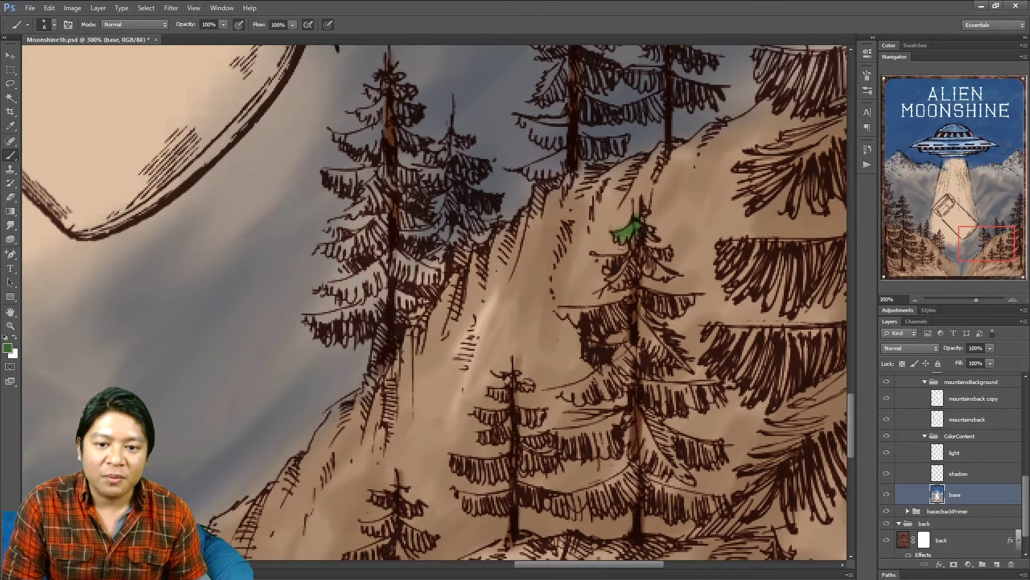
key("bracketright")
key("bracketright")
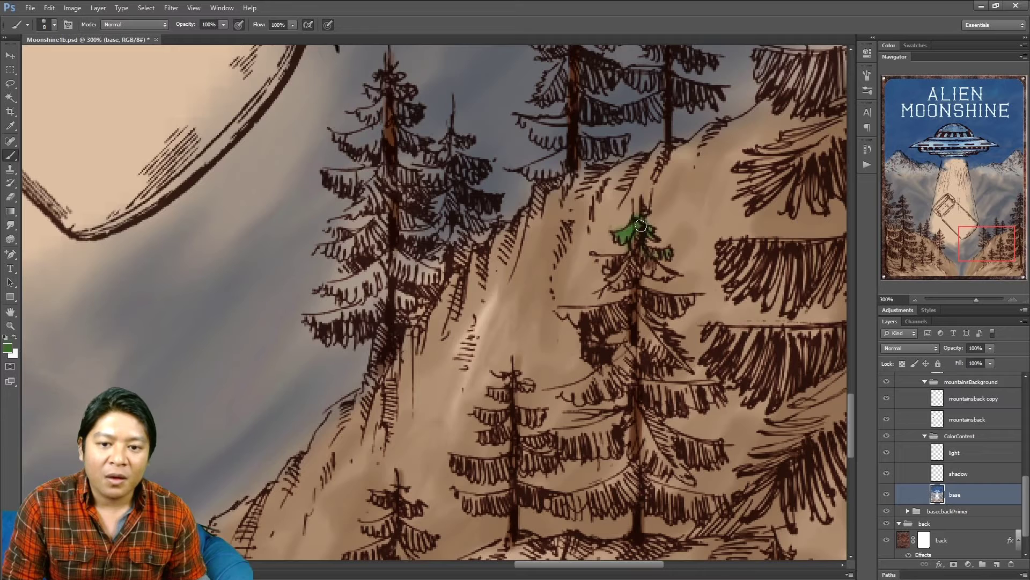
Paint the upper and middle branch tiers of the taller right-hillside pine green with a 6 to 9 px brush.
mouse_move(642, 246)
left_mouse_down()
mouse_move(653, 275)
mouse_move(667, 272)
mouse_move(636, 265)
mouse_move(612, 279)
mouse_move(626, 278)
left_mouse_up()
key("bracketright")
key("bracketleft")
key("bracketleft")
key("bracketleft")
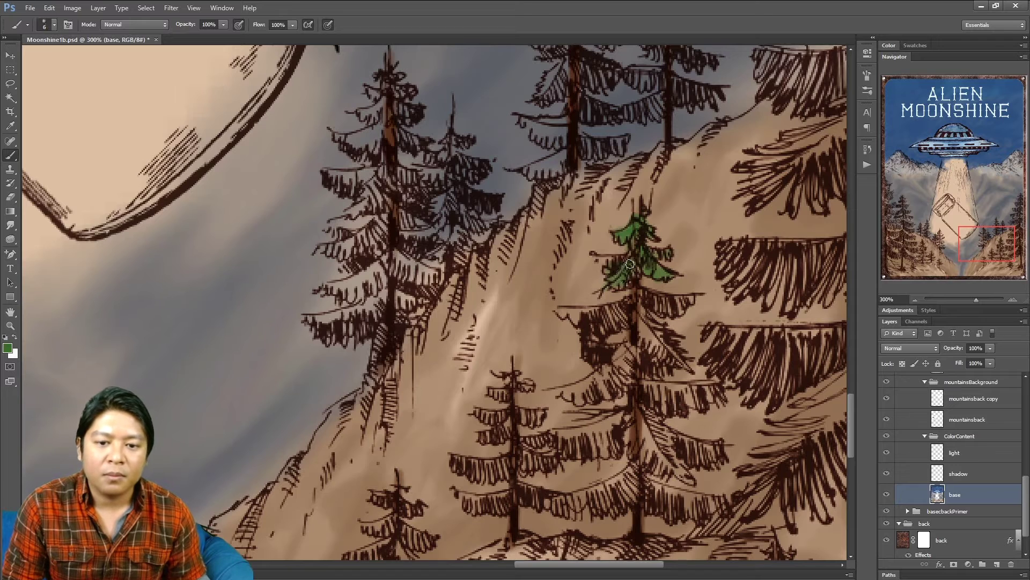
mouse_move(637, 271)
left_mouse_down()
mouse_move(632, 316)
mouse_move(625, 326)
mouse_move(614, 310)
mouse_move(589, 345)
left_mouse_up()
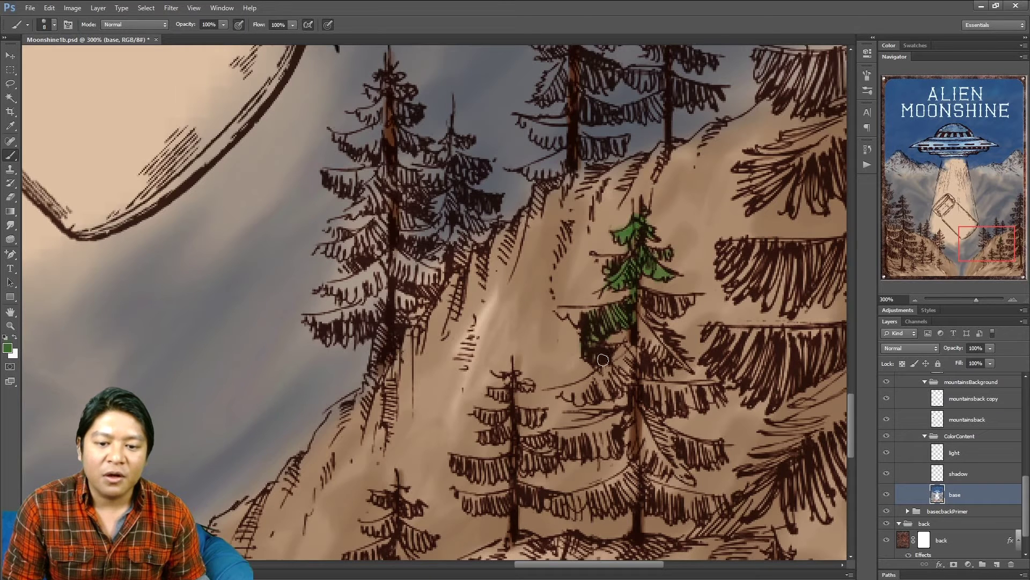
mouse_move(650, 308)
left_mouse_down()
mouse_move(644, 336)
mouse_move(682, 361)
mouse_move(670, 347)
mouse_move(657, 369)
mouse_move(628, 374)
mouse_move(640, 334)
left_mouse_up()
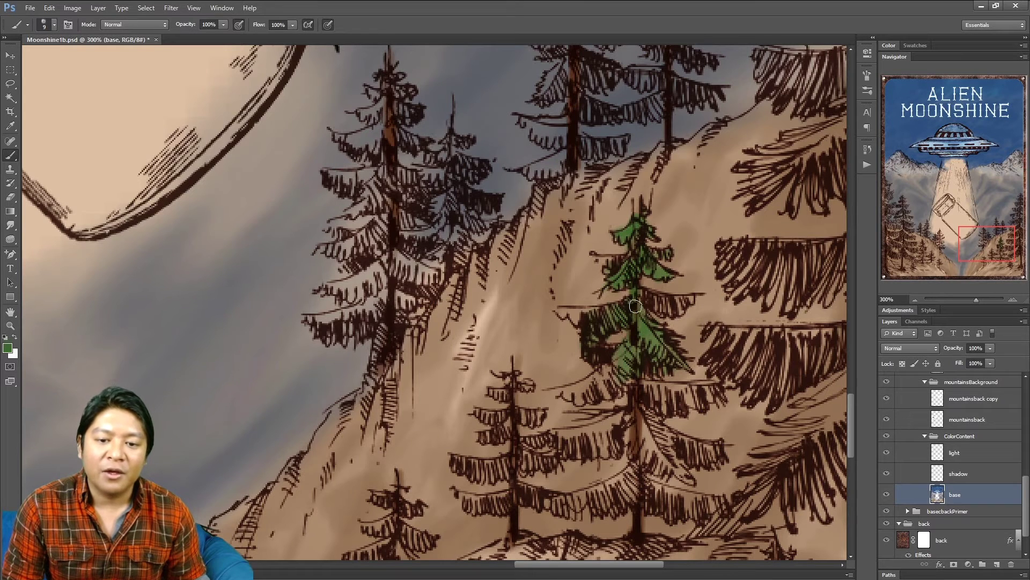
mouse_move(670, 302)
left_mouse_down()
mouse_move(649, 293)
mouse_move(620, 341)
mouse_move(612, 390)
mouse_move(598, 378)
mouse_move(576, 399)
mouse_move(609, 377)
mouse_move(613, 362)
mouse_move(585, 403)
mouse_move(570, 400)
mouse_move(590, 375)
mouse_move(583, 389)
mouse_move(621, 367)
mouse_move(621, 397)
mouse_move(601, 392)
mouse_move(635, 380)
mouse_move(650, 404)
mouse_move(658, 390)
mouse_move(670, 394)
mouse_move(660, 407)
mouse_move(661, 382)
mouse_move(699, 398)
mouse_move(711, 383)
mouse_move(658, 390)
mouse_move(698, 404)
mouse_move(722, 391)
left_mouse_up()
key("bracketleft")
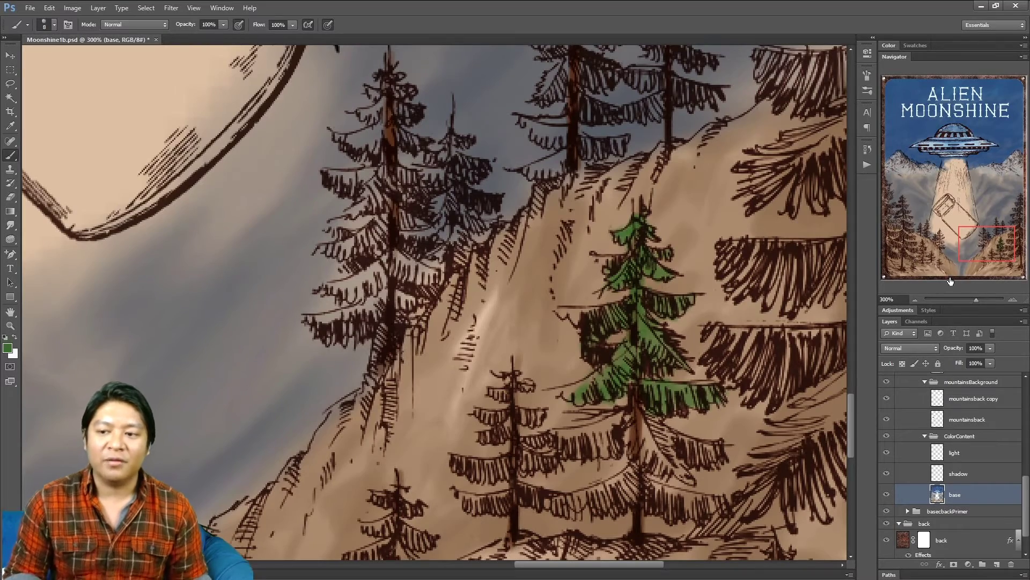
Paint the two lowest branch tiers of the taller right-hillside pine green on both sides of its trunk.
left_click(916, 299)
left_click(916, 299)
left_click(917, 298)
left_click(917, 298)
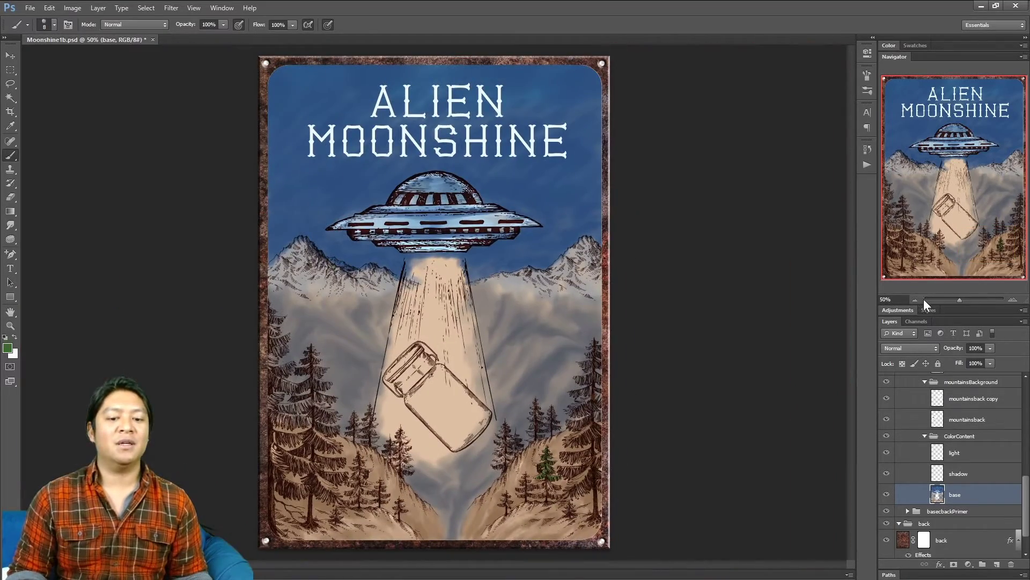
left_click(1012, 298)
left_click(1012, 298)
left_click(1012, 298)
left_click(1012, 299)
left_click_drag(961, 180, 996, 254)
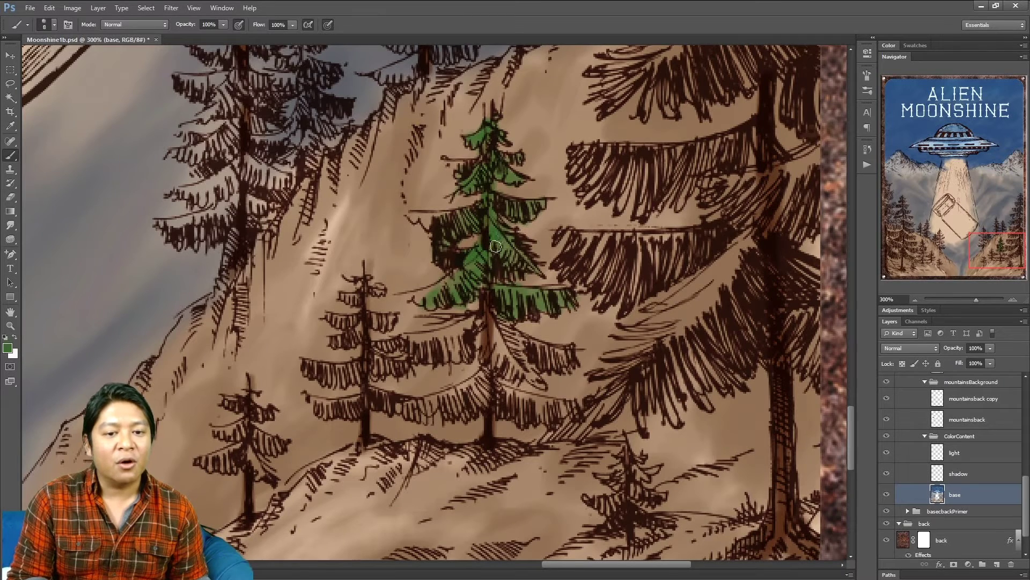
mouse_move(485, 334)
left_mouse_down()
mouse_move(464, 350)
mouse_move(470, 319)
mouse_move(440, 345)
mouse_move(429, 336)
mouse_move(403, 349)
mouse_move(407, 336)
mouse_move(417, 346)
mouse_move(407, 363)
mouse_move(421, 349)
mouse_move(444, 358)
mouse_move(474, 346)
mouse_move(465, 359)
mouse_move(459, 343)
mouse_move(483, 330)
left_mouse_up()
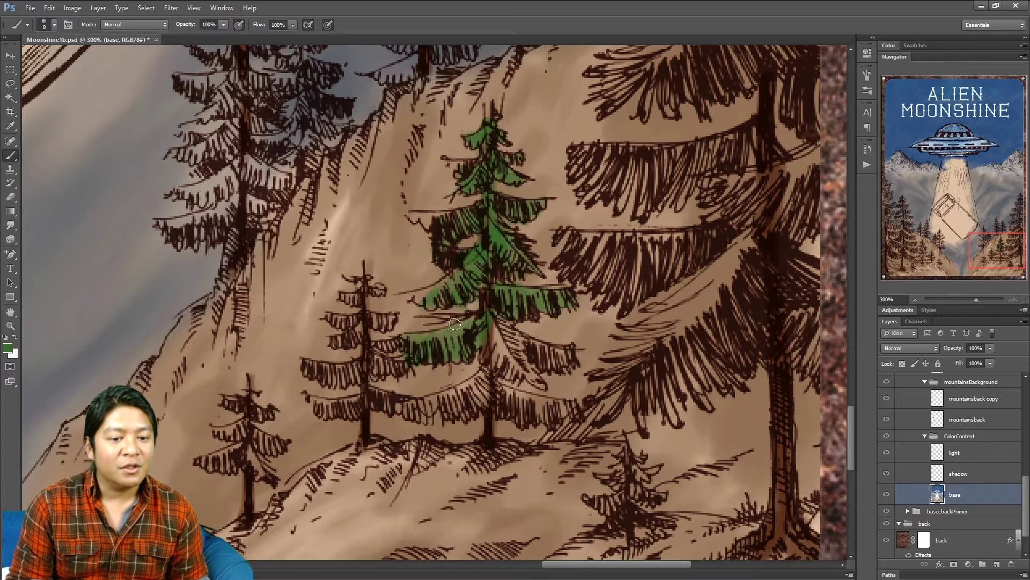
mouse_move(495, 340)
left_mouse_down()
mouse_move(503, 368)
mouse_move(483, 328)
mouse_move(503, 366)
mouse_move(515, 337)
mouse_move(546, 378)
mouse_move(536, 368)
mouse_move(557, 352)
mouse_move(574, 355)
mouse_move(566, 363)
mouse_move(521, 344)
left_mouse_up()
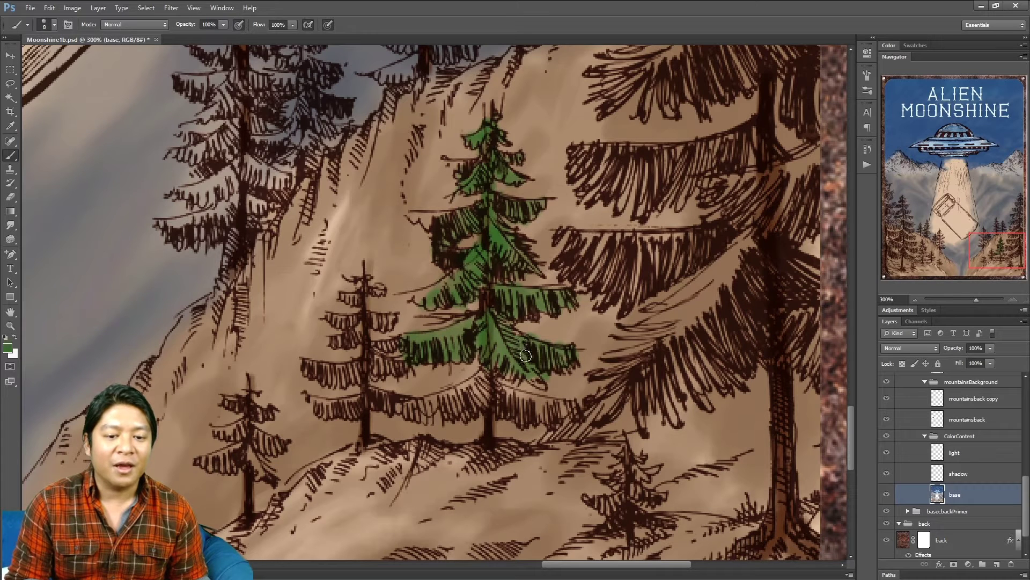
mouse_move(489, 389)
left_mouse_down()
mouse_move(486, 363)
mouse_move(479, 391)
mouse_move(457, 409)
mouse_move(400, 418)
mouse_move(413, 401)
mouse_move(428, 414)
mouse_move(442, 391)
mouse_move(444, 421)
mouse_move(432, 411)
mouse_move(450, 390)
mouse_move(463, 416)
mouse_move(469, 376)
mouse_move(461, 398)
mouse_move(479, 382)
mouse_move(494, 397)
mouse_move(471, 385)
mouse_move(456, 392)
mouse_move(460, 379)
mouse_move(495, 384)
mouse_move(506, 395)
mouse_move(503, 426)
mouse_move(515, 405)
mouse_move(505, 389)
mouse_move(548, 414)
mouse_move(577, 413)
mouse_move(528, 408)
left_mouse_up()
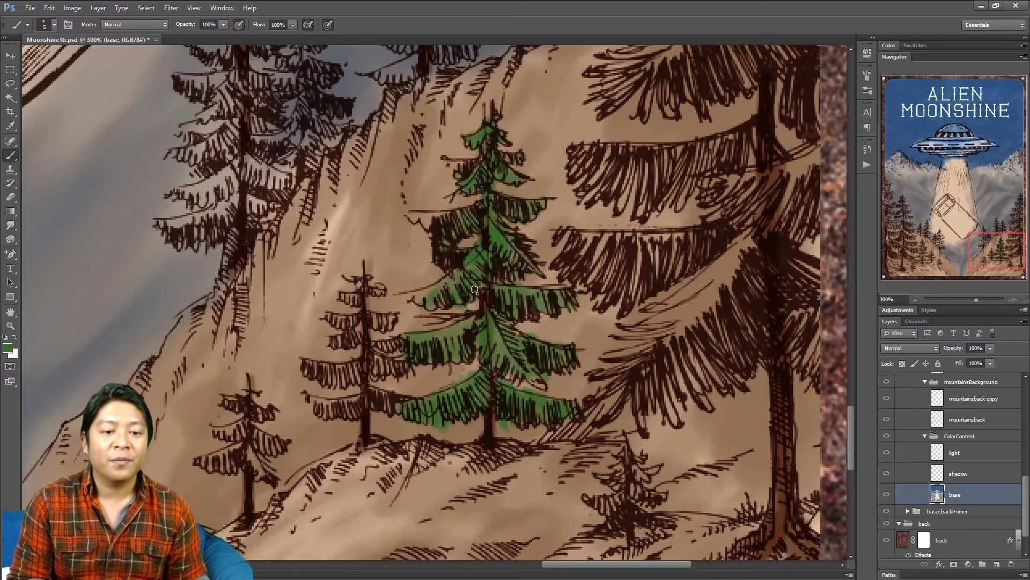
Paint all the foliage of the small pine on the right hillside's valley-side slope green with a 5 px brush.
mouse_move(986, 261)
left_mouse_down()
mouse_move(980, 246)
mouse_move(992, 242)
mouse_move(989, 254)
mouse_move(994, 237)
mouse_move(972, 217)
mouse_move(966, 168)
mouse_move(1001, 254)
mouse_move(980, 258)
left_mouse_up()
left_click(915, 299)
left_click(1014, 300)
left_click(1014, 301)
left_click_drag(324, 319, 308, 308)
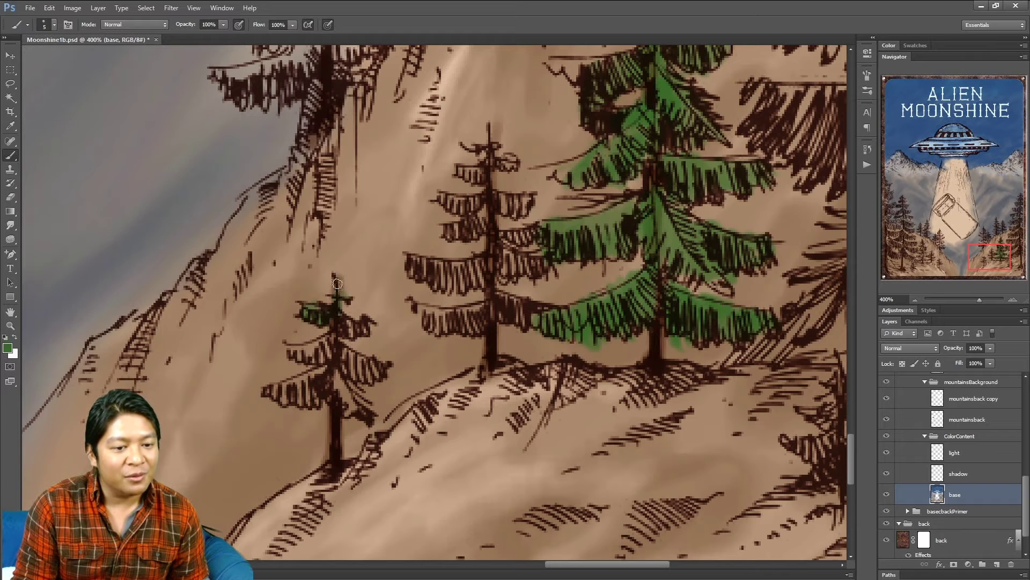
mouse_move(336, 313)
left_mouse_down()
mouse_move(370, 328)
mouse_move(330, 328)
mouse_move(320, 363)
mouse_move(289, 349)
mouse_move(304, 358)
mouse_move(322, 347)
mouse_move(291, 355)
mouse_move(340, 344)
mouse_move(363, 374)
mouse_move(347, 376)
mouse_move(350, 350)
mouse_move(373, 358)
left_mouse_up()
mouse_move(337, 391)
left_mouse_down()
mouse_move(352, 410)
mouse_move(355, 388)
mouse_move(367, 410)
left_mouse_up()
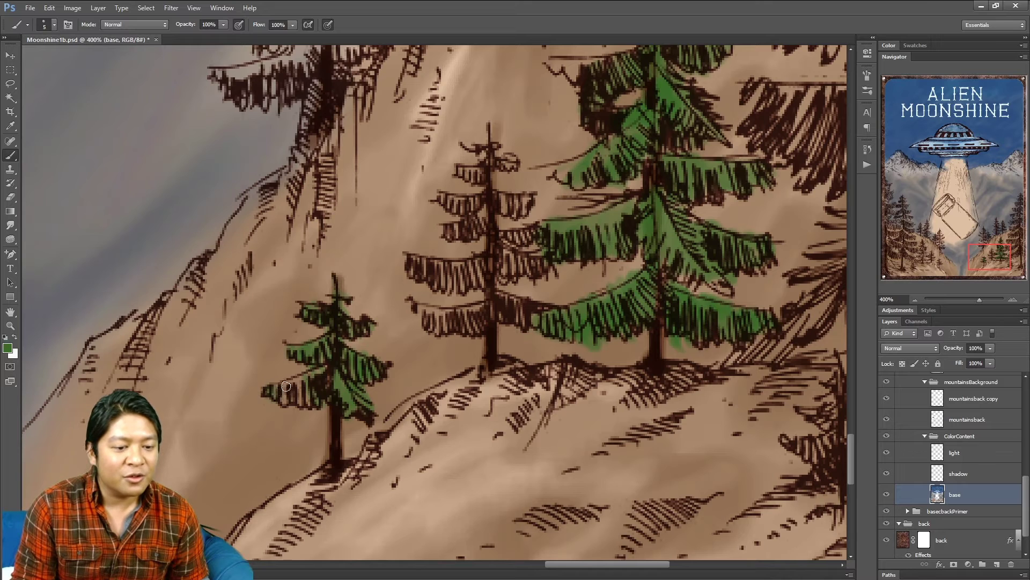
left_click_drag(286, 386, 277, 390)
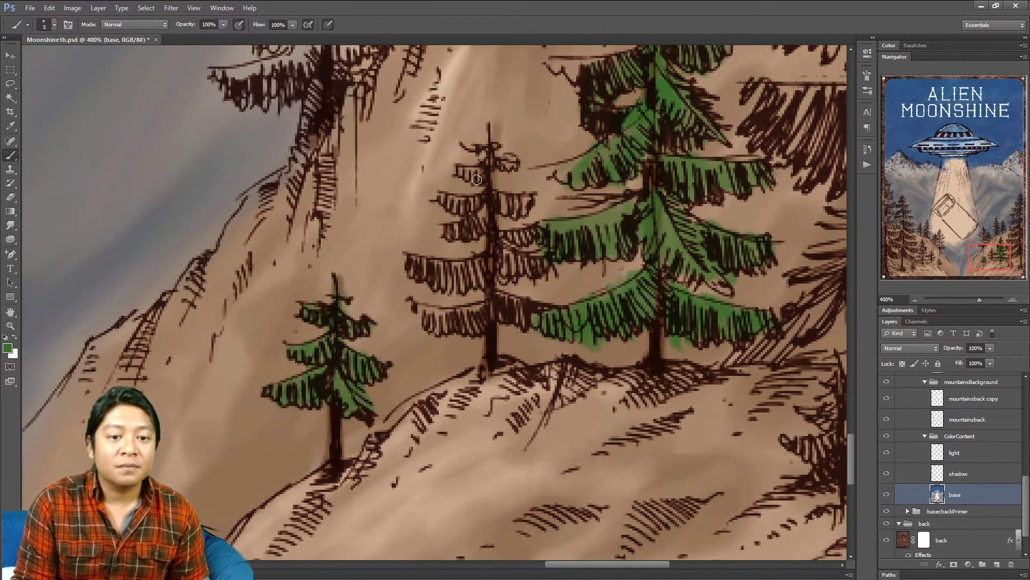
Paint the foliage green on the medium pine beside the taller one and the sapling near the large border pine's trunk.
mouse_move(477, 187)
left_mouse_down()
mouse_move(460, 170)
mouse_move(480, 173)
mouse_move(491, 143)
left_mouse_up()
mouse_move(484, 182)
left_mouse_down()
mouse_move(447, 207)
mouse_move(440, 196)
mouse_move(459, 207)
mouse_move(481, 195)
mouse_move(470, 211)
mouse_move(449, 208)
mouse_move(497, 192)
mouse_move(509, 211)
mouse_move(531, 200)
mouse_move(519, 215)
mouse_move(513, 198)
mouse_move(484, 209)
mouse_move(472, 235)
mouse_move(447, 227)
mouse_move(453, 236)
mouse_move(473, 212)
mouse_move(468, 218)
mouse_move(498, 241)
mouse_move(495, 231)
mouse_move(538, 228)
mouse_move(495, 223)
mouse_move(521, 261)
mouse_move(494, 270)
mouse_move(505, 267)
mouse_move(504, 249)
mouse_move(521, 270)
left_mouse_up()
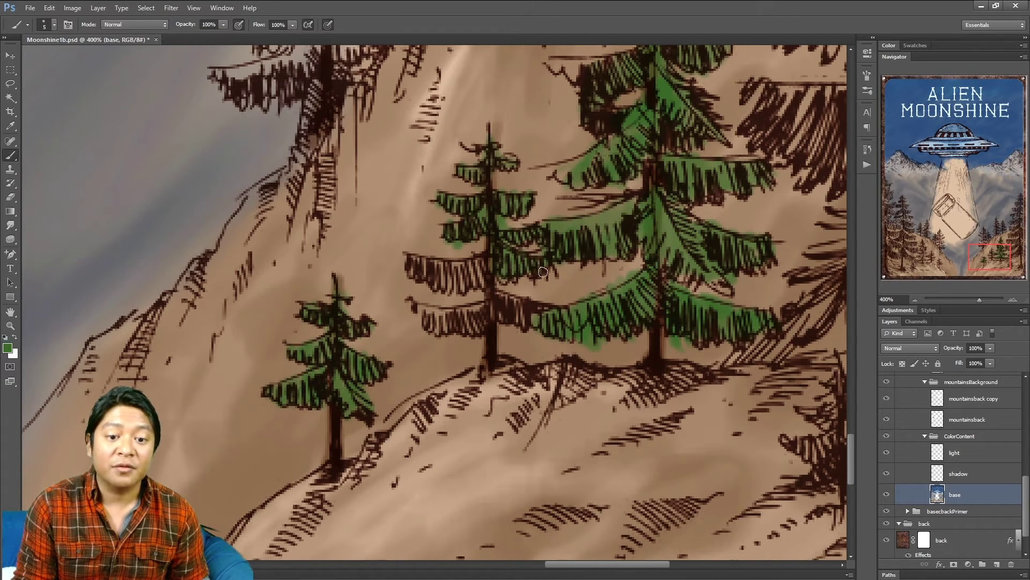
mouse_move(492, 256)
left_mouse_down()
mouse_move(484, 247)
mouse_move(475, 258)
left_mouse_up()
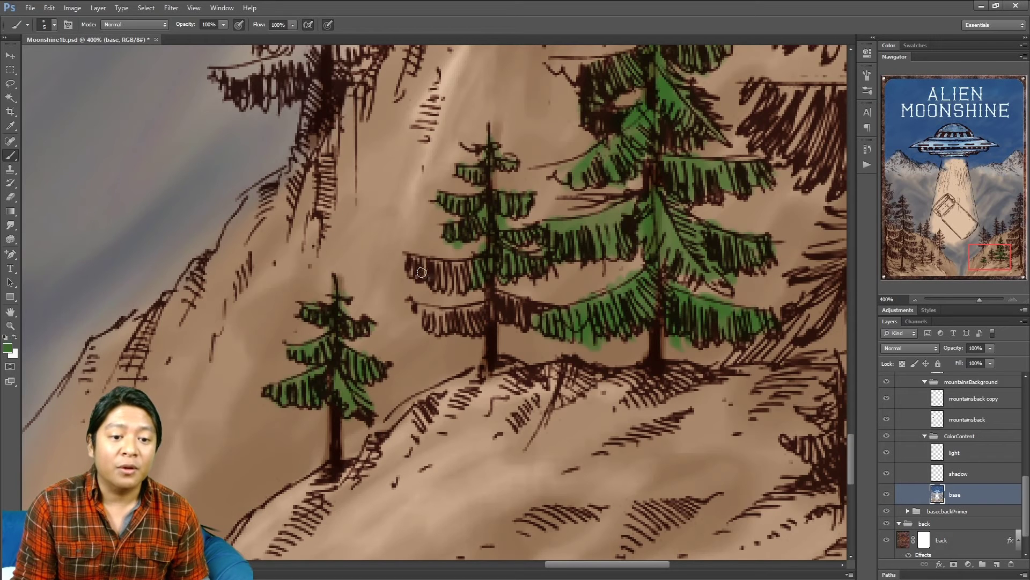
mouse_move(411, 272)
left_mouse_down()
mouse_move(464, 289)
mouse_move(471, 262)
mouse_move(477, 281)
mouse_move(450, 286)
mouse_move(486, 277)
mouse_move(492, 322)
mouse_move(520, 299)
left_mouse_up()
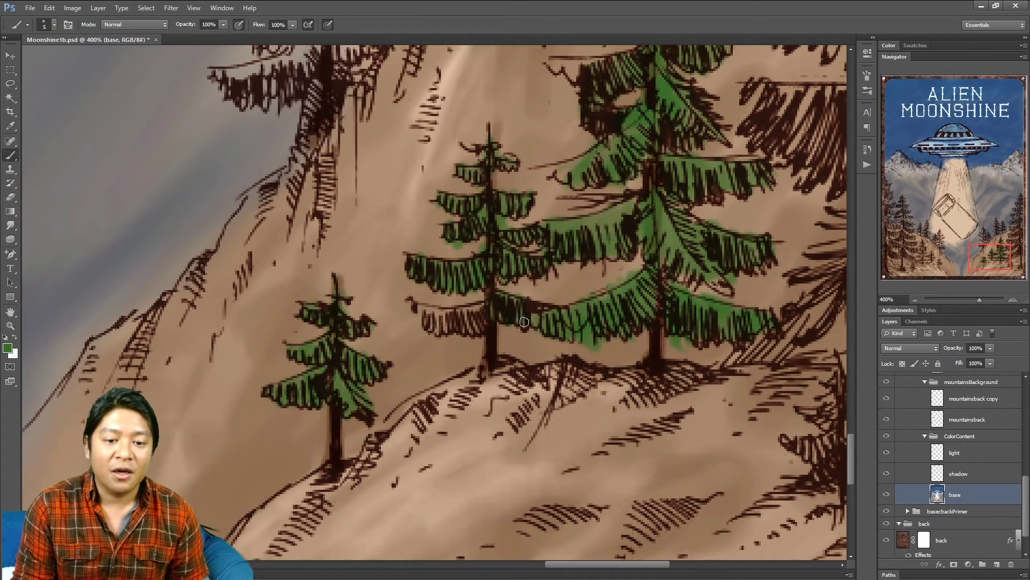
mouse_move(437, 323)
left_mouse_down()
mouse_move(422, 313)
mouse_move(441, 327)
mouse_move(462, 329)
mouse_move(475, 314)
mouse_move(487, 322)
left_mouse_up()
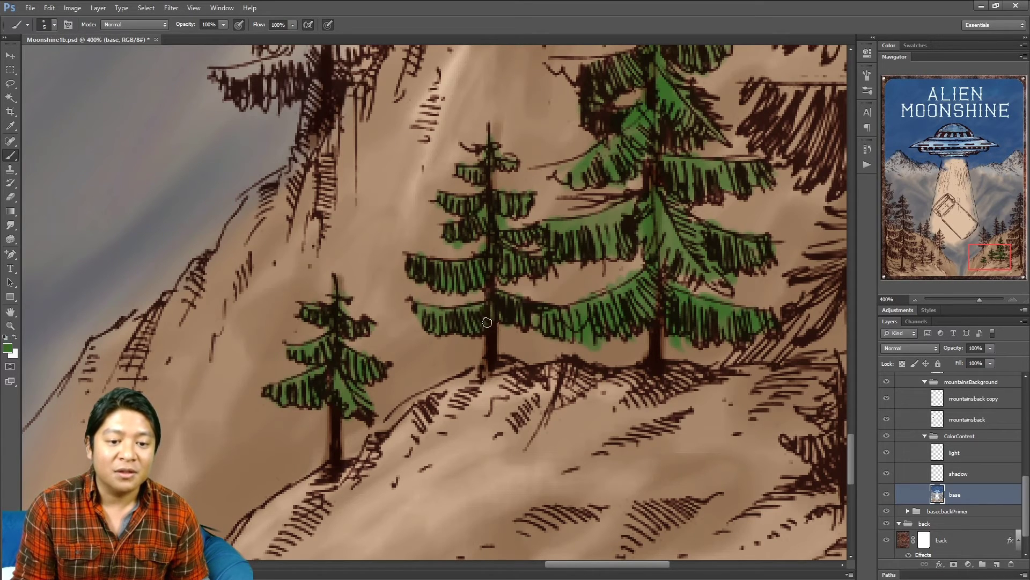
mouse_move(990, 250)
left_mouse_down()
mouse_move(979, 245)
mouse_move(983, 234)
mouse_move(1002, 258)
left_mouse_up()
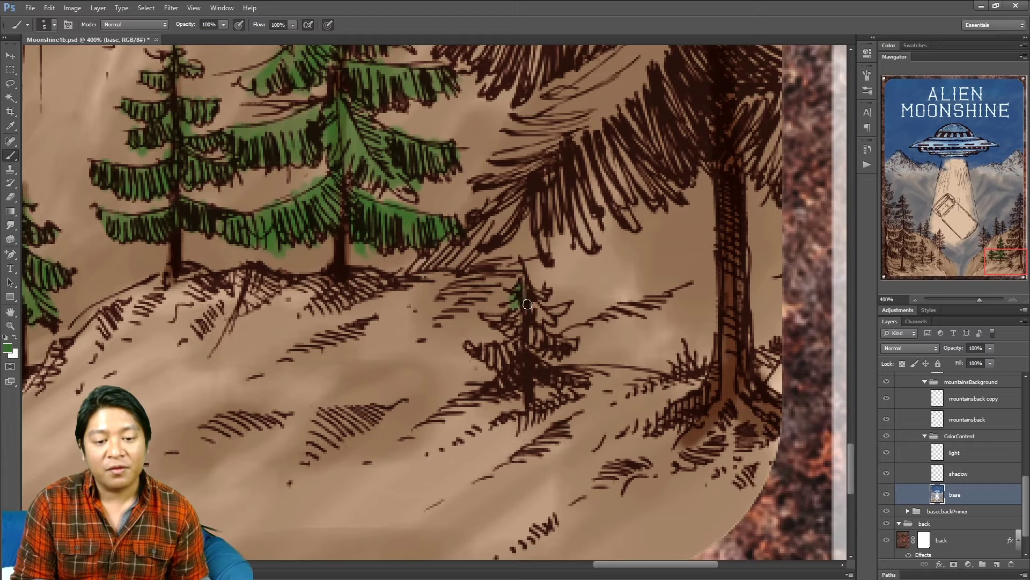
mouse_move(517, 313)
left_mouse_down()
mouse_move(490, 318)
mouse_move(543, 297)
mouse_move(546, 316)
mouse_move(558, 314)
mouse_move(537, 318)
mouse_move(532, 340)
mouse_move(541, 329)
mouse_move(556, 346)
mouse_move(578, 341)
mouse_move(508, 358)
mouse_move(480, 352)
mouse_move(519, 360)
left_mouse_up()
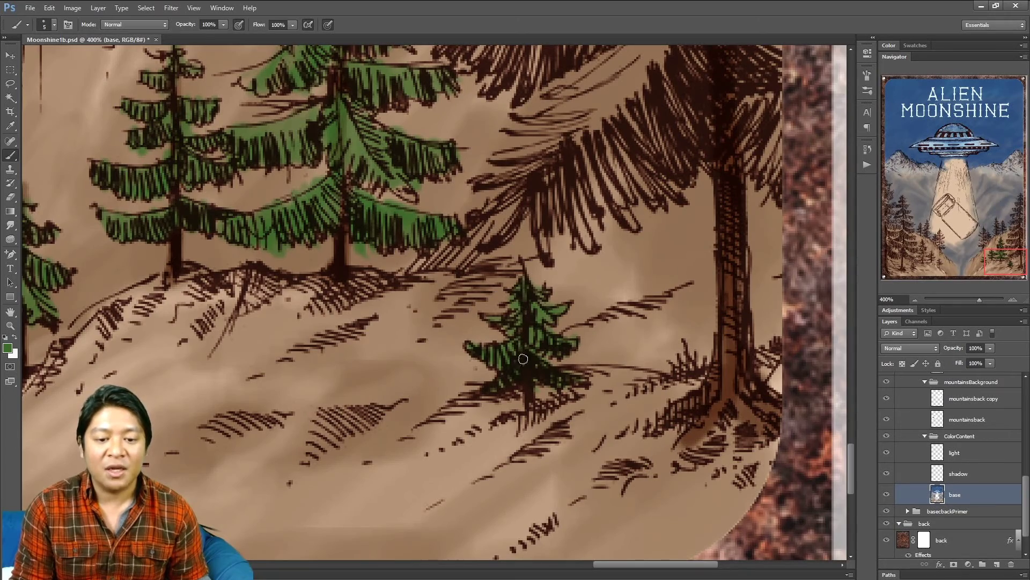
Paint the top three branch tiers of the large pine at the poster's right border green with a 5 px brush.
left_click_drag(1005, 258, 983, 228)
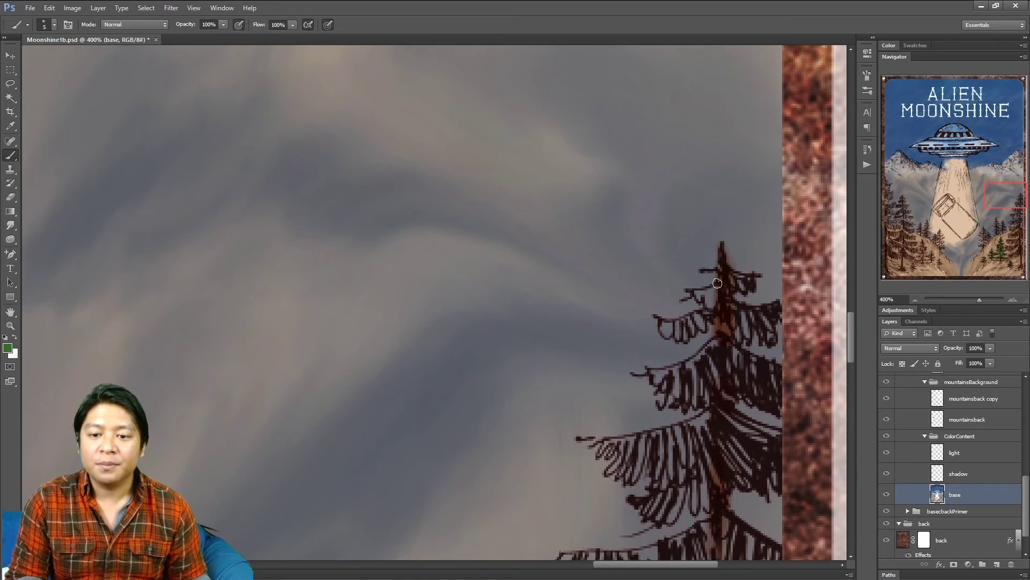
mouse_move(721, 264)
left_mouse_down()
mouse_move(710, 298)
mouse_move(699, 291)
left_mouse_up()
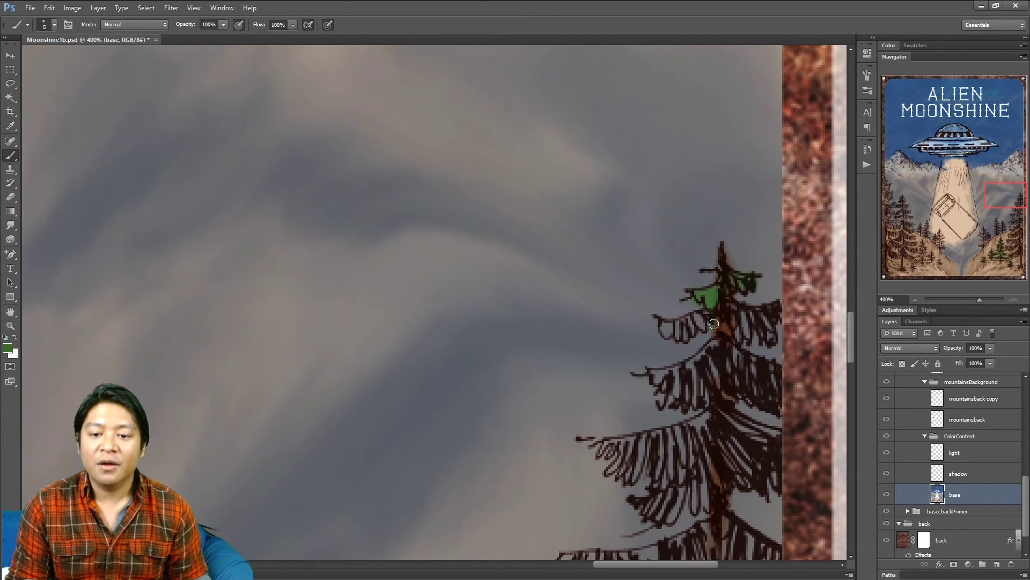
mouse_move(700, 313)
left_mouse_down()
mouse_move(693, 326)
mouse_move(663, 322)
left_mouse_up()
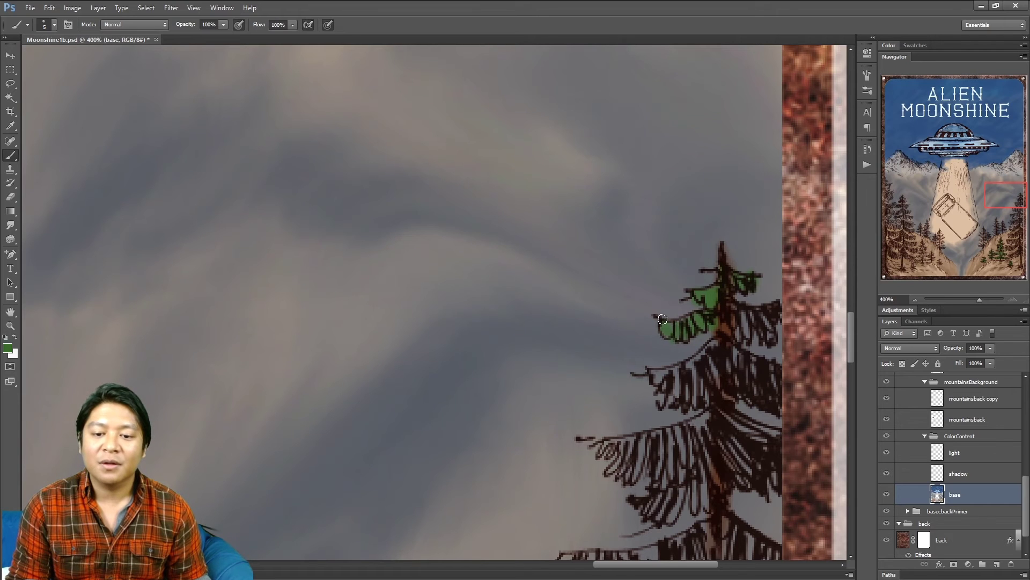
mouse_move(734, 325)
left_mouse_down()
mouse_move(735, 316)
mouse_move(768, 336)
mouse_move(778, 310)
left_mouse_up()
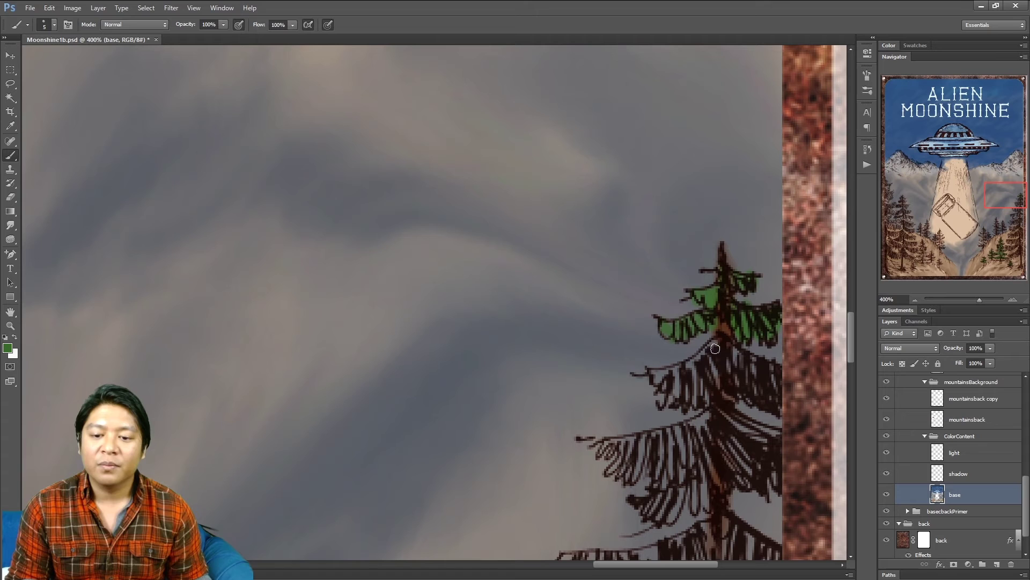
left_click_drag(713, 350, 692, 365)
left_click_drag(673, 401, 655, 376)
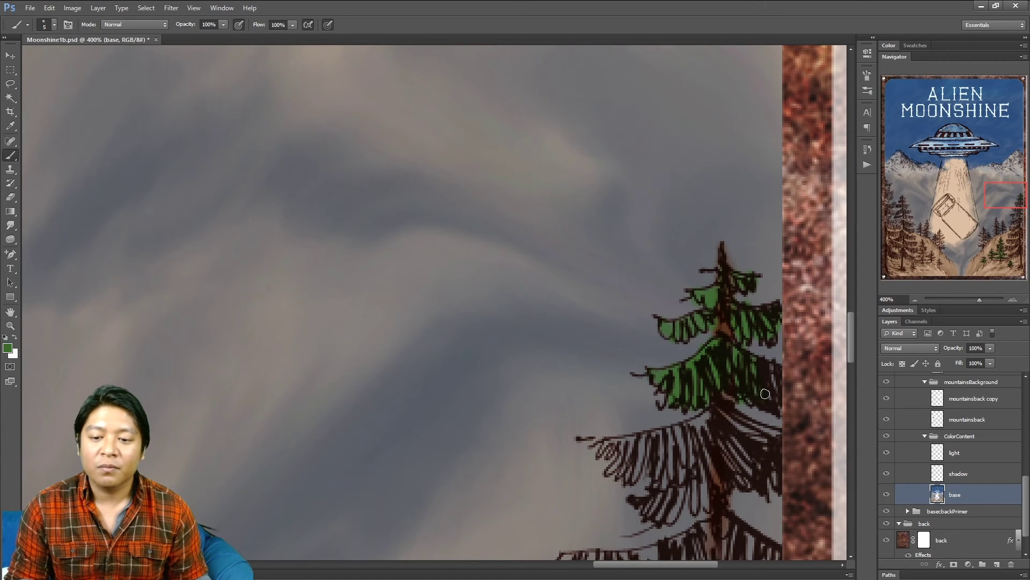
Paint the fourth branch tier of the large right-border pine green on both sides of the trunk, using a 7 to 9 px brush.
left_click_drag(1001, 194, 1003, 203)
mouse_move(737, 267)
left_mouse_down()
mouse_move(771, 279)
mouse_move(753, 267)
left_mouse_up()
key("bracketright")
key("bracketright")
key("bracketright")
key("bracketright")
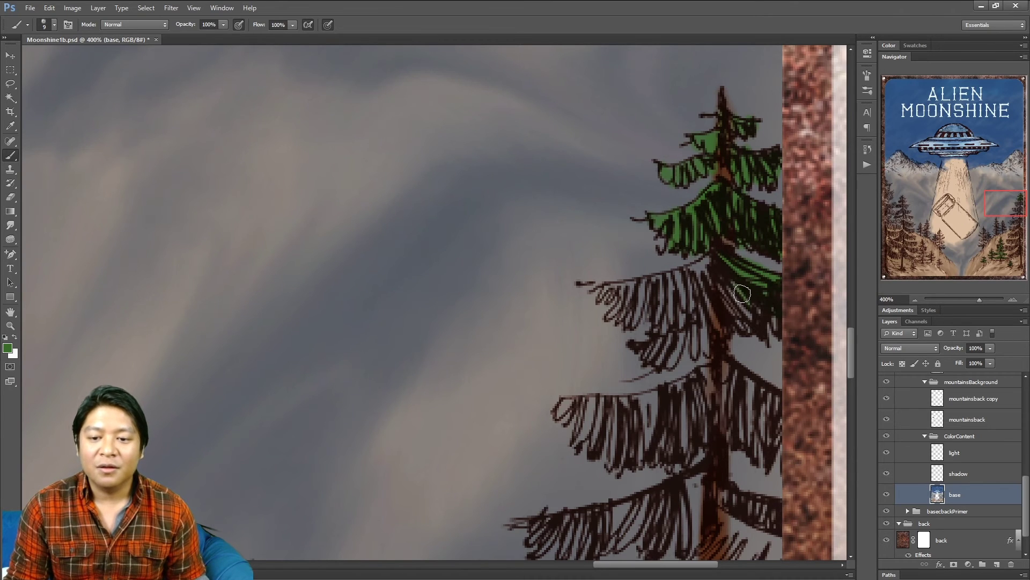
mouse_move(735, 317)
left_mouse_down()
mouse_move(740, 295)
mouse_move(780, 326)
left_mouse_up()
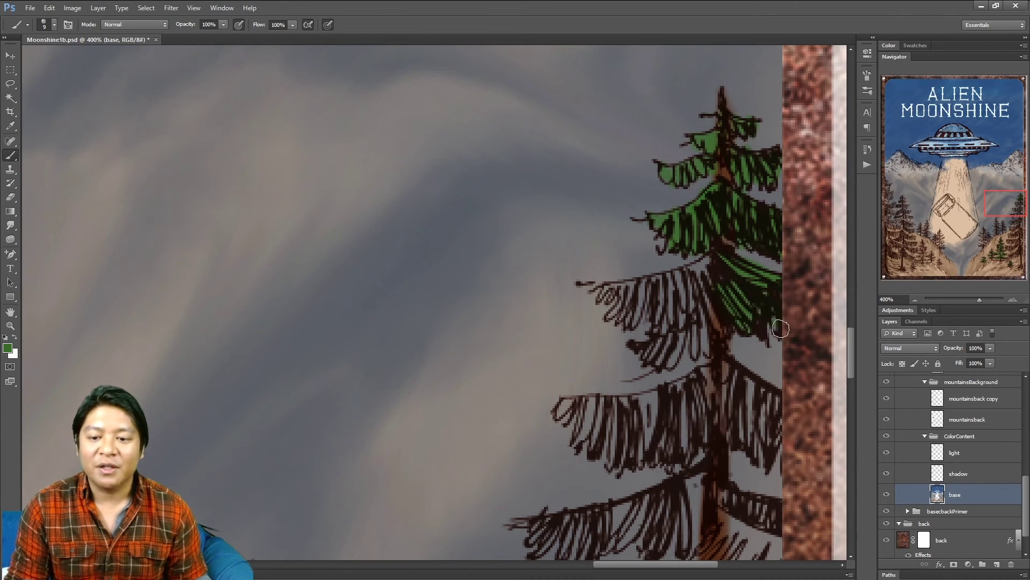
mouse_move(709, 290)
left_mouse_down()
mouse_move(701, 345)
mouse_move(647, 343)
mouse_move(671, 361)
mouse_move(713, 295)
mouse_move(693, 275)
mouse_move(623, 309)
mouse_move(606, 288)
mouse_move(627, 287)
mouse_move(613, 316)
mouse_move(647, 306)
mouse_move(639, 310)
mouse_move(676, 270)
mouse_move(620, 289)
left_mouse_up()
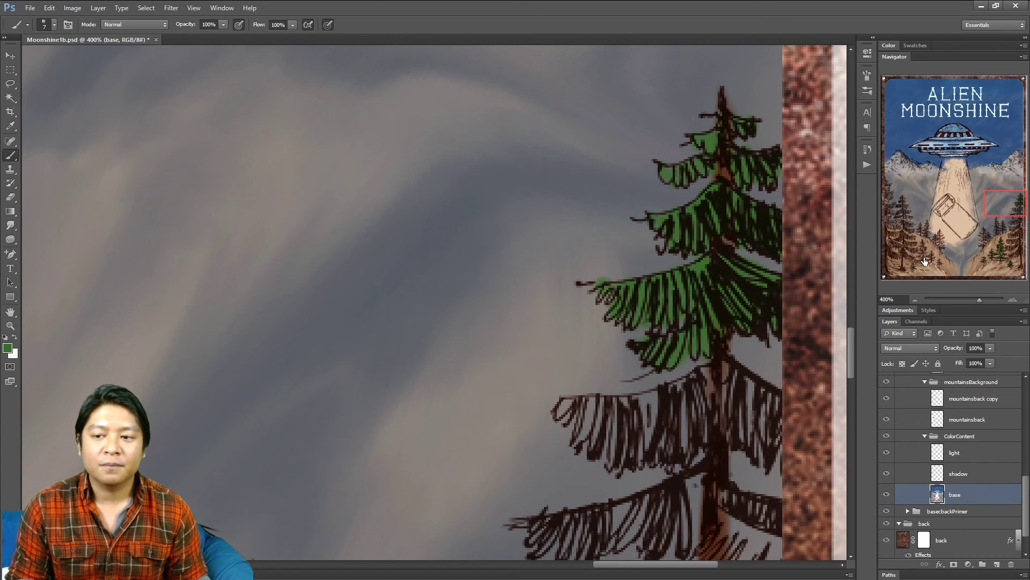
Examine the poster's lower half at 100% zoom, comparing the green pines with the uncolored trees.
left_click_drag(1005, 203, 1004, 214)
left_click(915, 300)
left_click(915, 300)
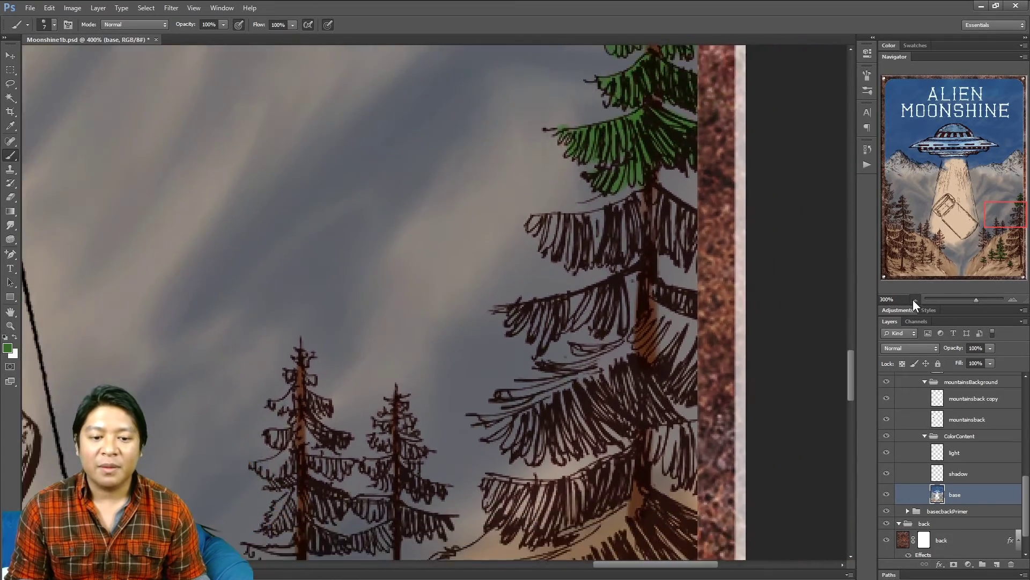
left_click(914, 299)
left_click(915, 299)
left_click(1012, 299)
left_click_drag(958, 231, 940, 213)
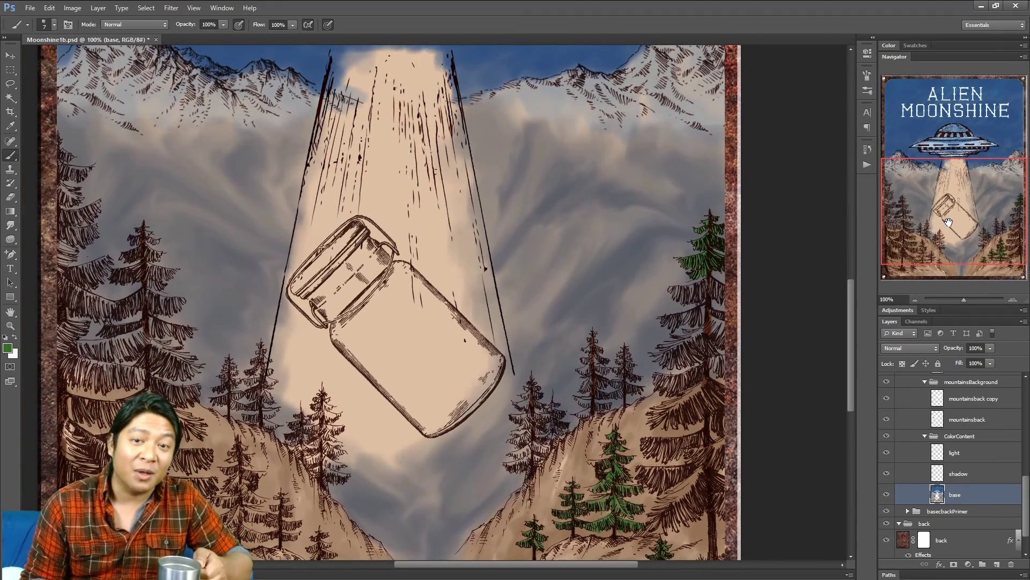
left_click_drag(955, 224, 959, 247)
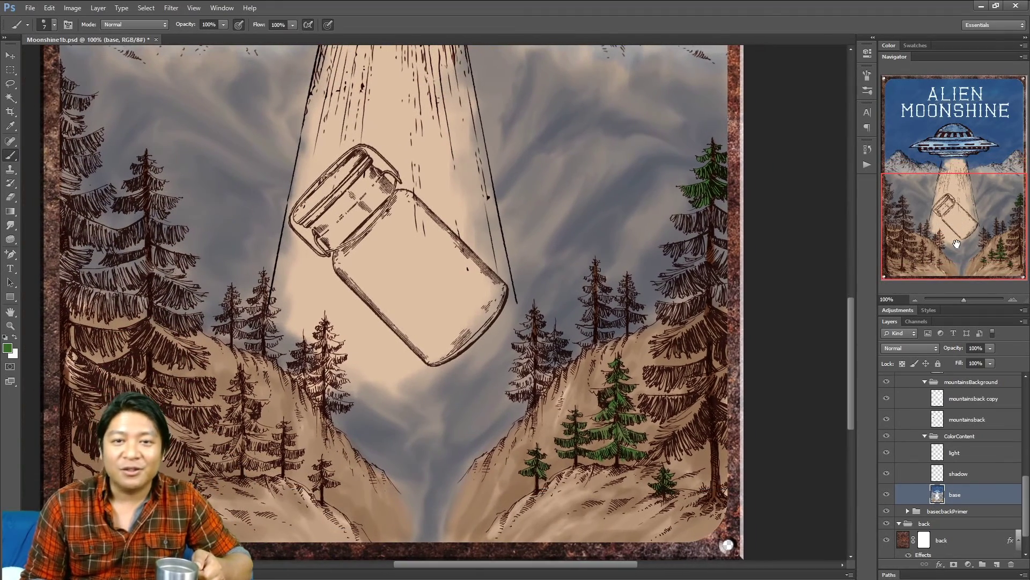